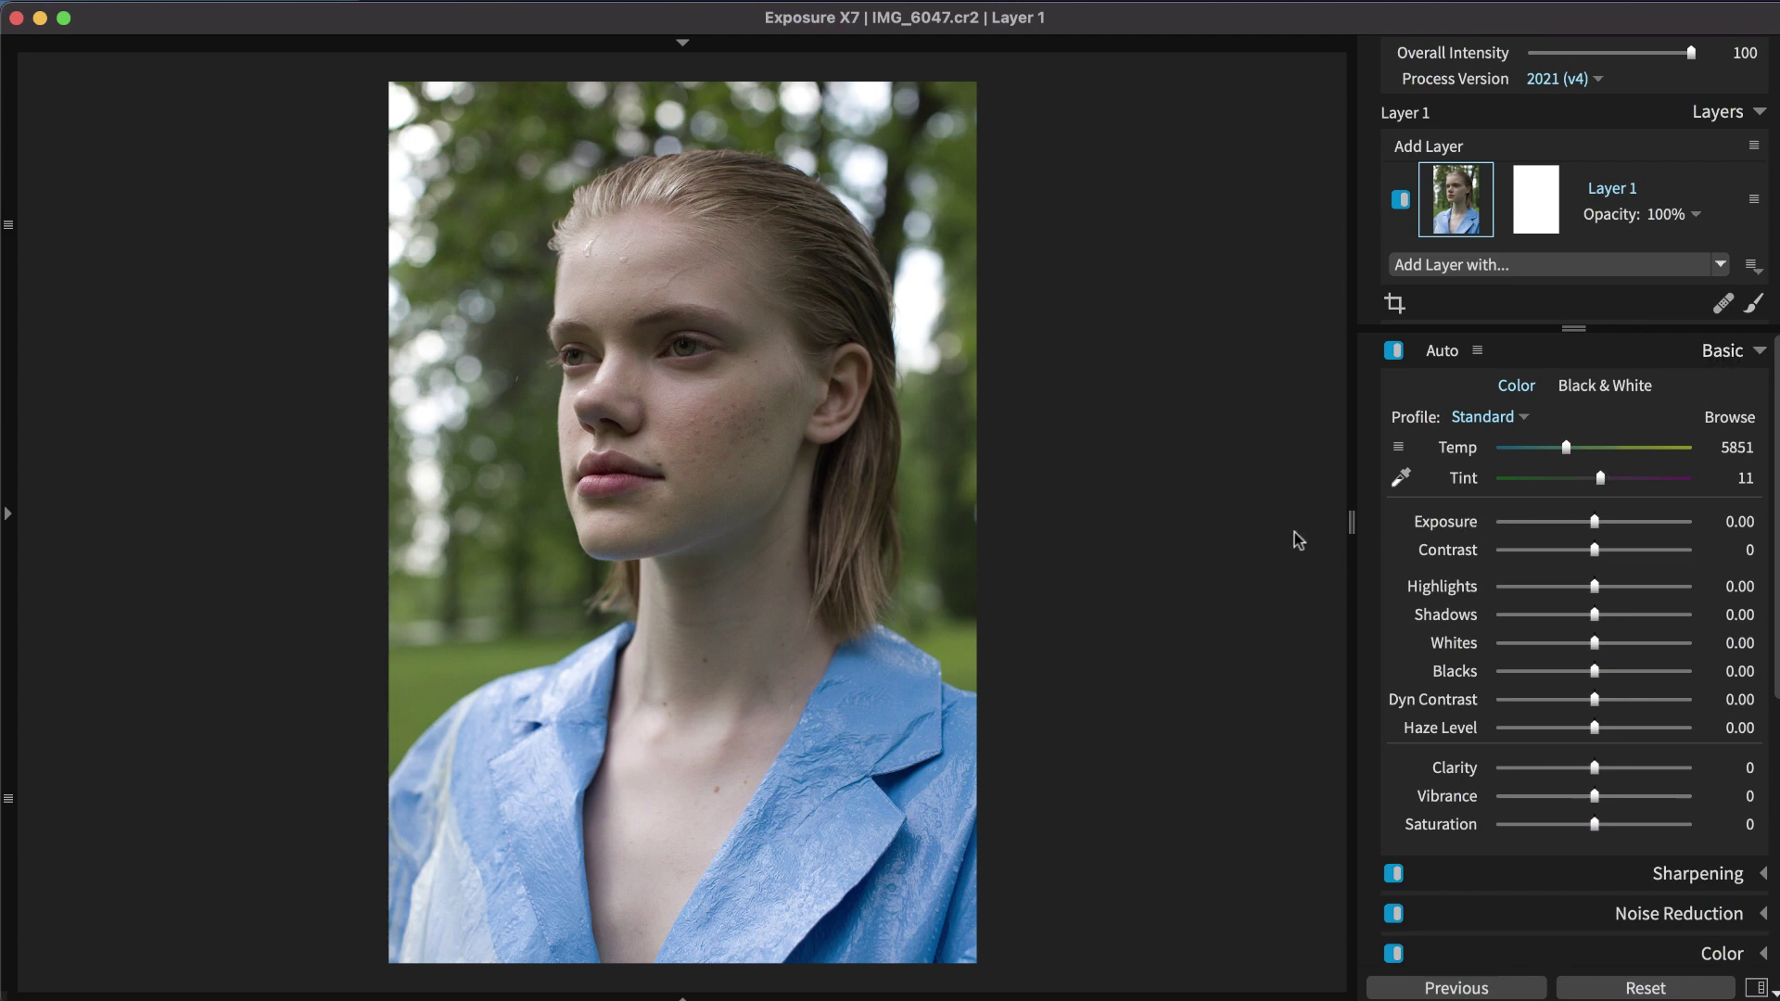
# Zoom to the eye and sample under-eye skin as neutral, giving Temp 5147 and Tint 17.
pyautogui.click(785, 385)
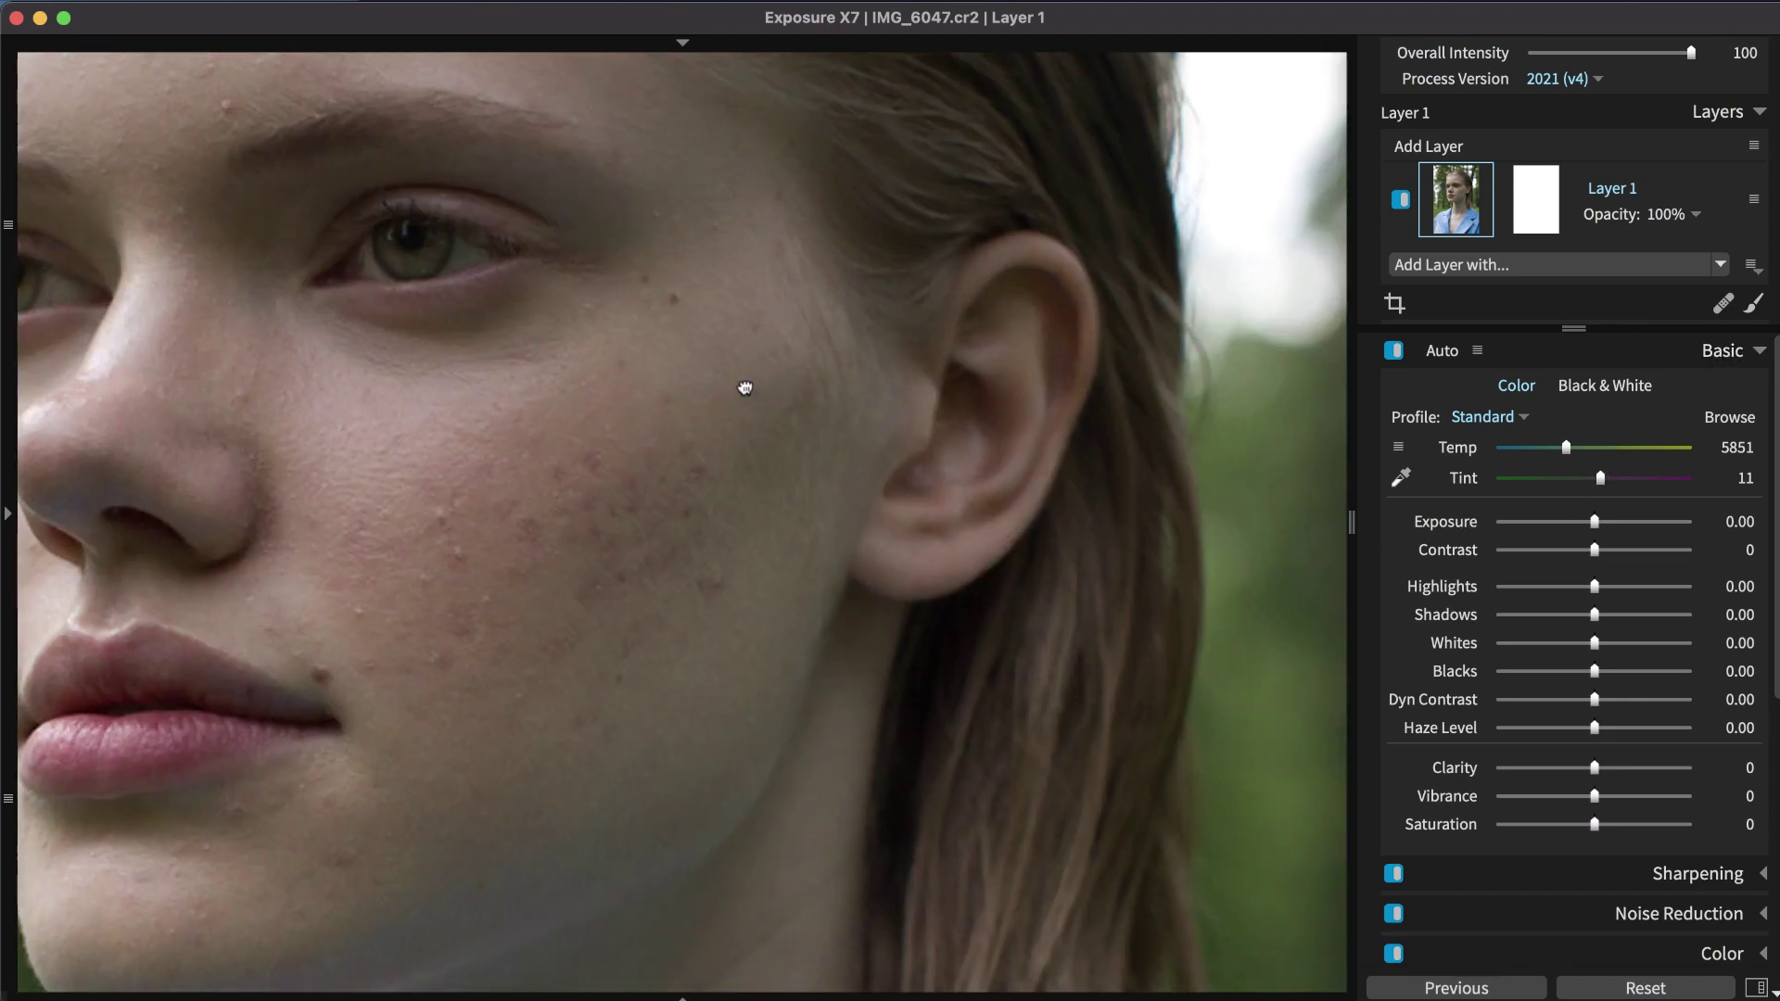
pyautogui.moveTo(743, 385); pyautogui.dragTo(1088, 600)
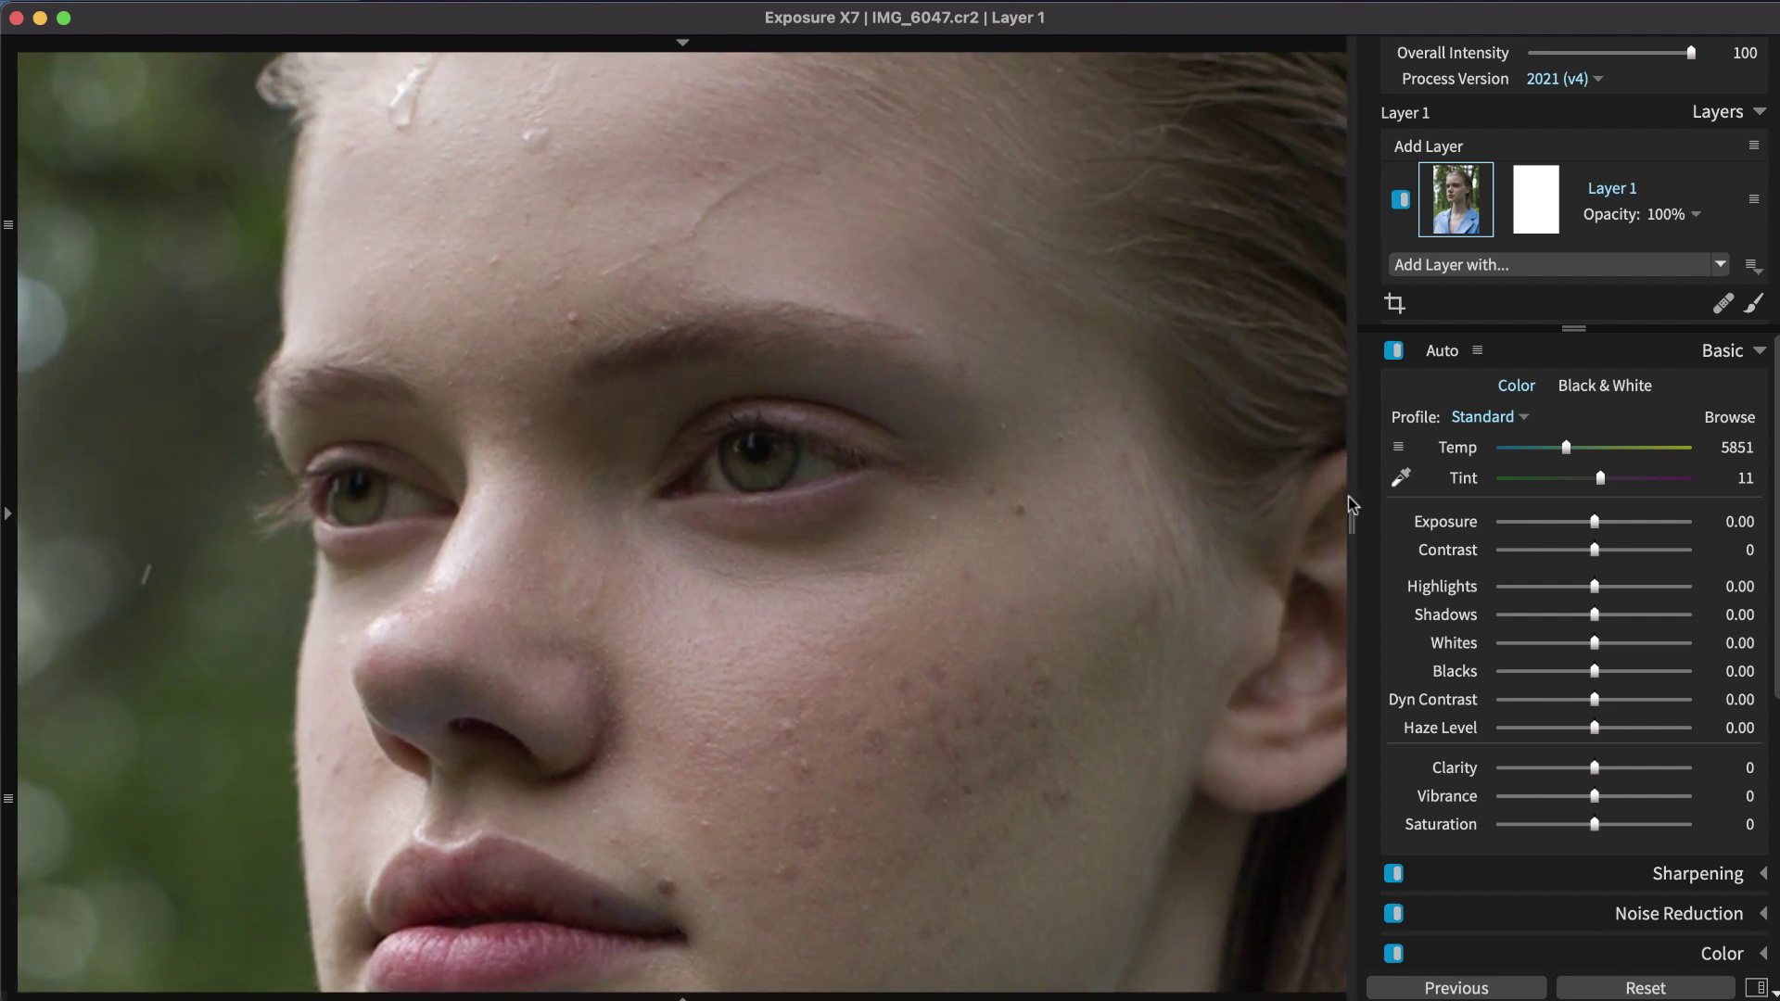
pyautogui.click(1401, 478)
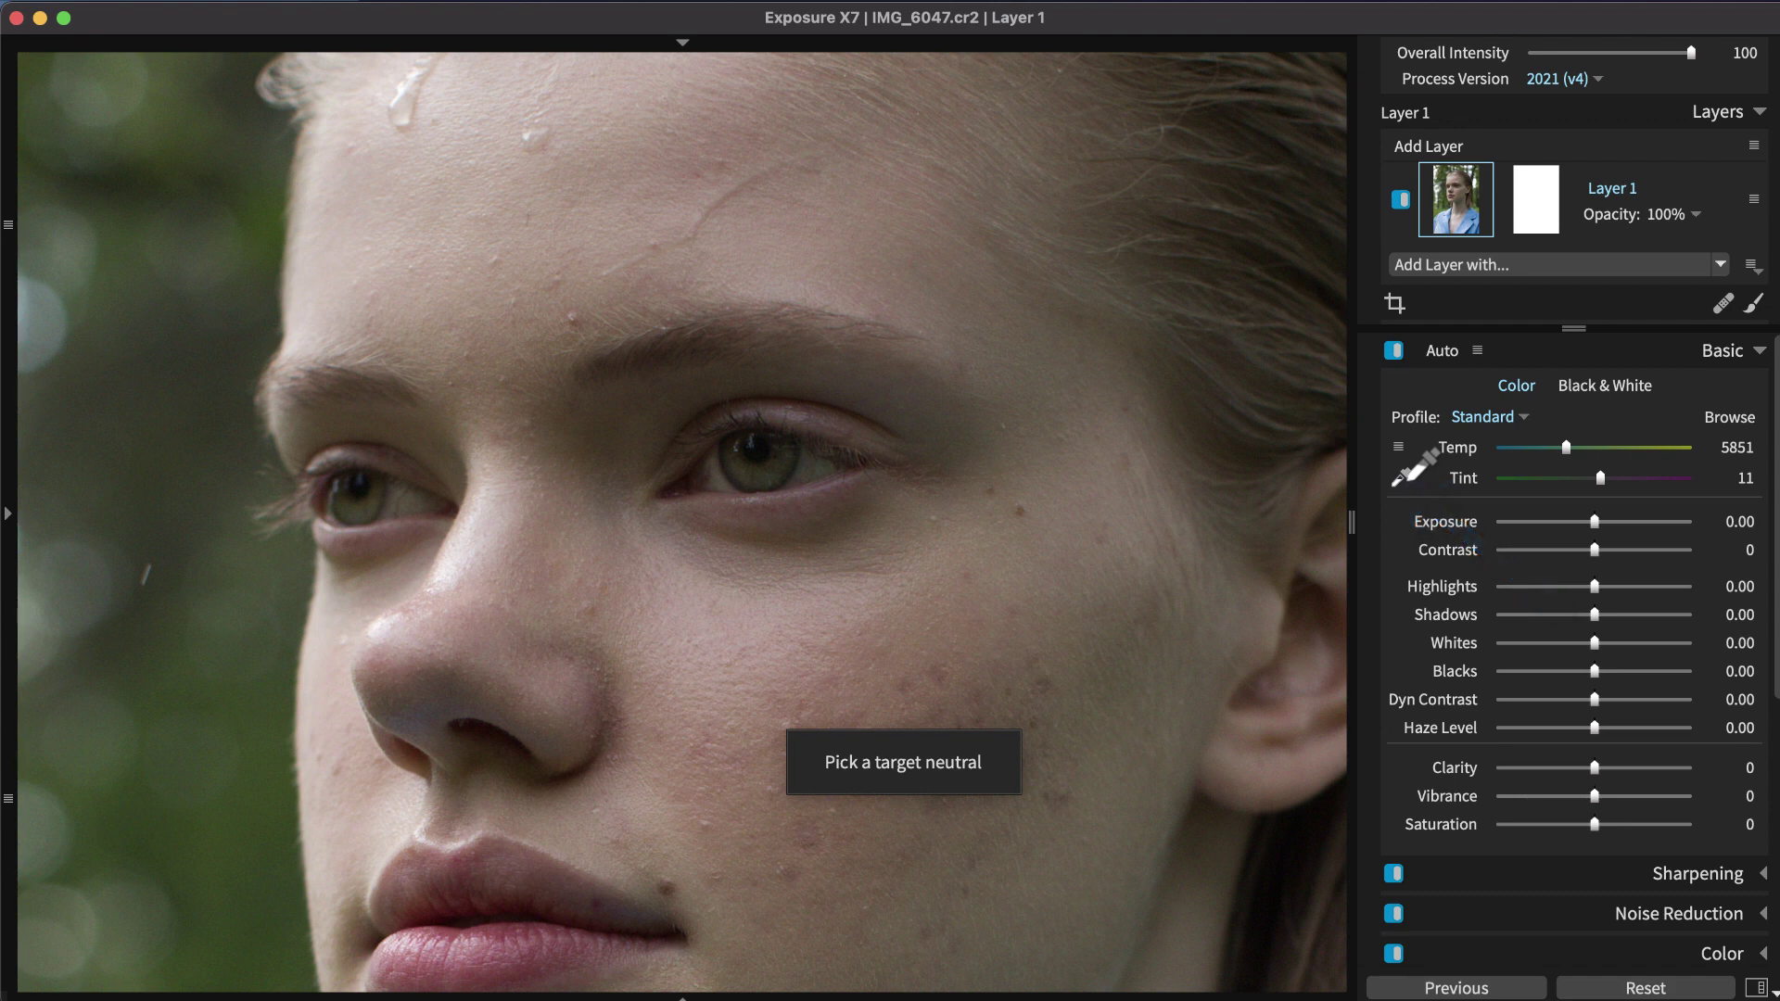
pyautogui.click(815, 458)
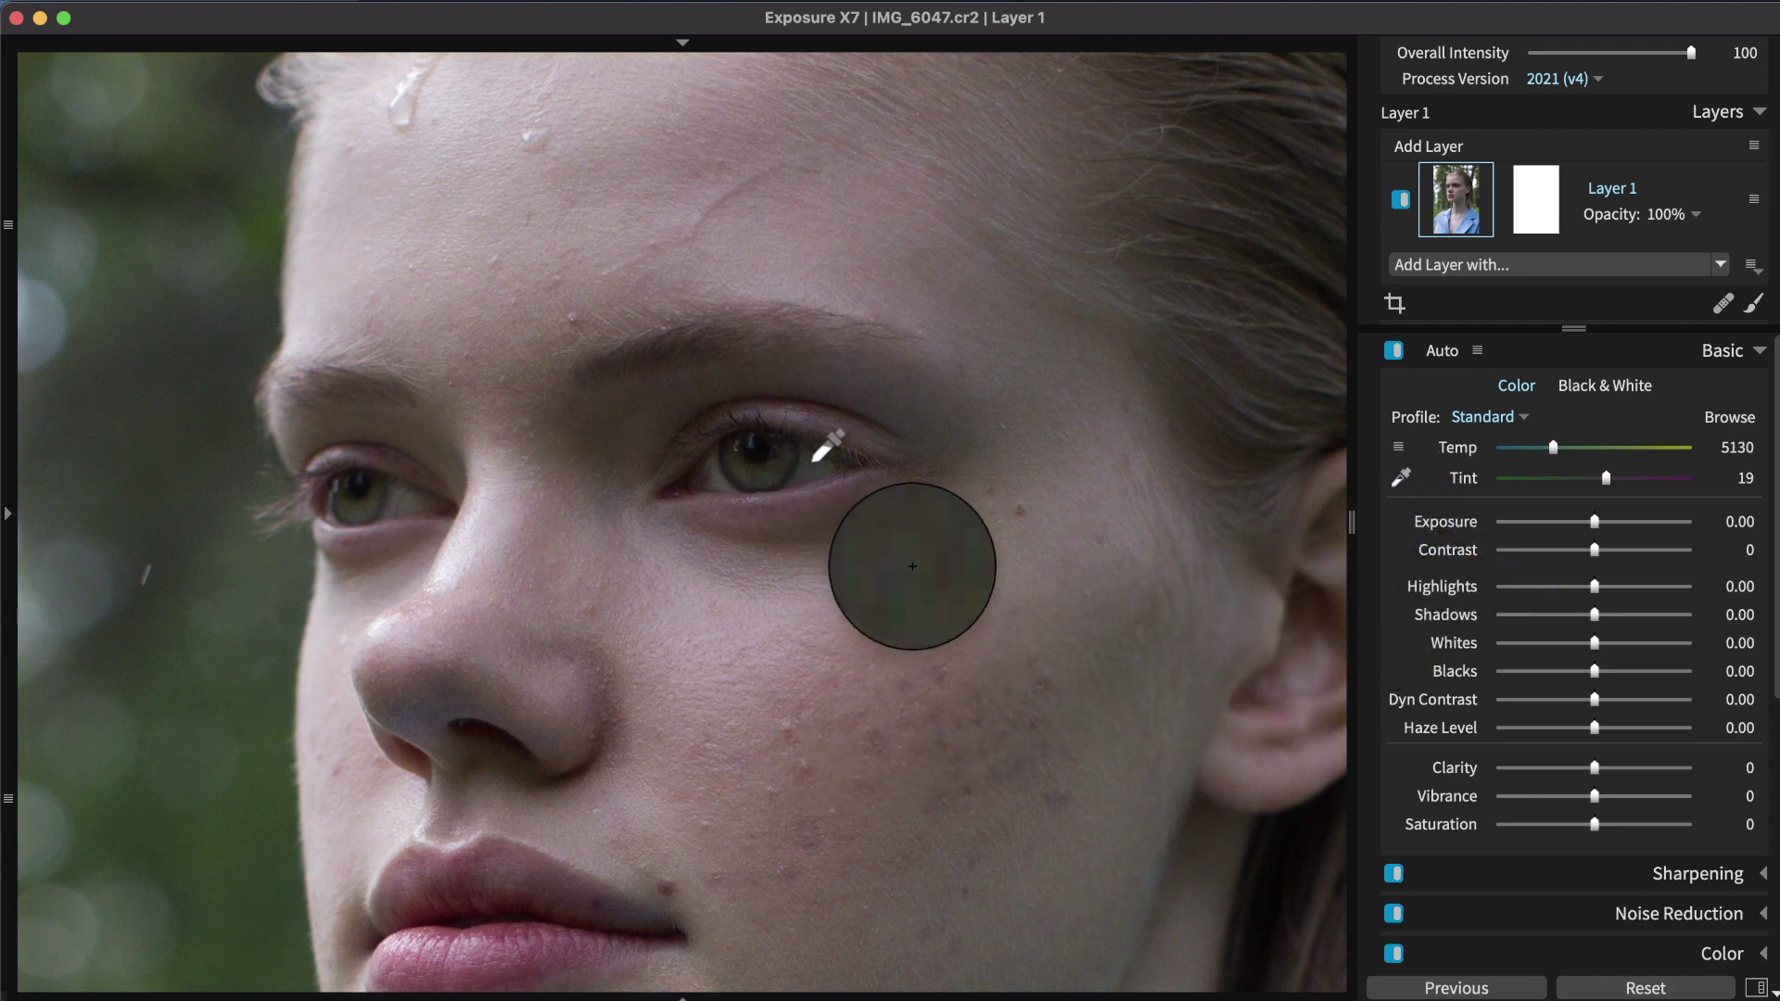
pyautogui.click(804, 472)
pyautogui.press('Return')
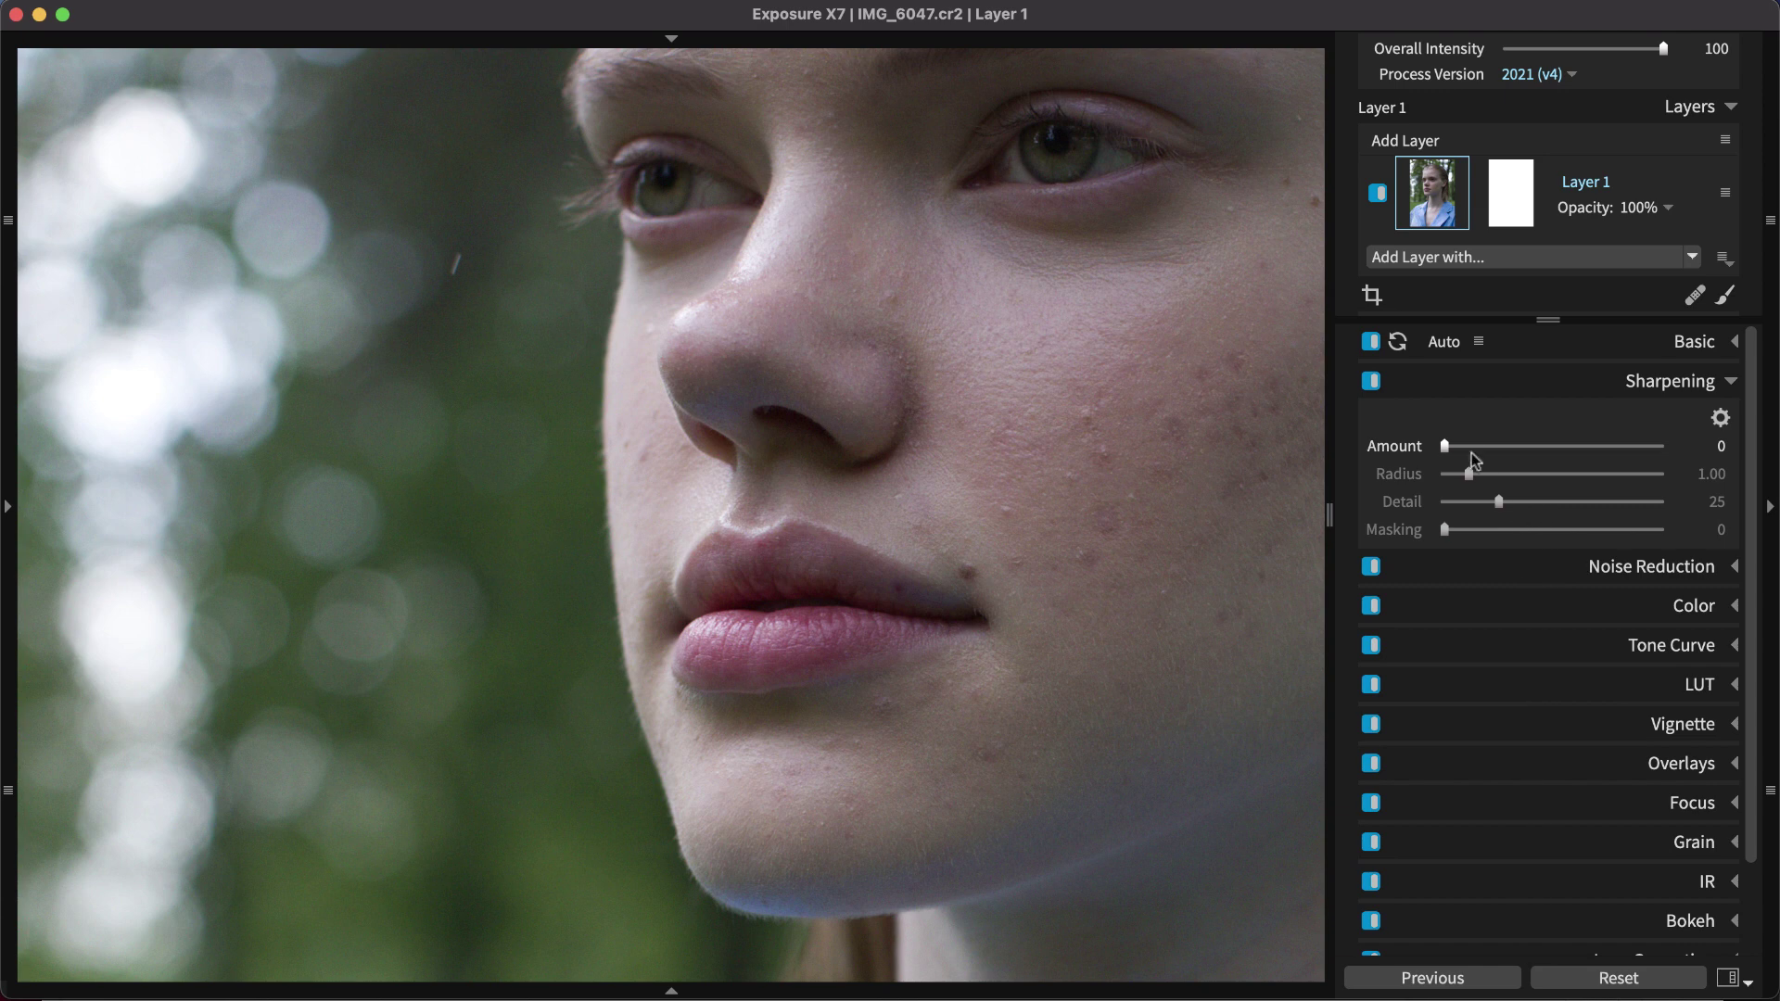
# Set sharpening Amount to 46, Radius to 2.34 and Masking to 13, keeping Detail at 25.
pyautogui.moveTo(1467, 449); pyautogui.dragTo(1589, 460)
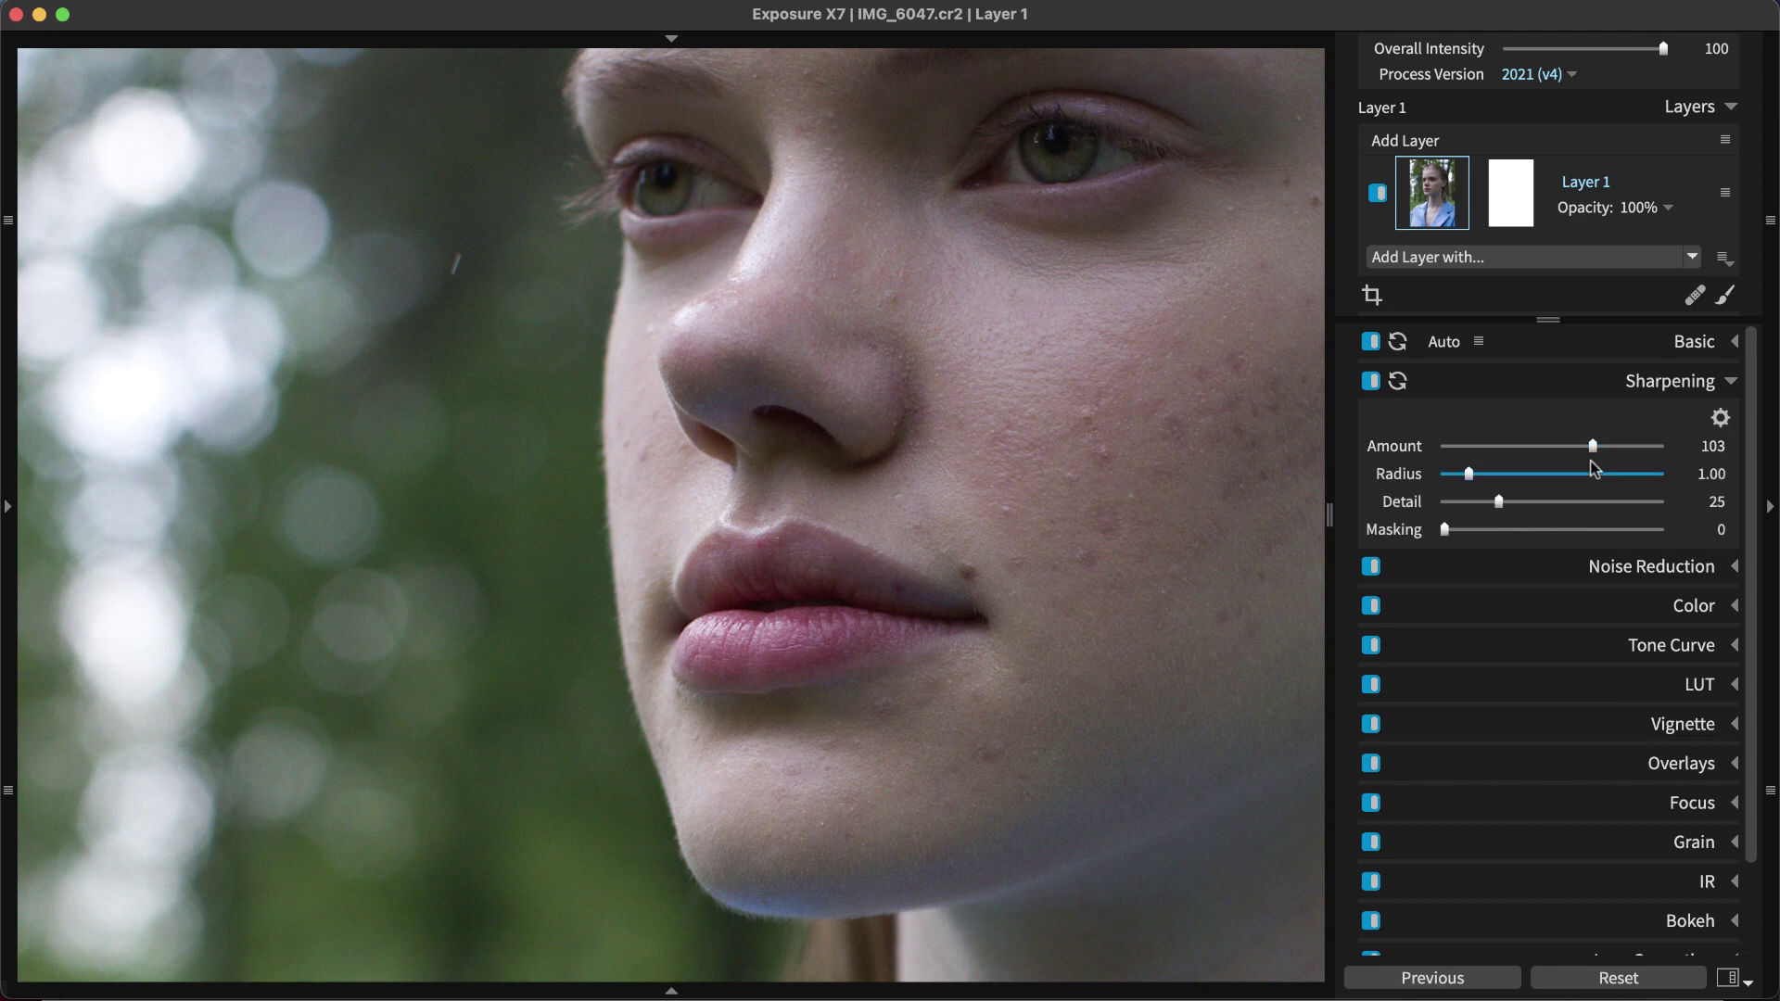
pyautogui.moveTo(1469, 473); pyautogui.dragTo(1530, 477)
pyautogui.moveTo(1445, 530)
pyautogui.mouseDown()
pyautogui.moveTo(1524, 529)
pyautogui.moveTo(1467, 518)
pyautogui.mouseUp()
pyautogui.moveTo(1593, 451); pyautogui.dragTo(1509, 440)
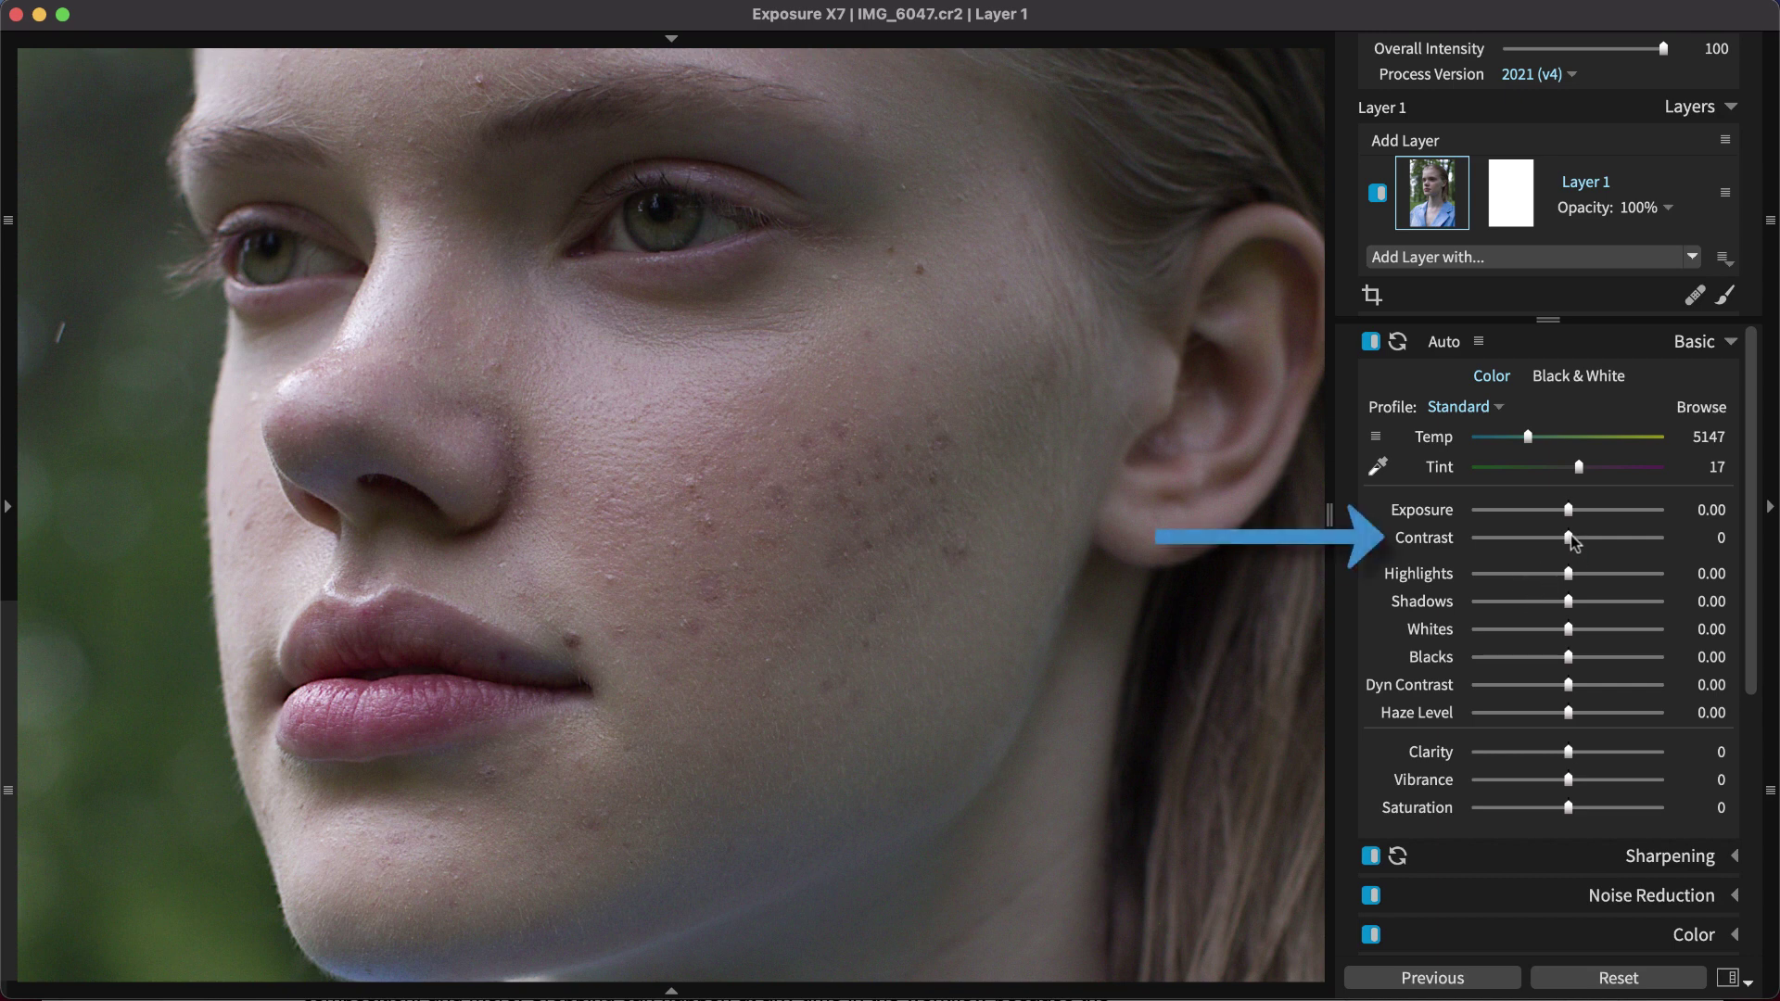
# Raise Contrast to 23 and Clarity to 12 in Basic, then view the whole portrait.
pyautogui.moveTo(1568, 538); pyautogui.dragTo(1591, 546)
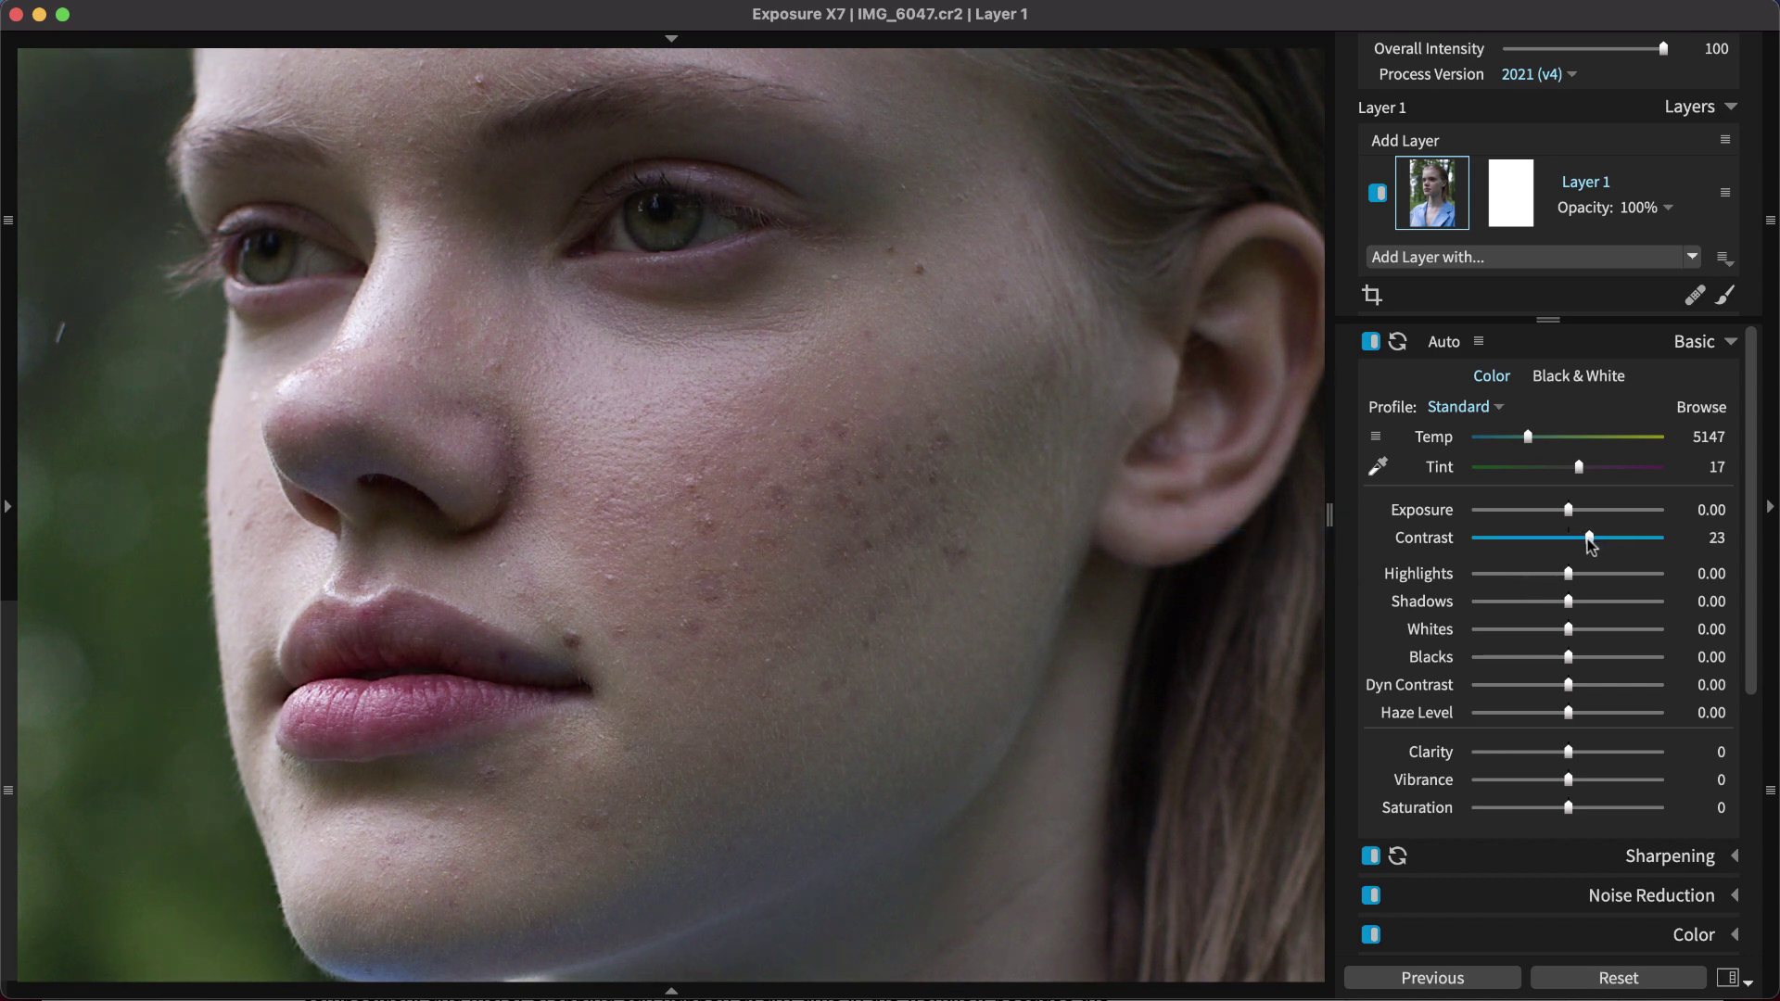
pyautogui.moveTo(1568, 753); pyautogui.dragTo(1582, 758)
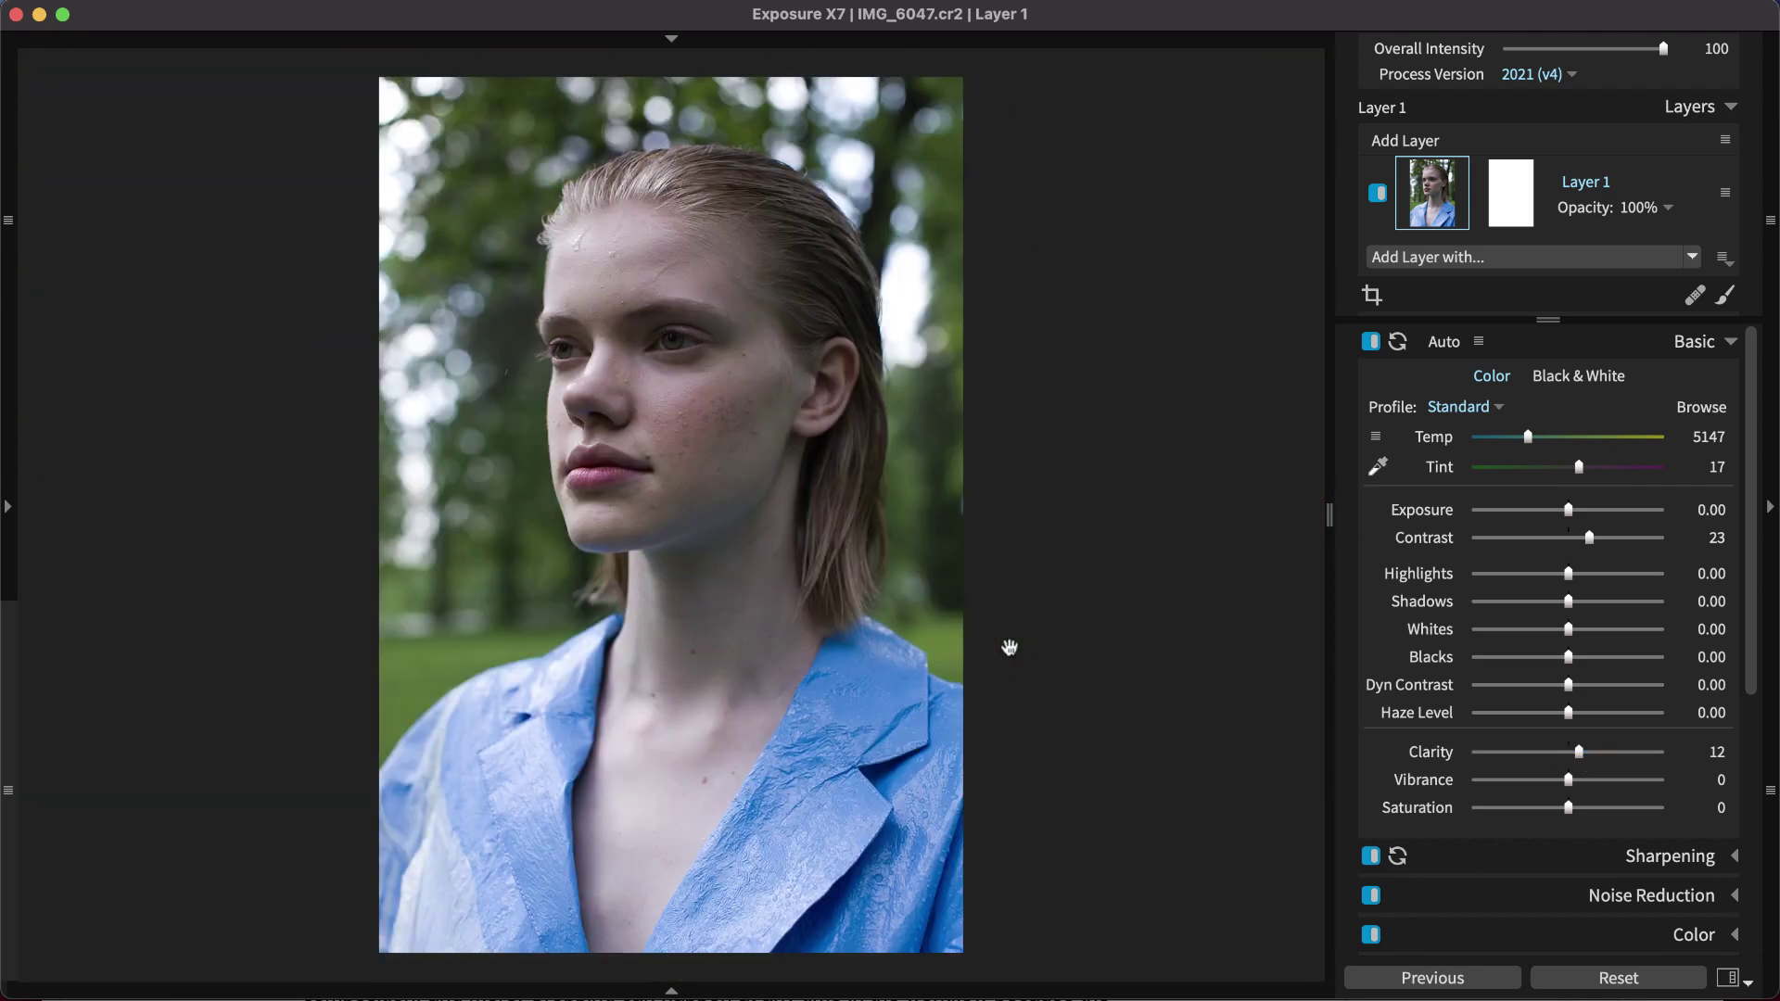
pyautogui.click(1010, 648)
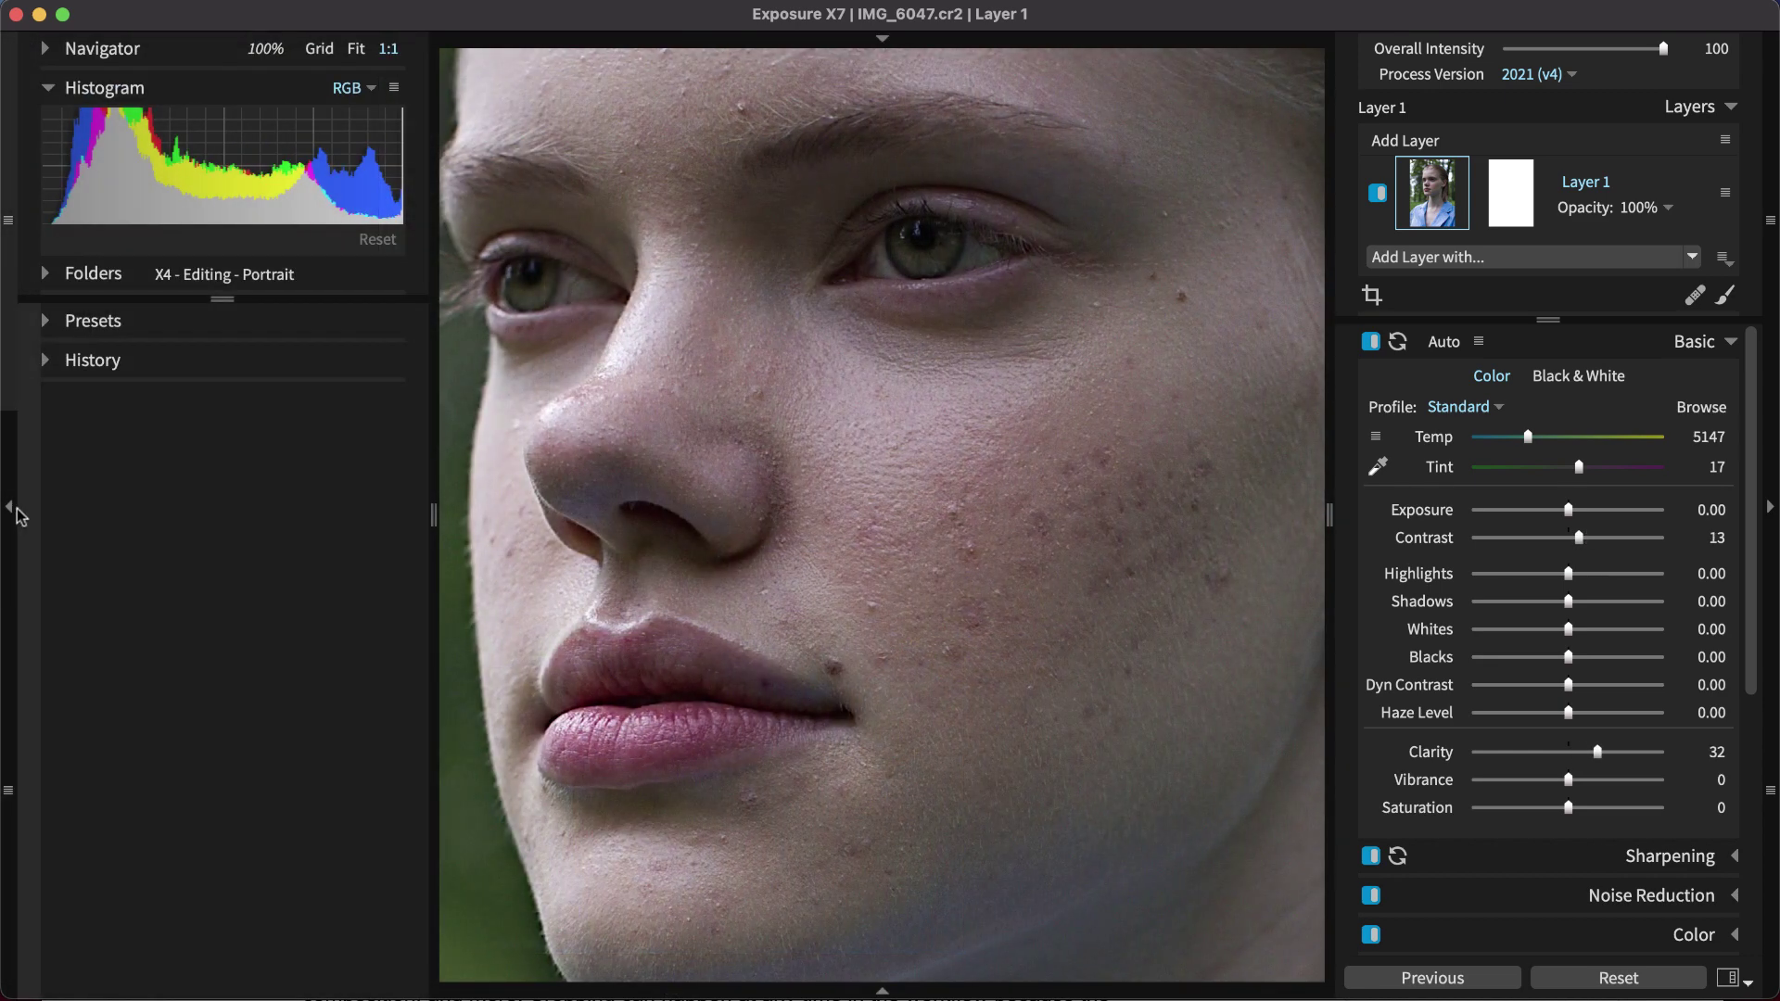
# Fit the portrait and drag in the histogram for Exposure 0.21, Highlights 11.34, Whites -2.77.
pyautogui.moveTo(255, 207)
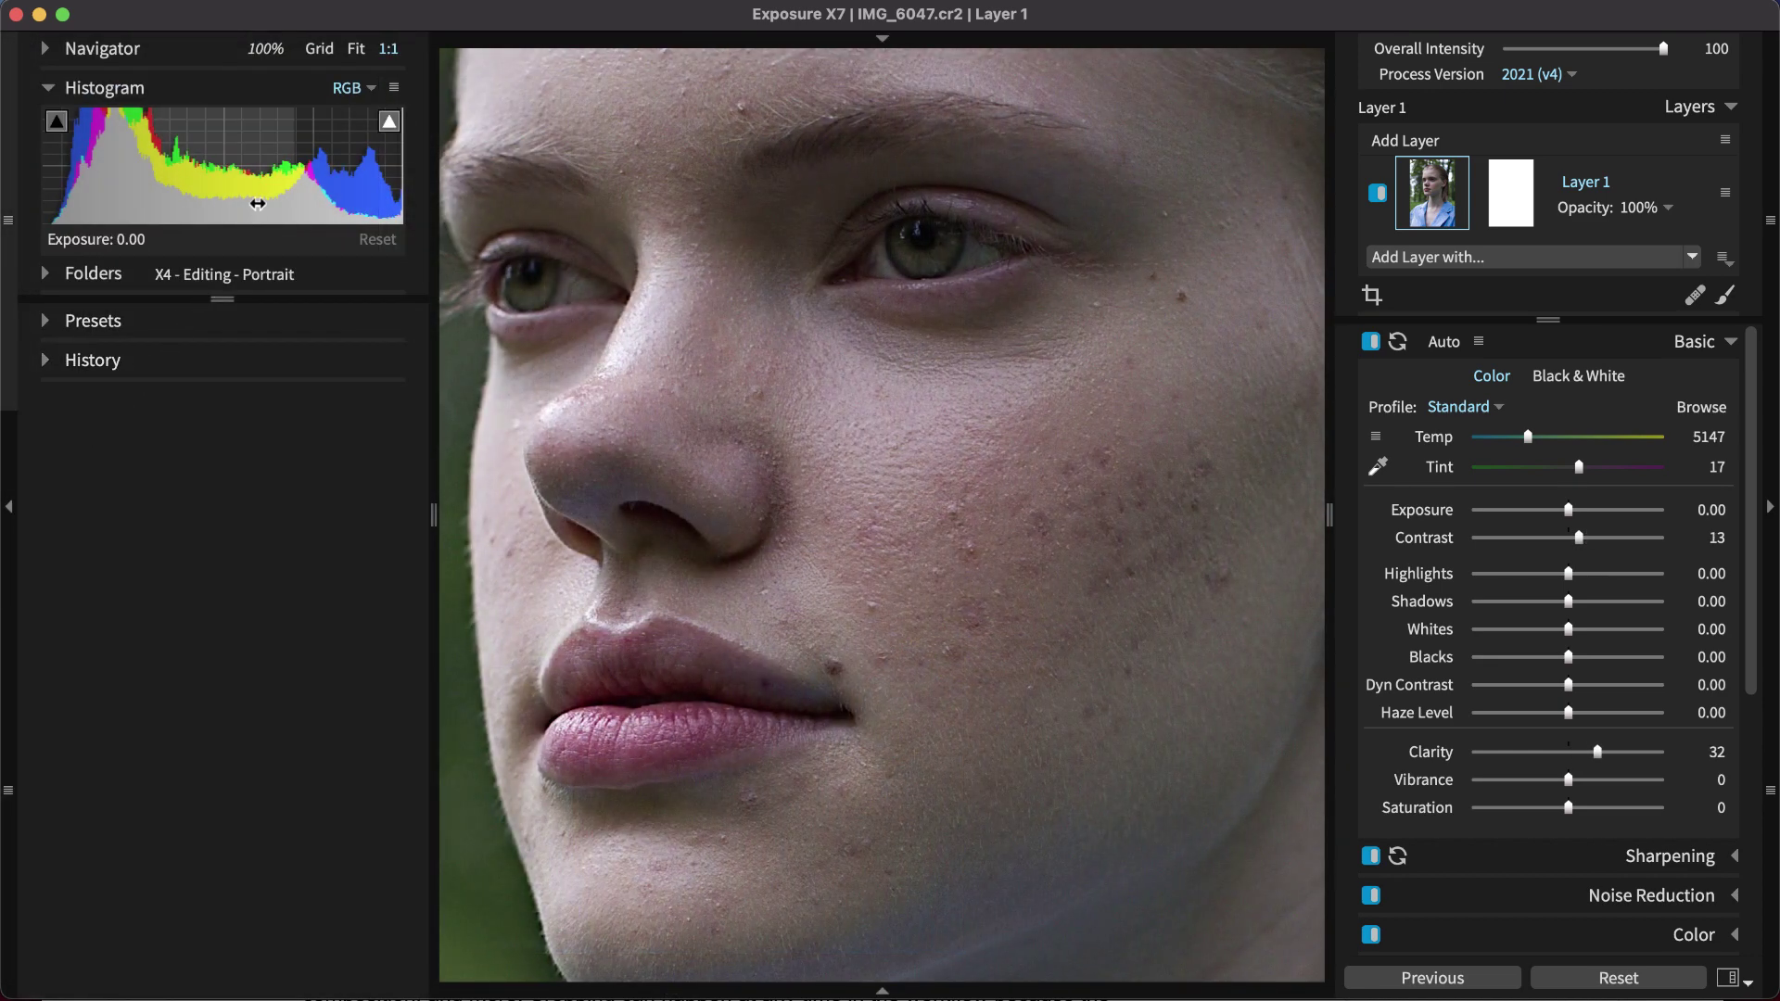
pyautogui.click(578, 307)
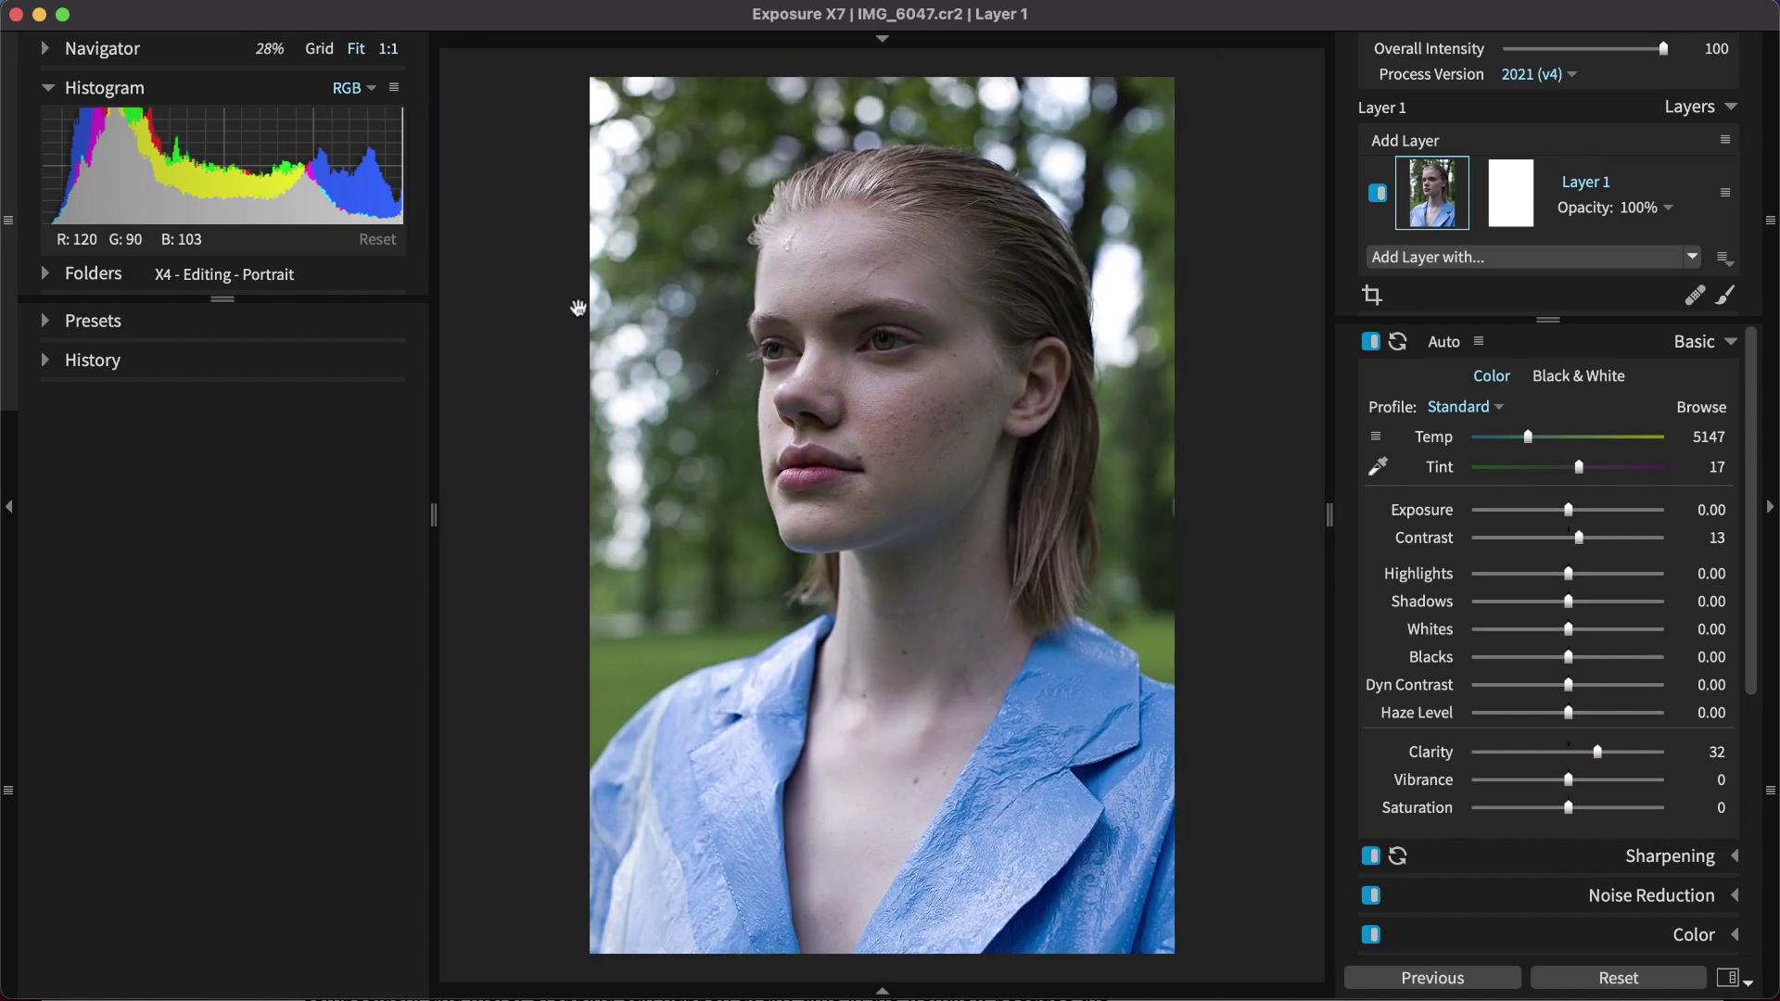
pyautogui.moveTo(275, 195)
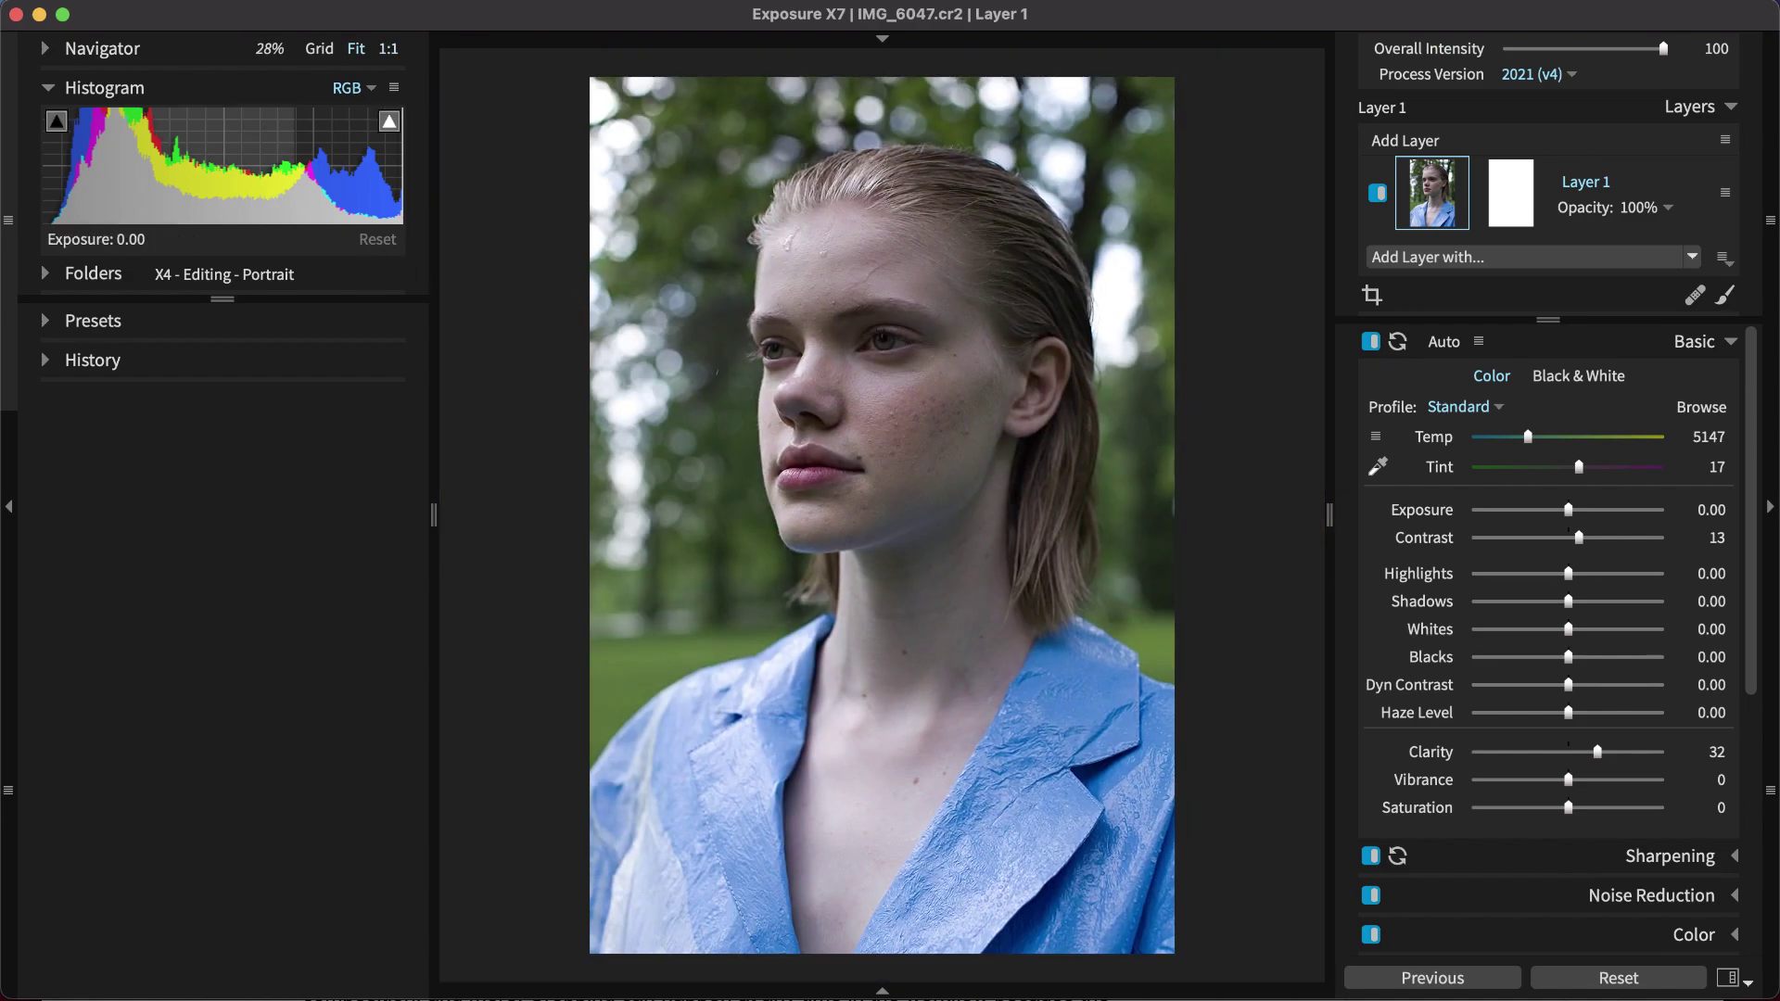
pyautogui.moveTo(262, 198); pyautogui.dragTo(344, 167)
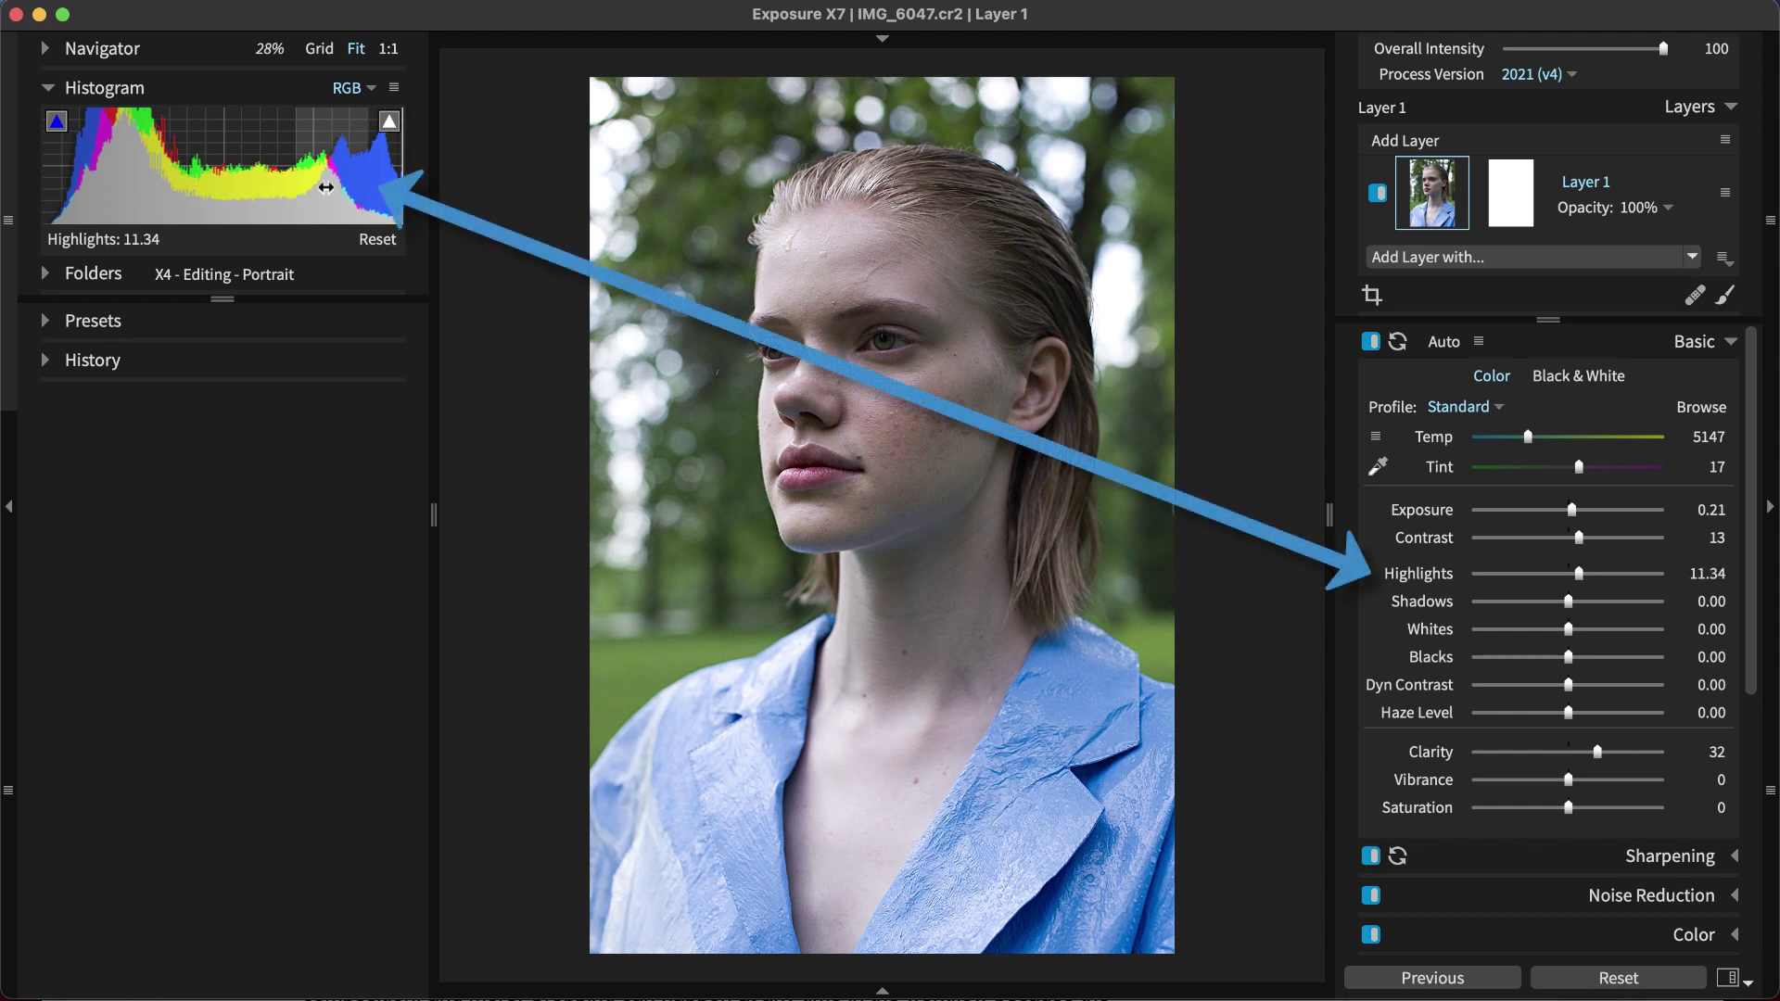
pyautogui.moveTo(366, 189); pyautogui.dragTo(357, 190)
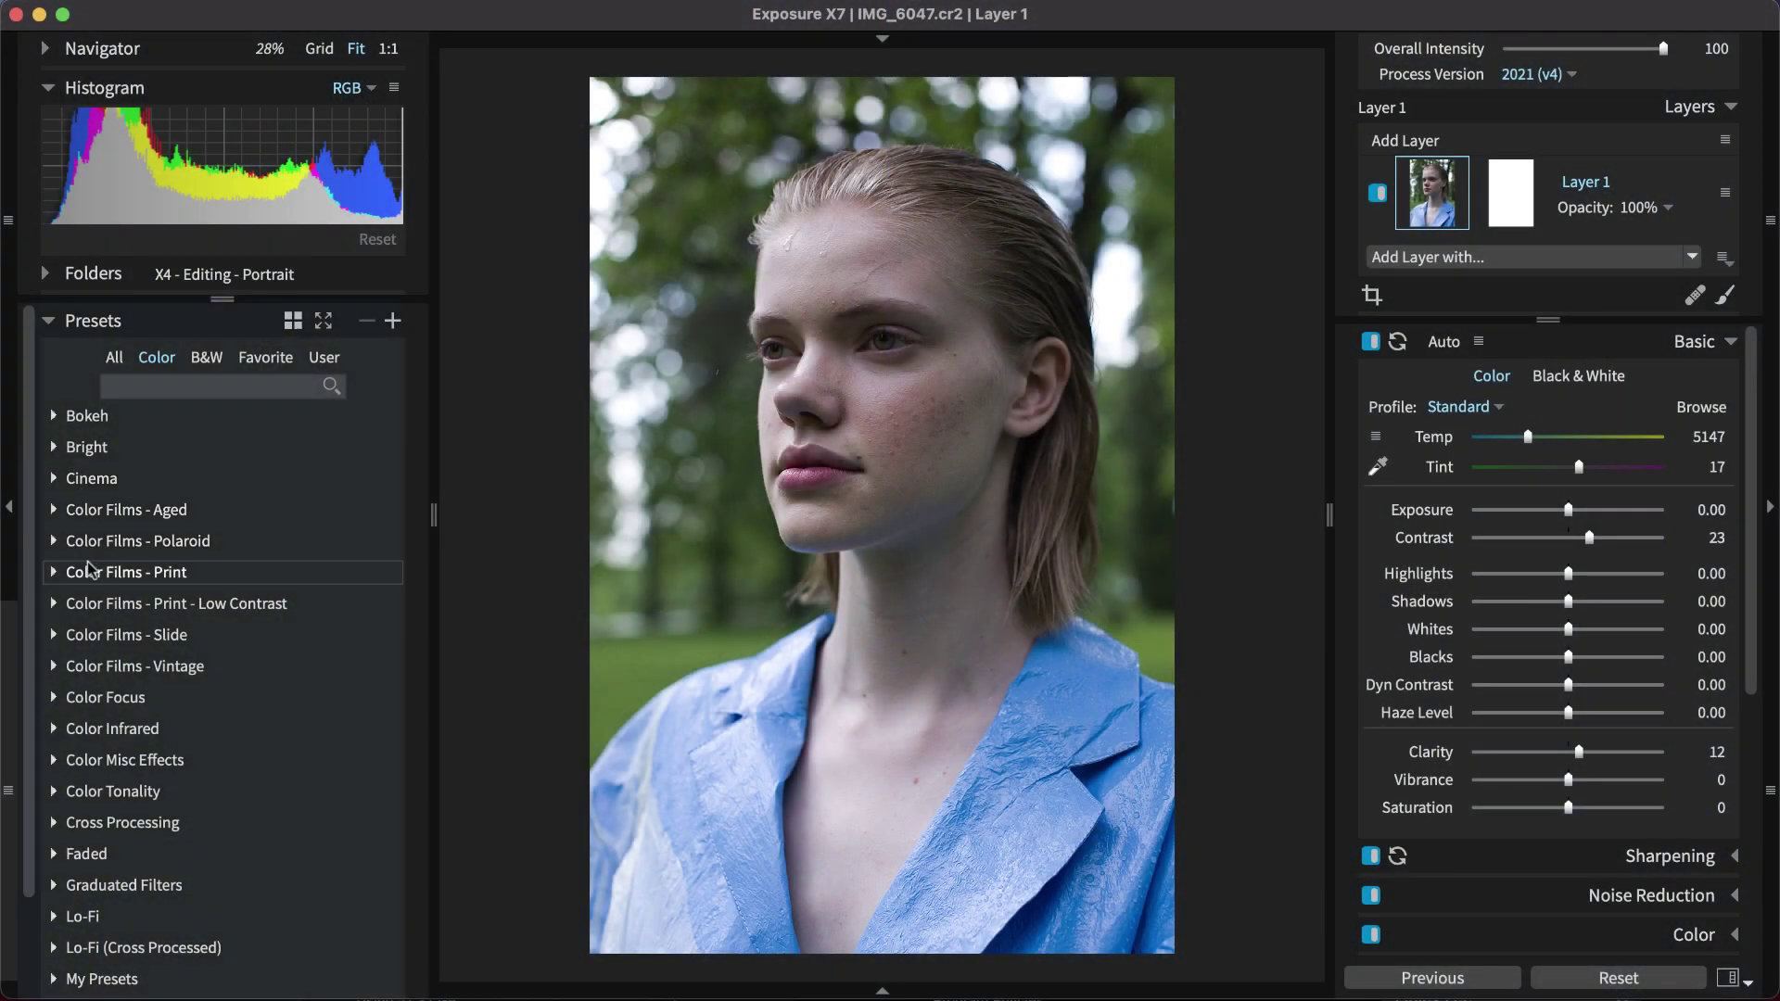
# Expand the Color Films - Print - Low Contrast presets and scroll to Kodak Gold 100.
pyautogui.click(89, 604)
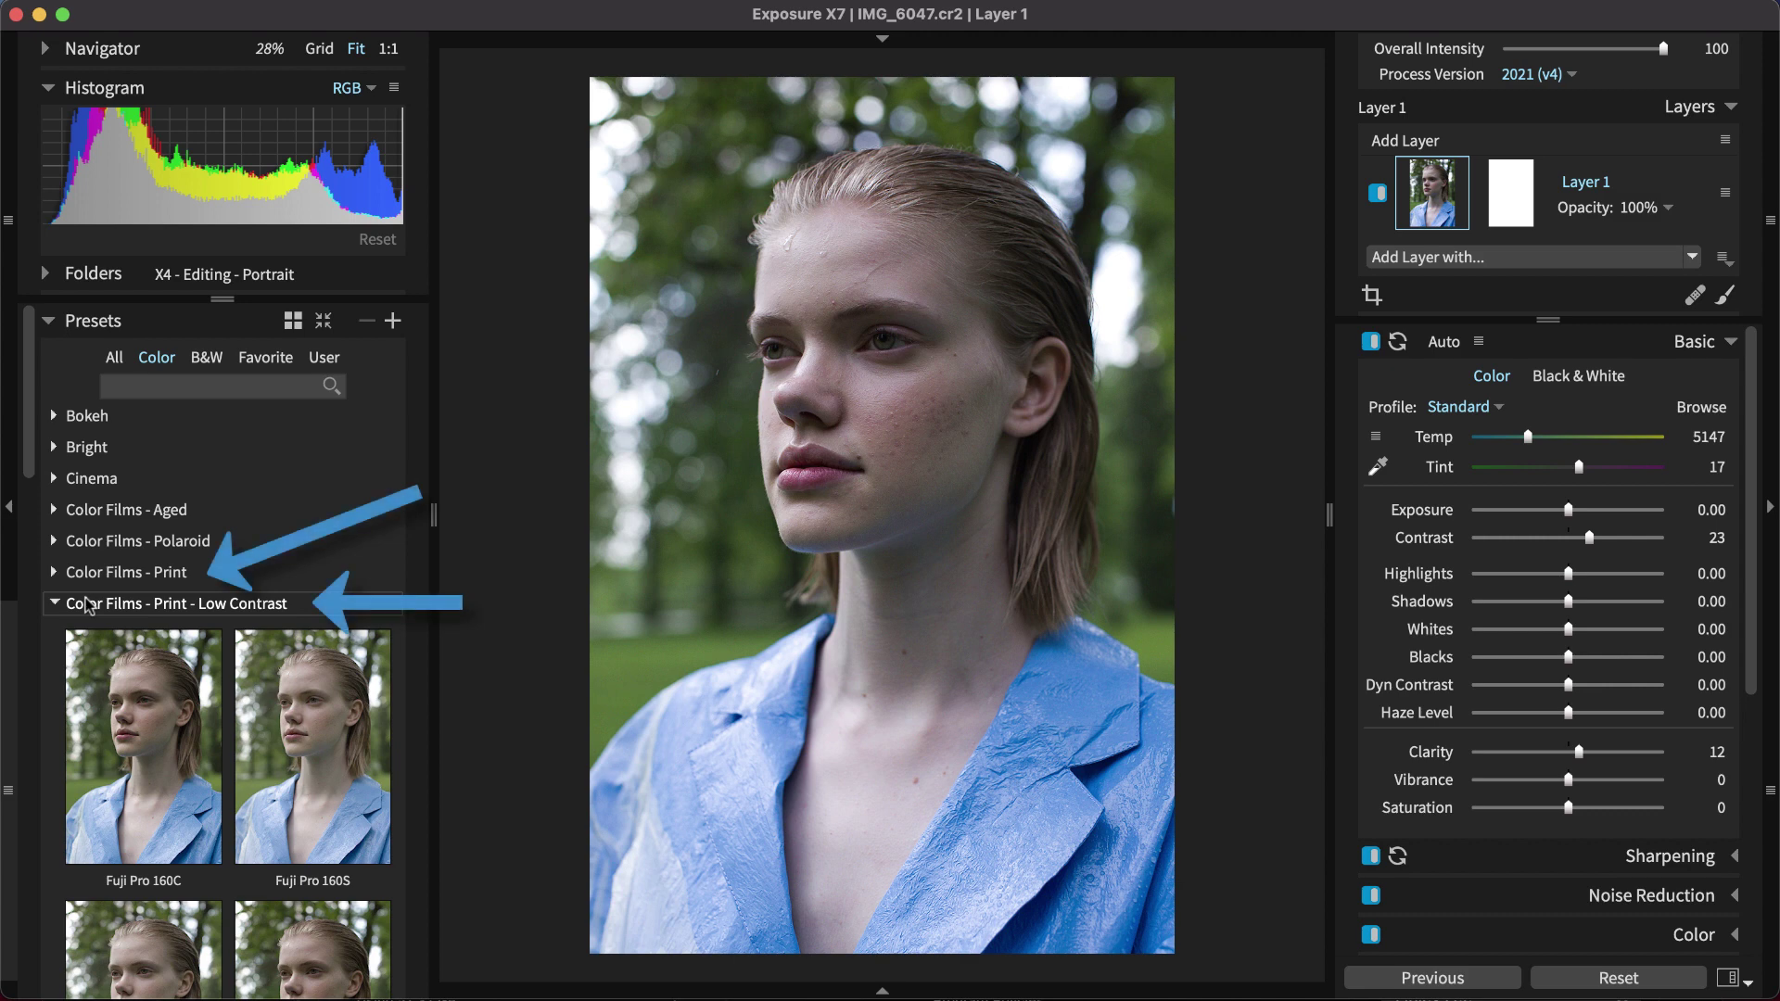
pyautogui.scroll(-15, 87, 607)
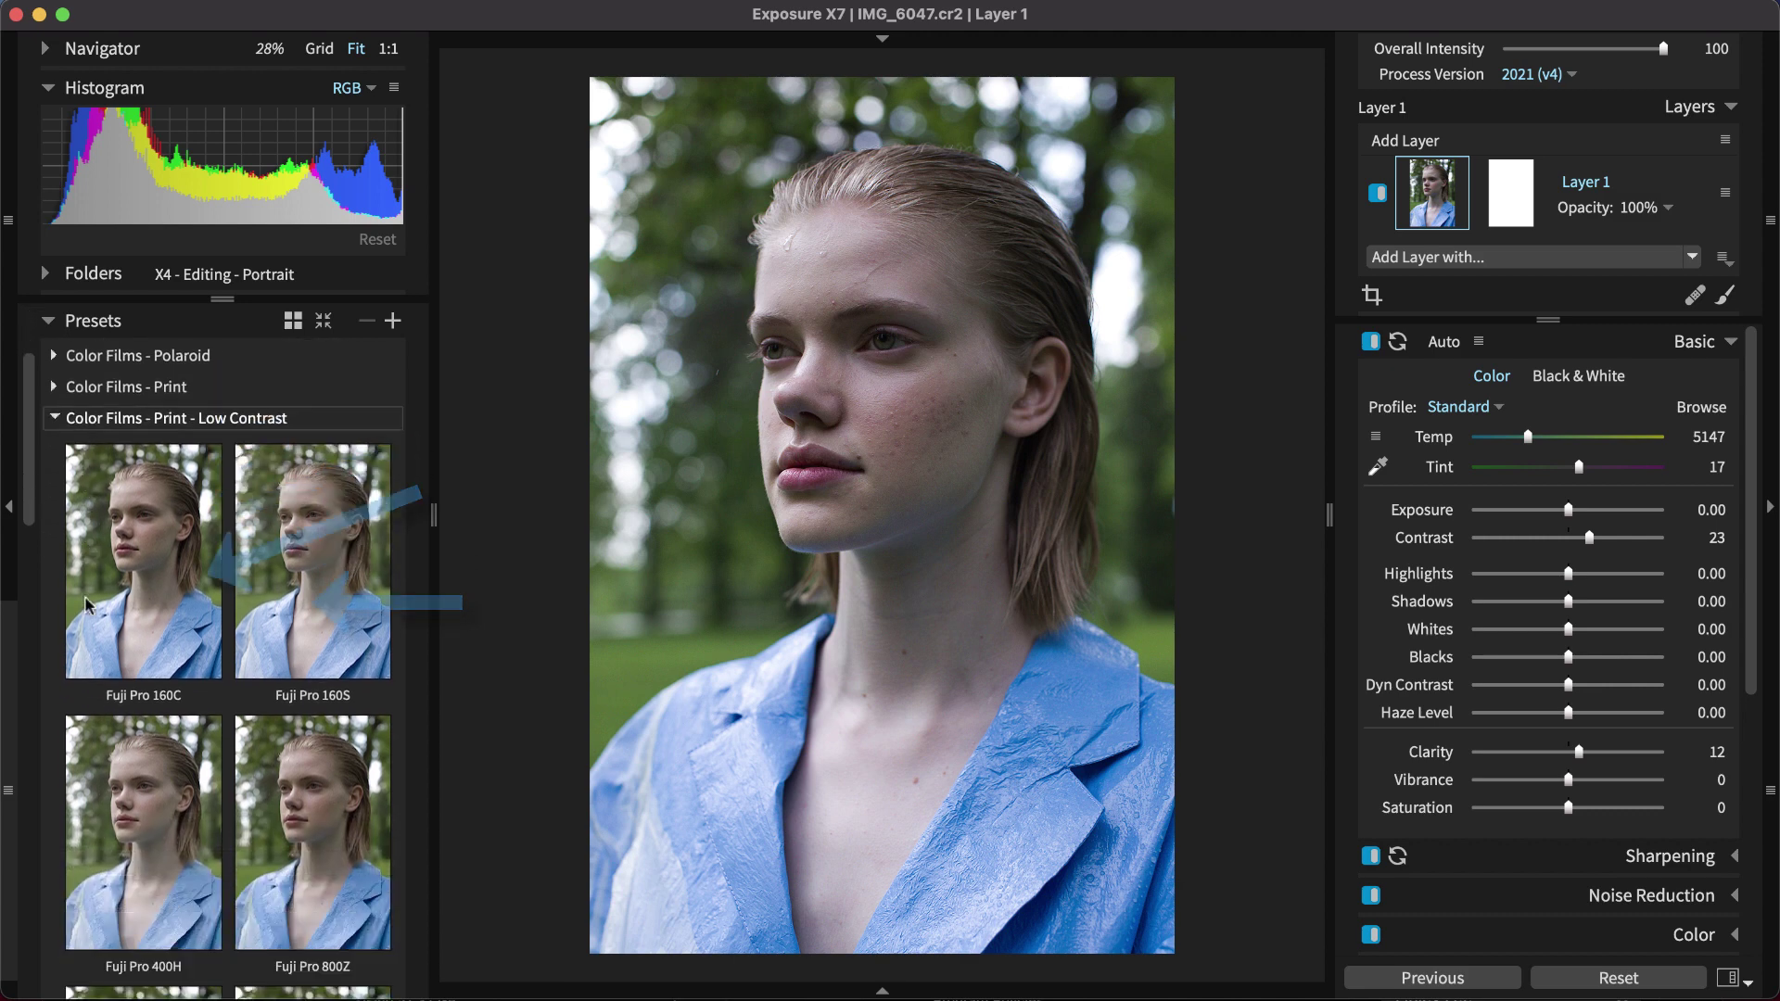
pyautogui.scroll(-1, 87, 608)
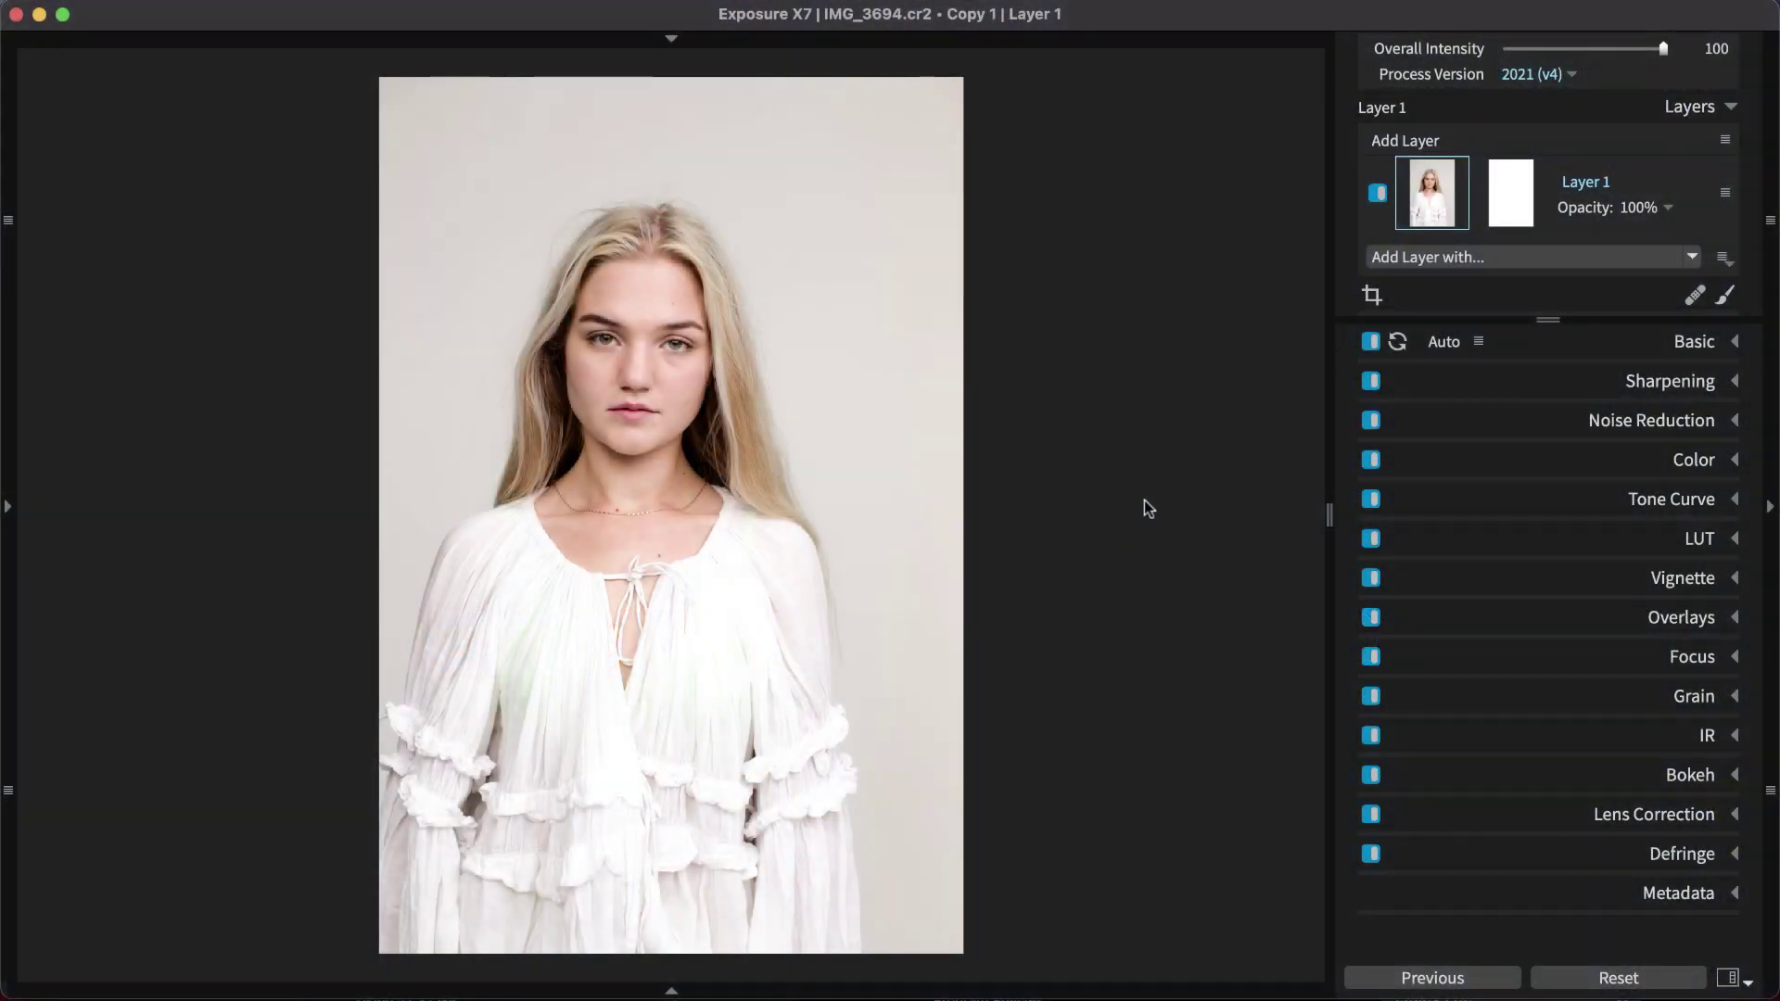
# Constrain the white-blouse portrait's crop to a 5 x 7 aspect ratio.
pyautogui.click(1371, 296)
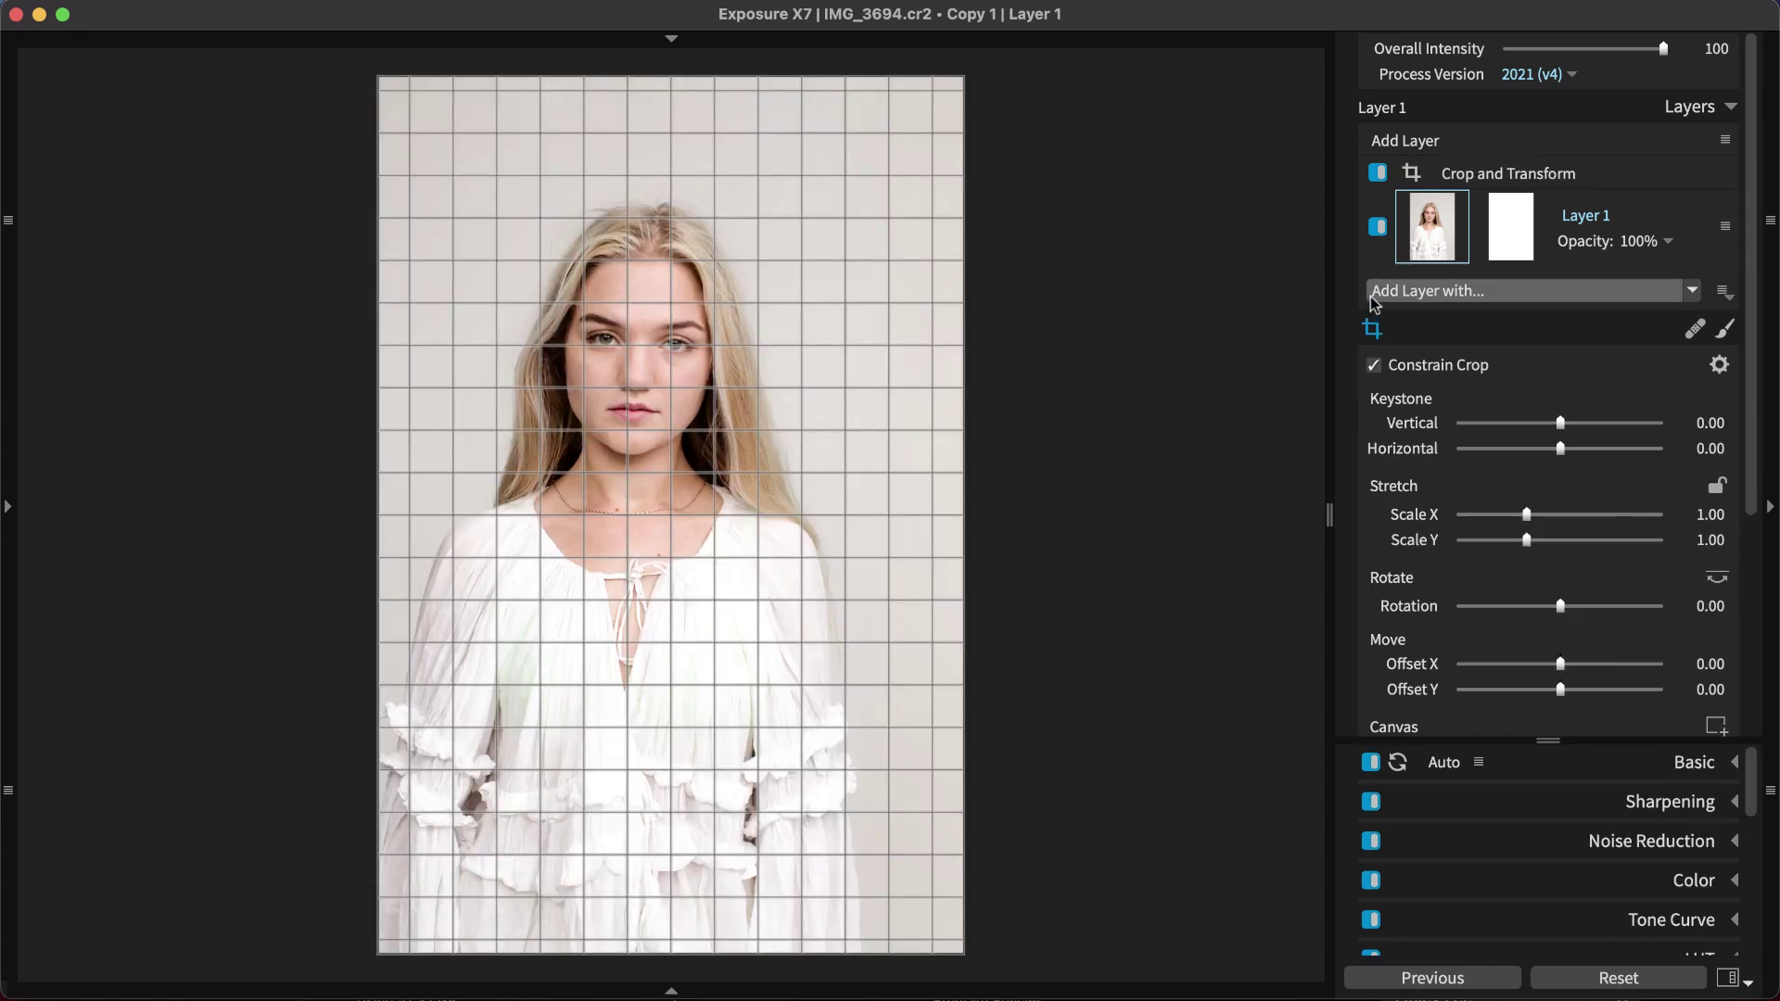
pyautogui.scroll(-3, 1426, 413)
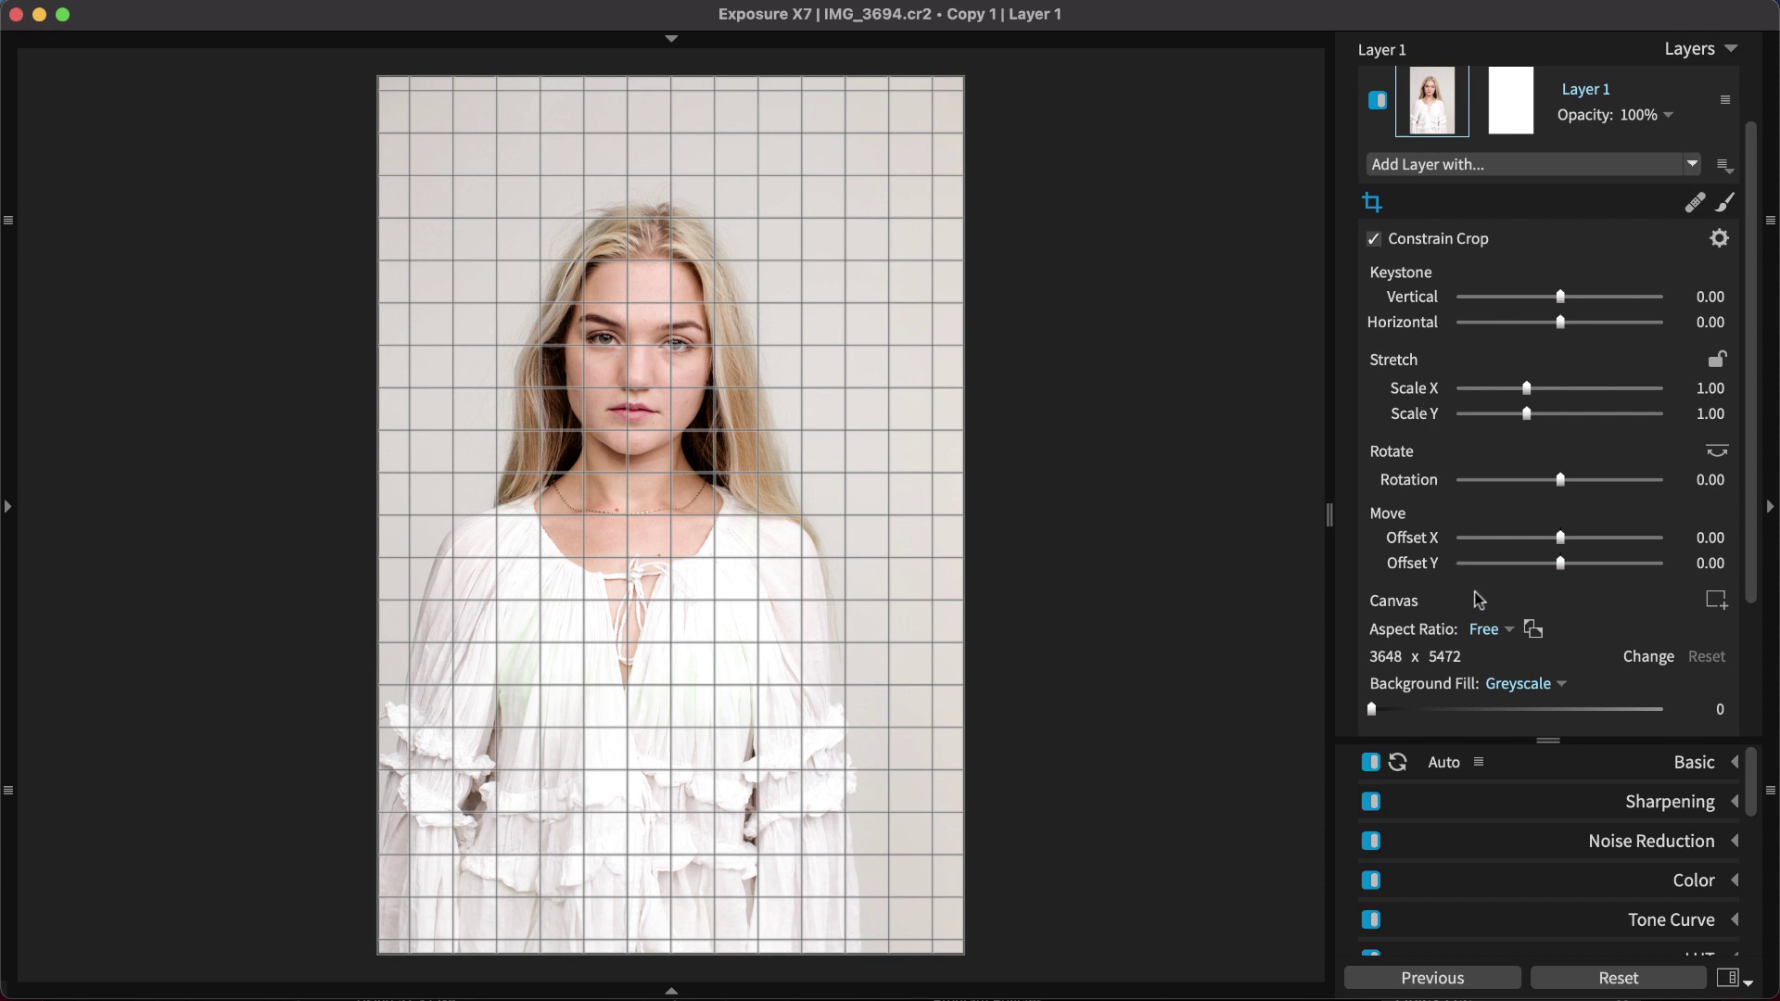
pyautogui.click(1504, 629)
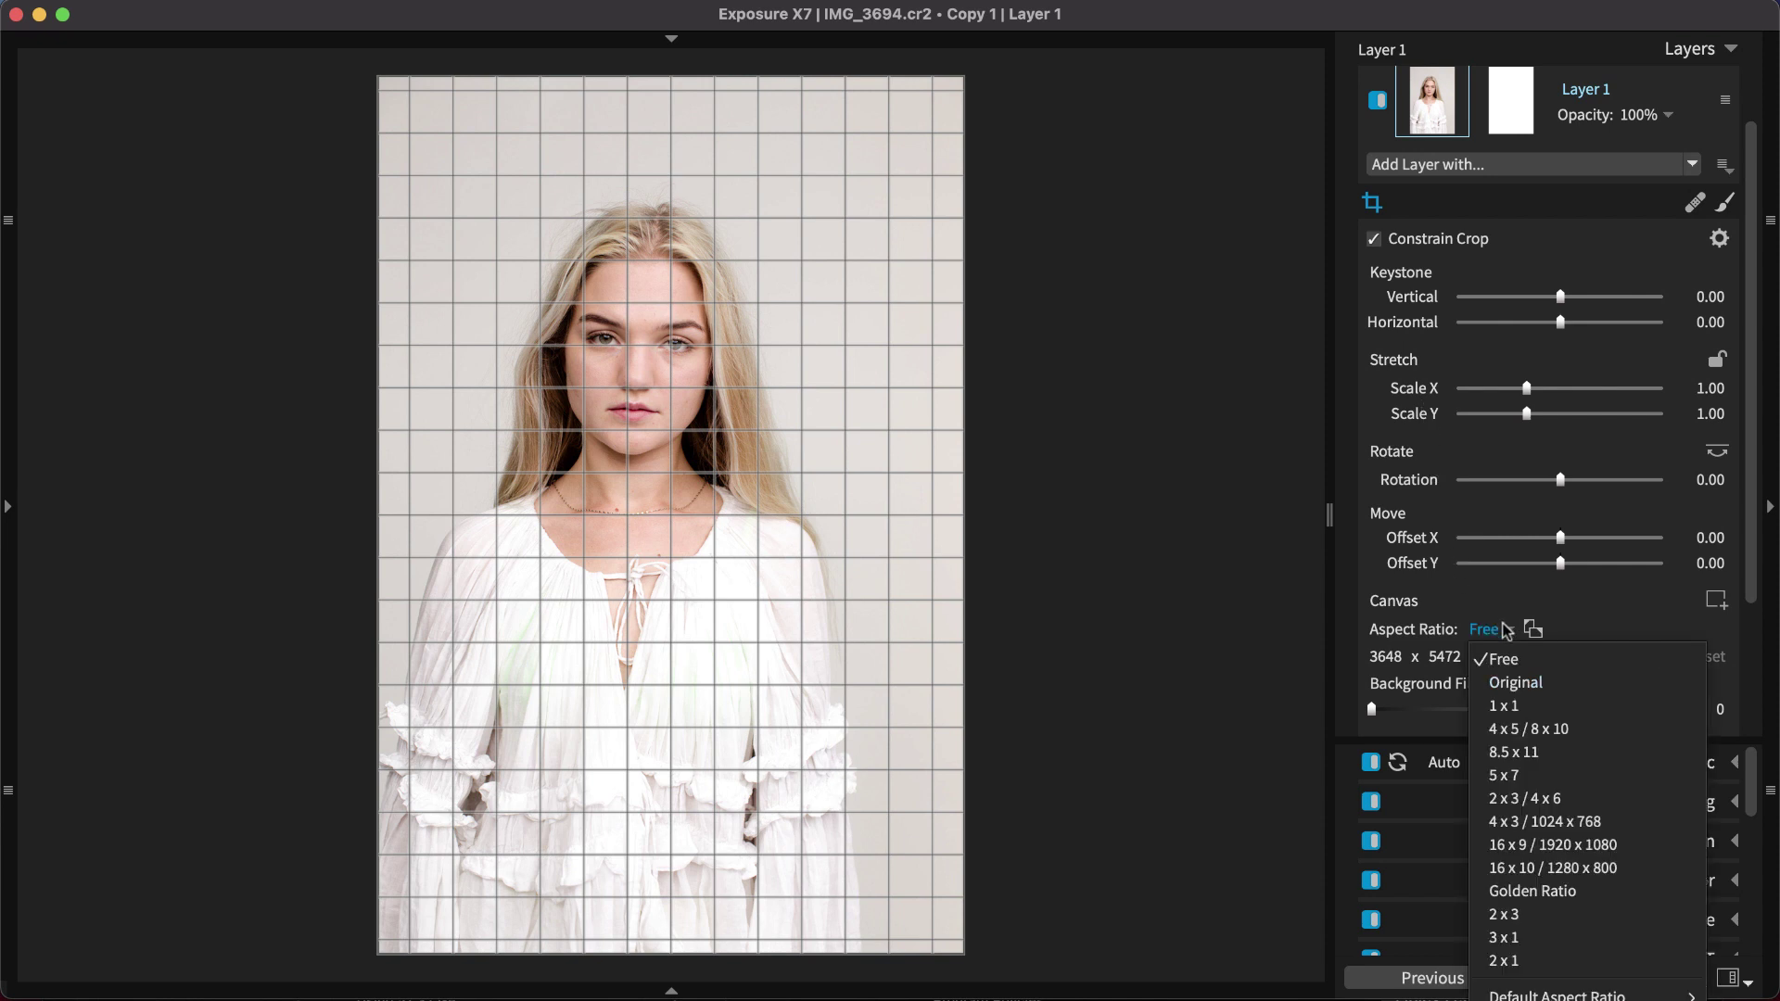
pyautogui.click(1505, 775)
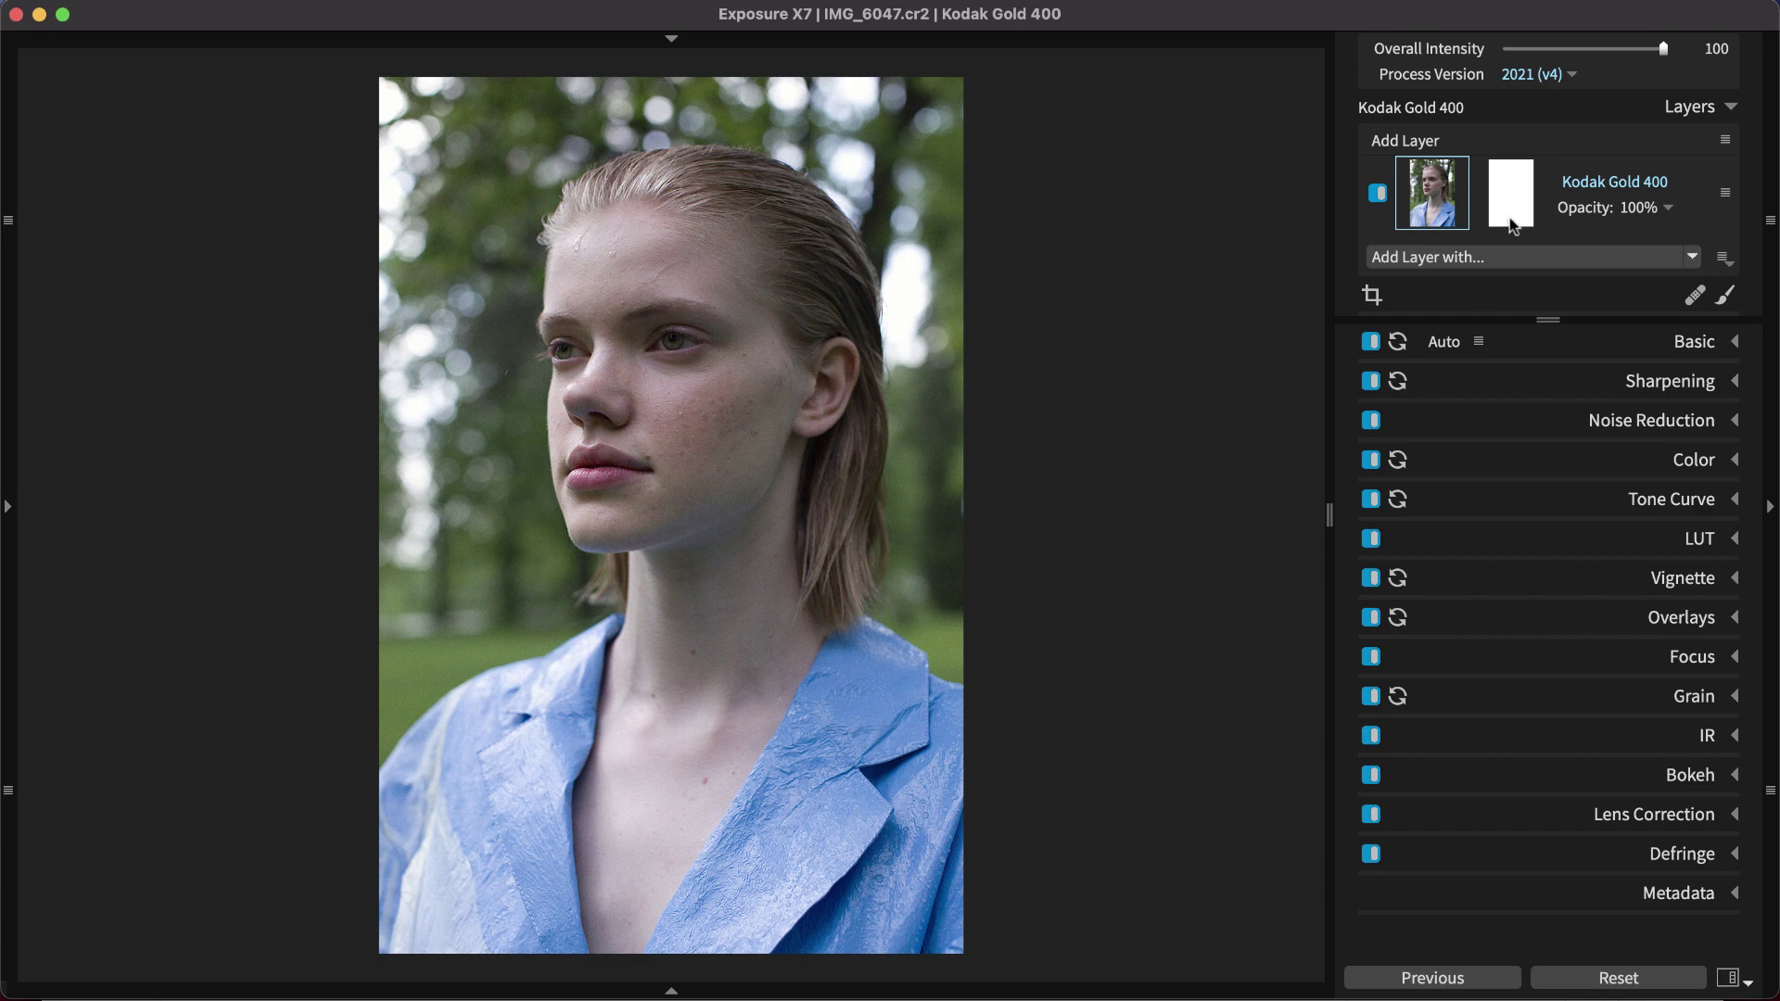
# Show and hide the Kodak Gold 400 layer mask, then add an empty Layer 2 above it.
pyautogui.click(1510, 222)
pyautogui.click(1426, 227)
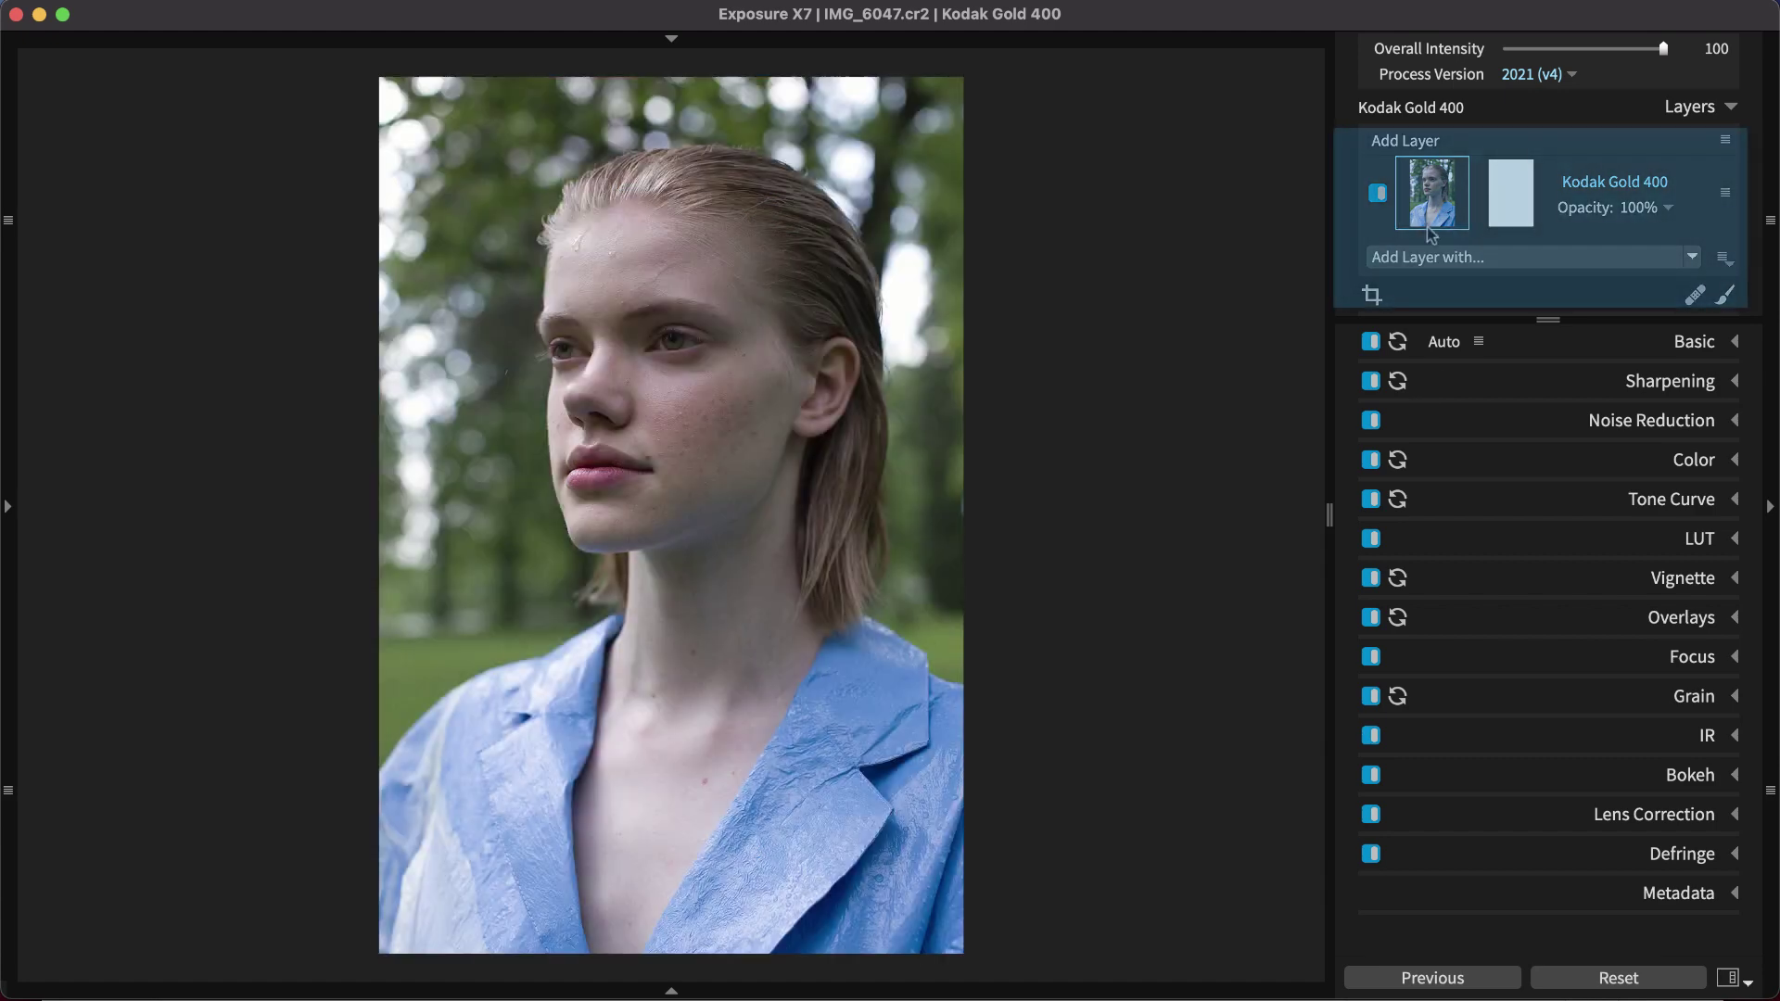
pyautogui.click(1402, 141)
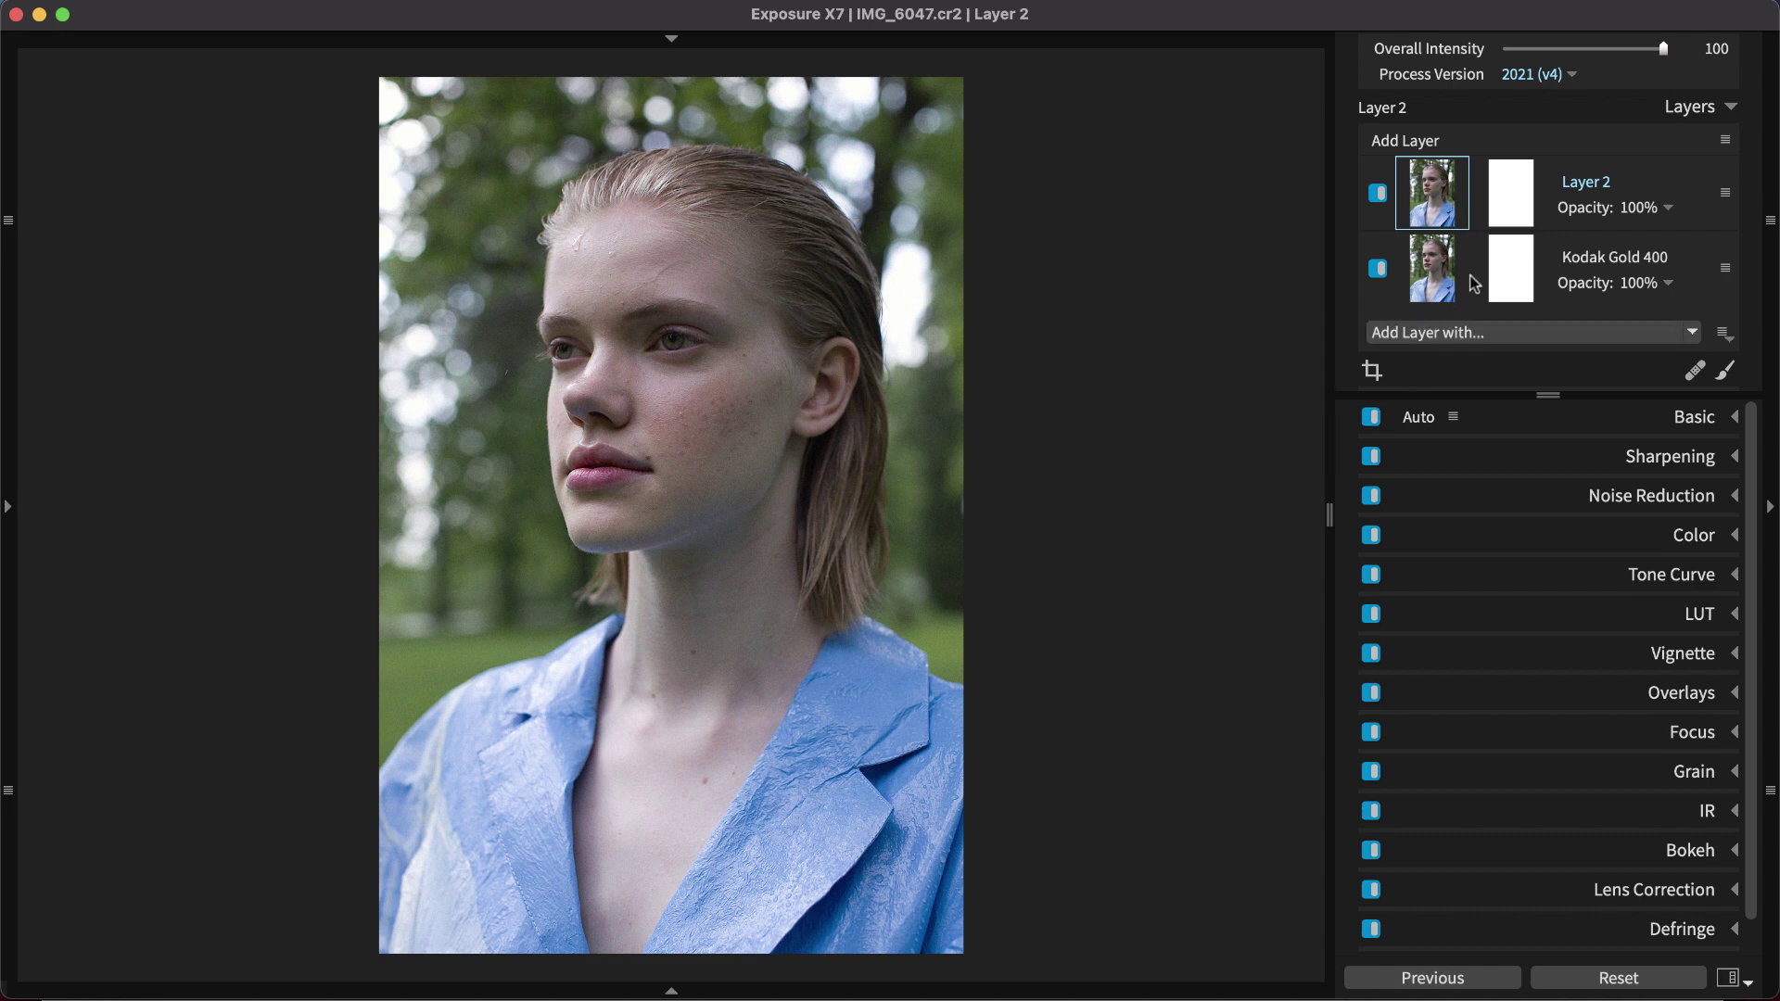
# Color-constrain Layer 2's mask to the neck skin hue and name the layer Skin Smoothing.
pyautogui.click(1510, 202)
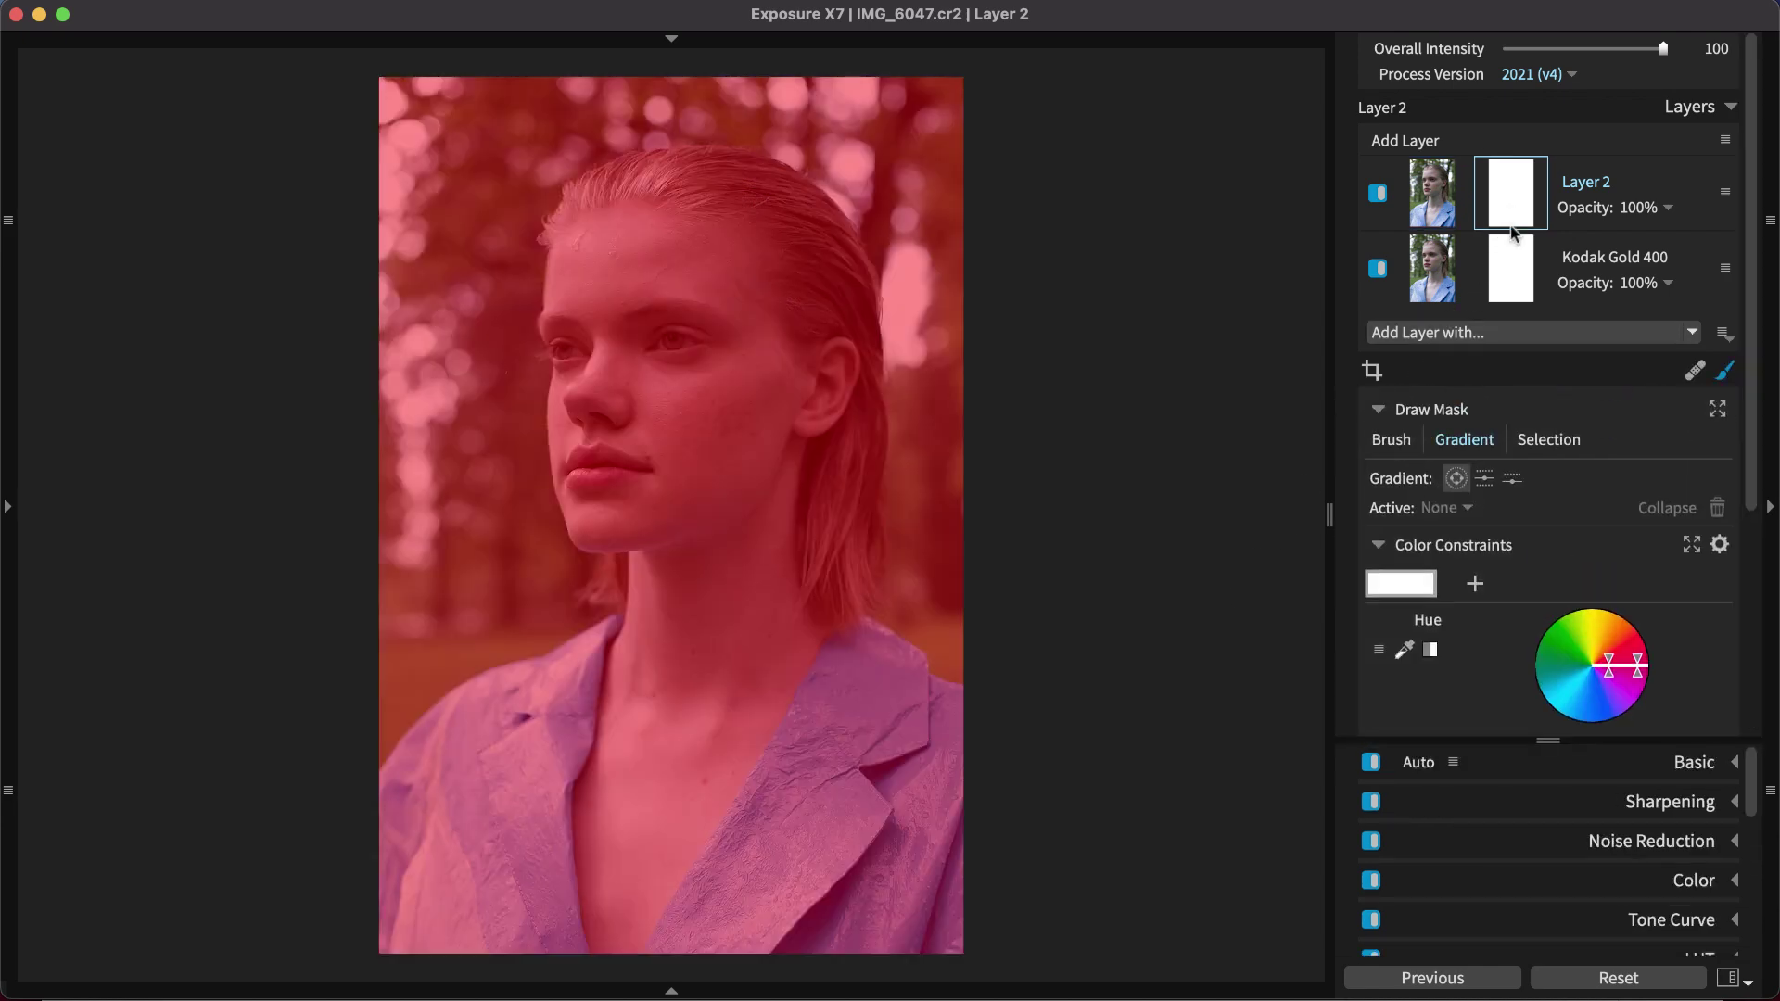
pyautogui.scroll(-3, 1532, 530)
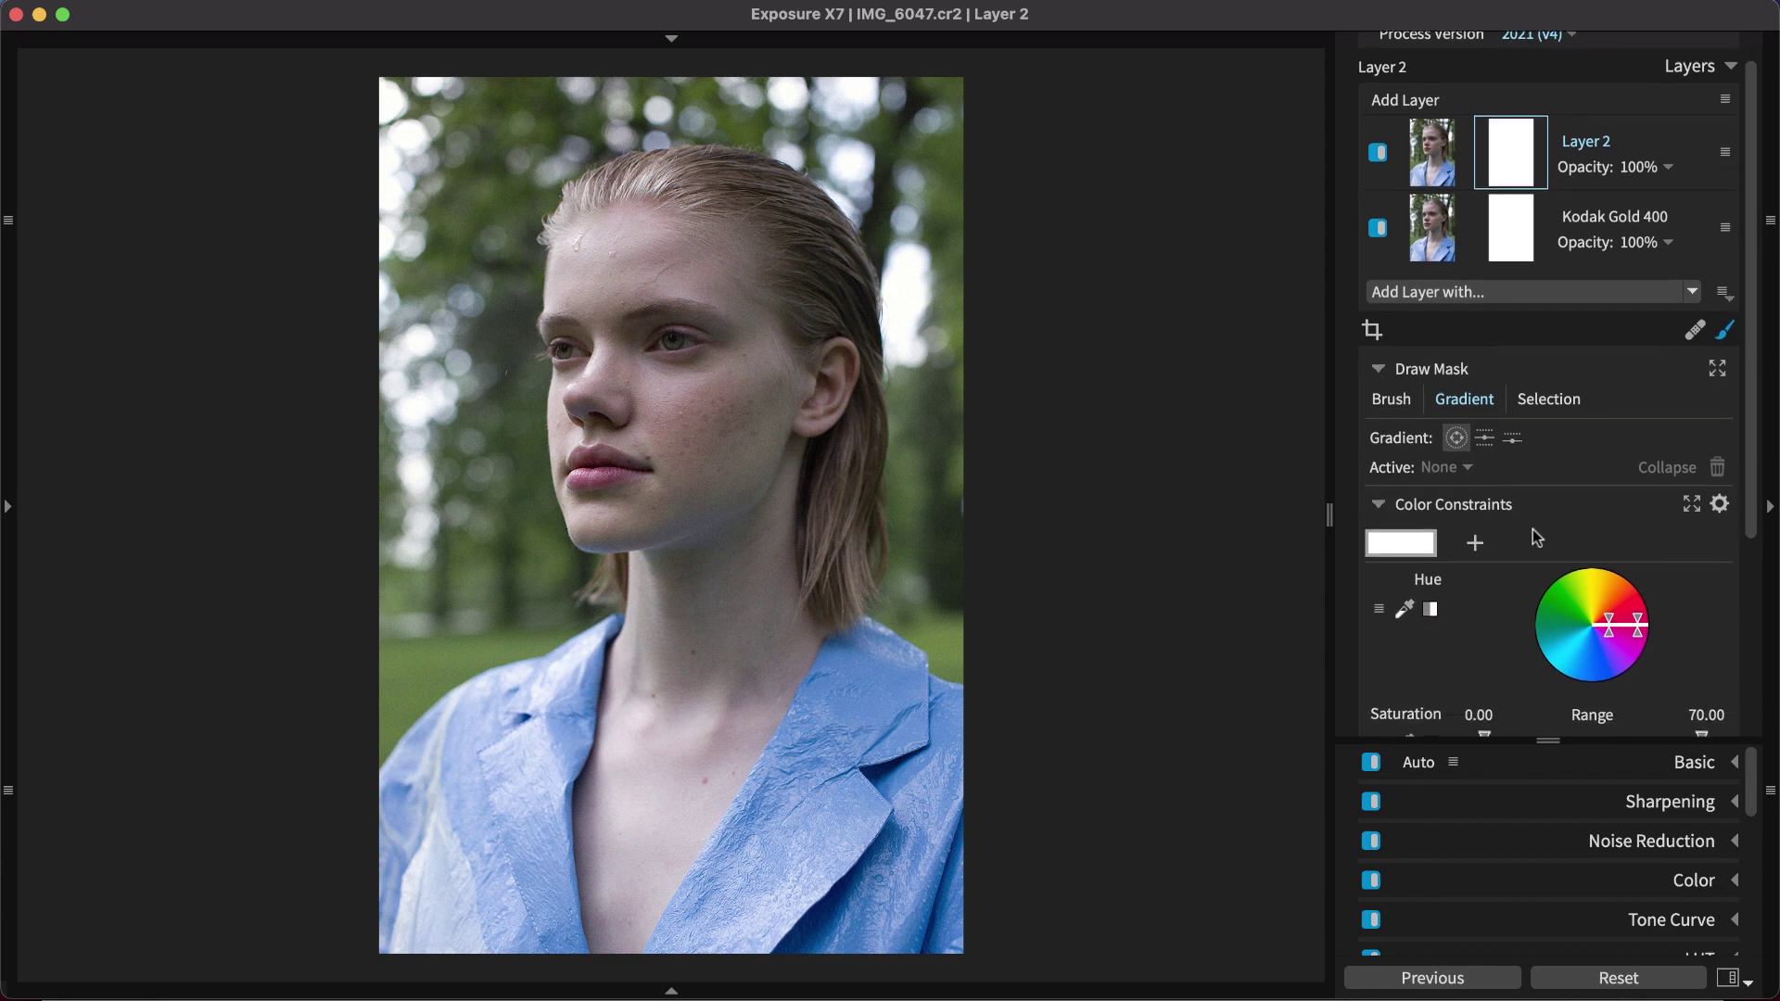
pyautogui.scroll(-3, 1533, 531)
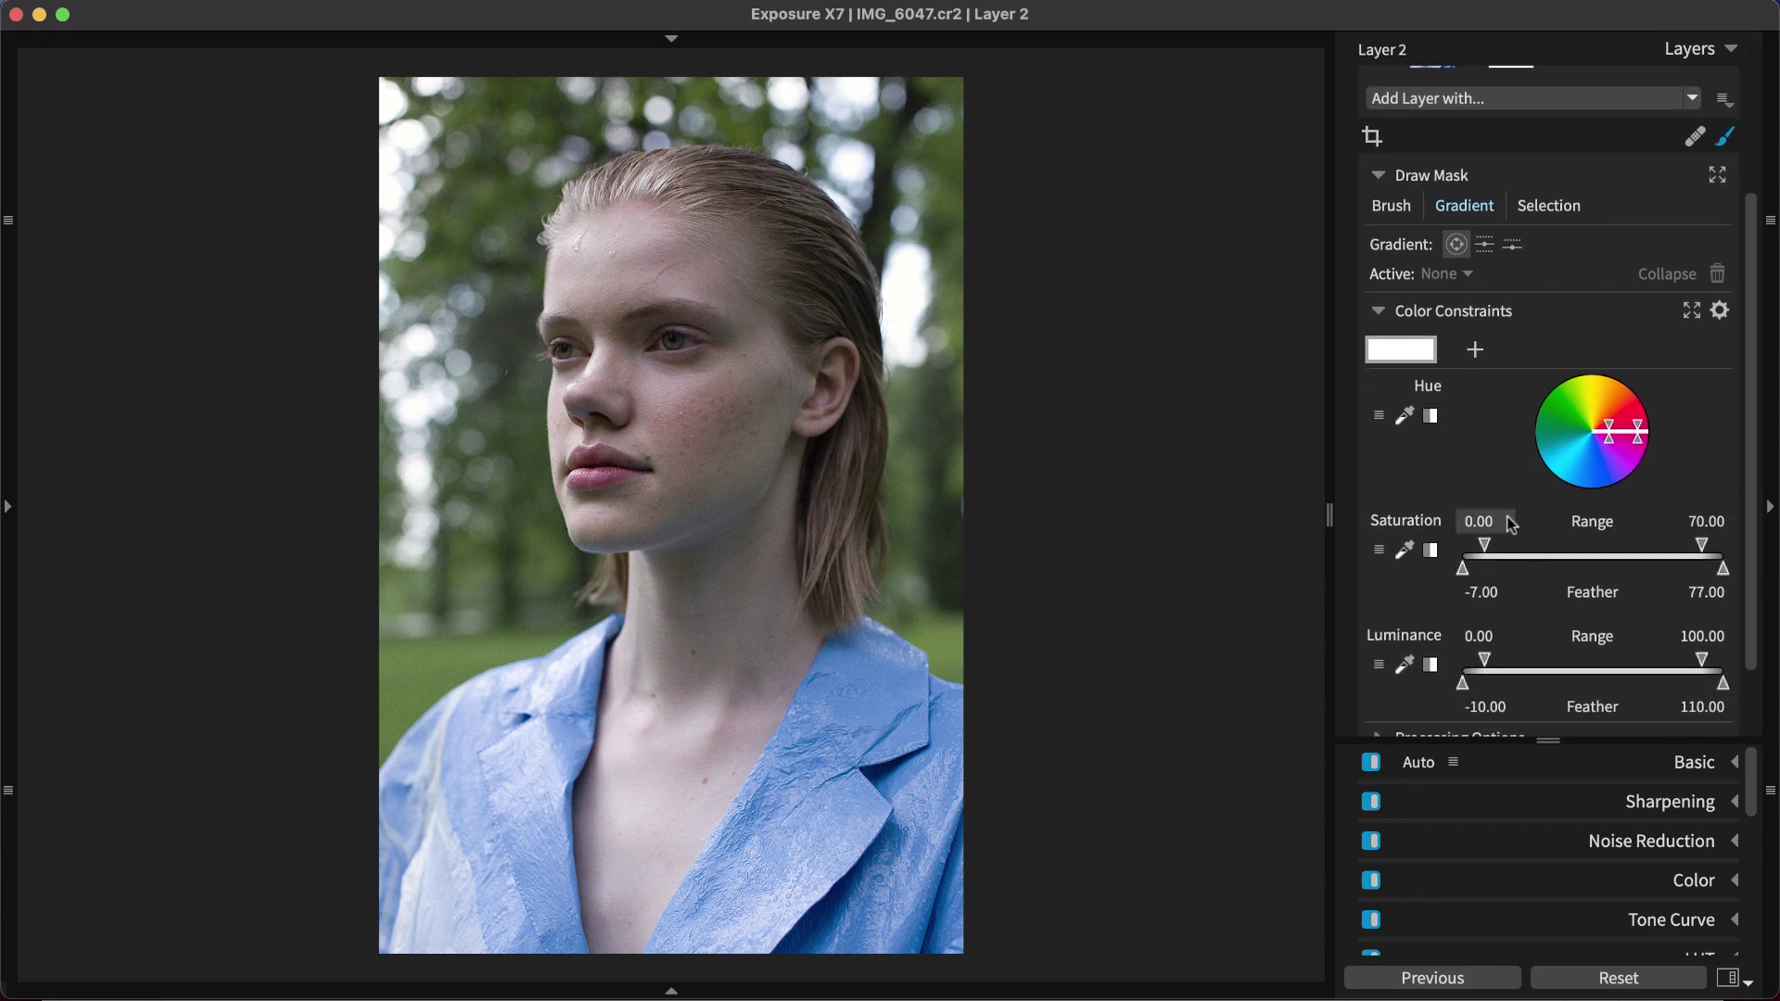
pyautogui.click(1406, 419)
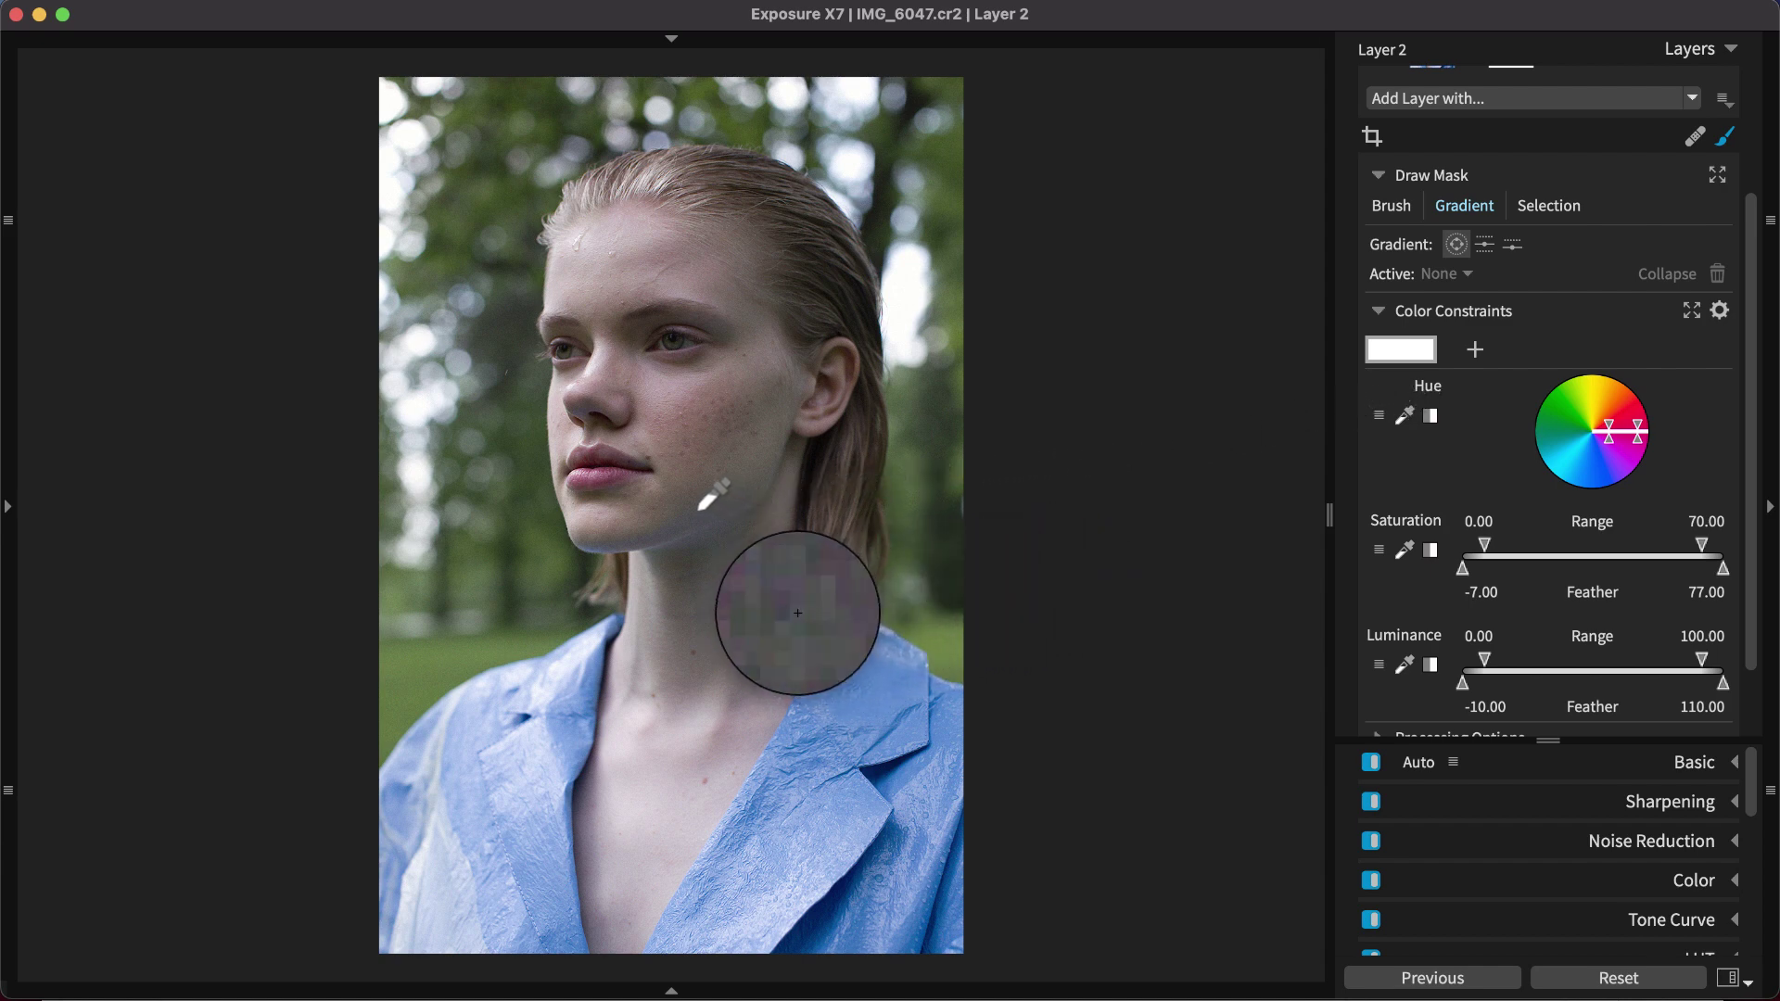
pyautogui.click(613, 525)
pyautogui.click(1436, 198)
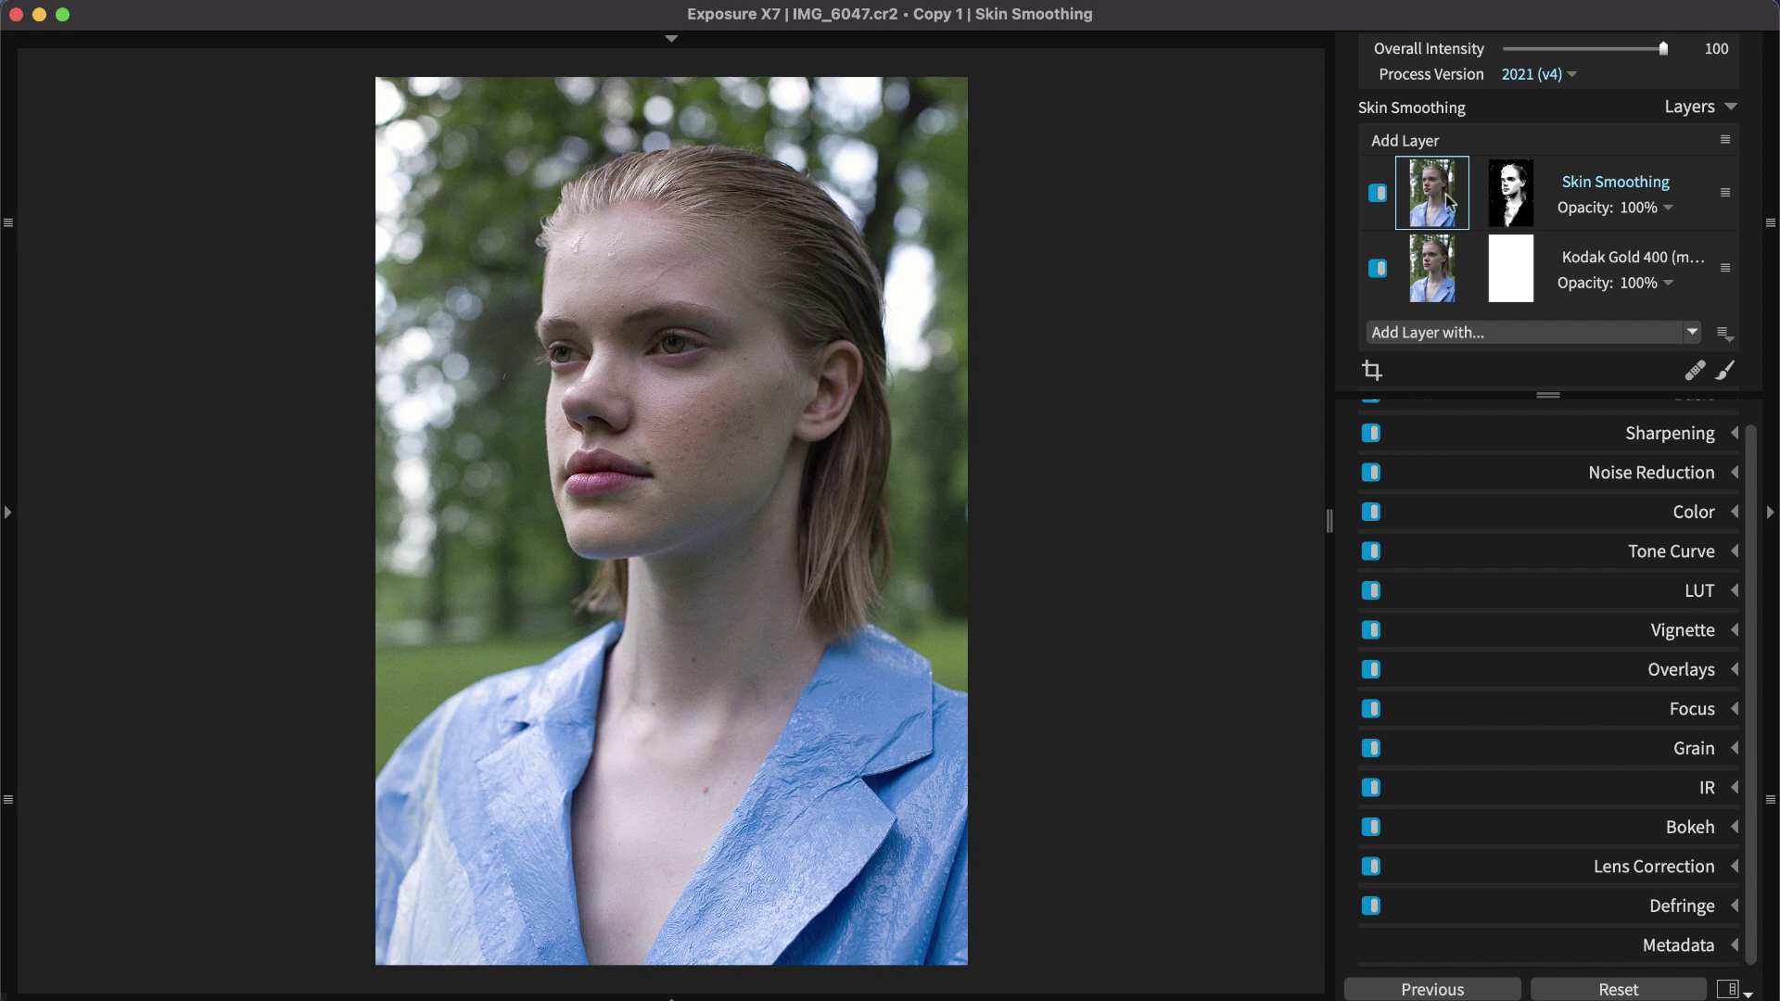
# Zoom to the cheek and apply the Soften - Diffuse Glow - Moderate Focus preset.
pyautogui.click(642, 441)
pyautogui.moveTo(811, 353); pyautogui.dragTo(835, 584)
pyautogui.click(1630, 716)
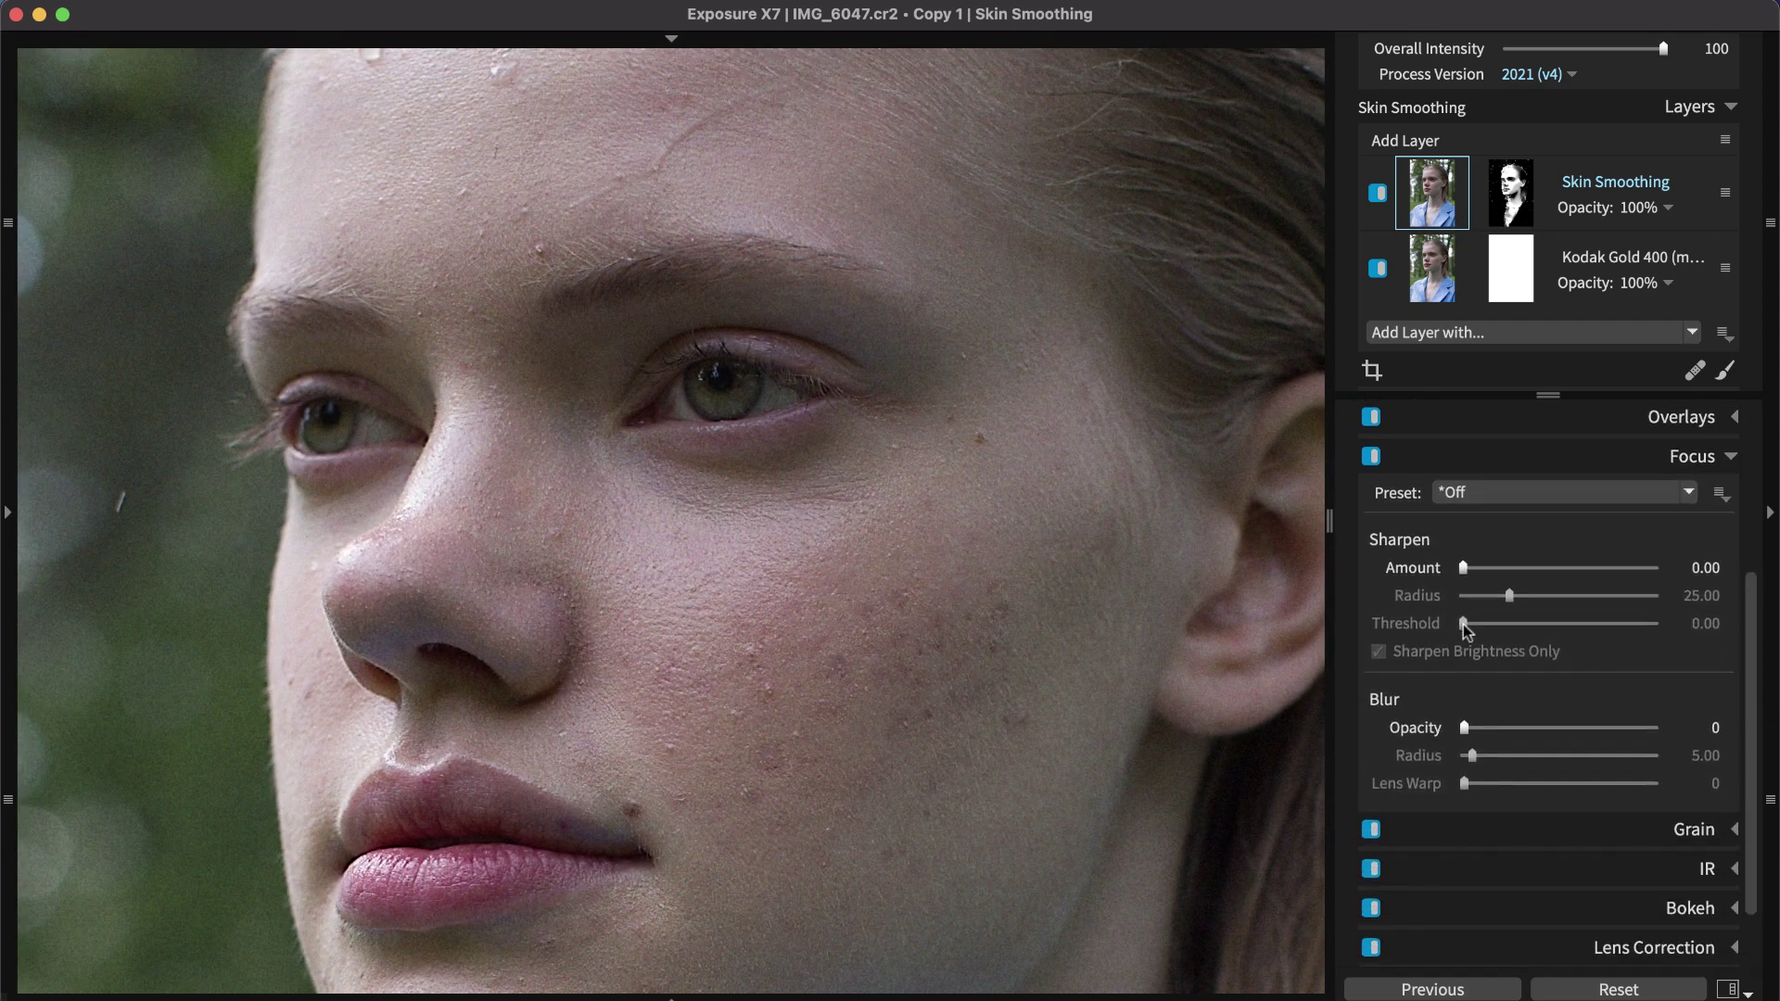
pyautogui.click(1565, 493)
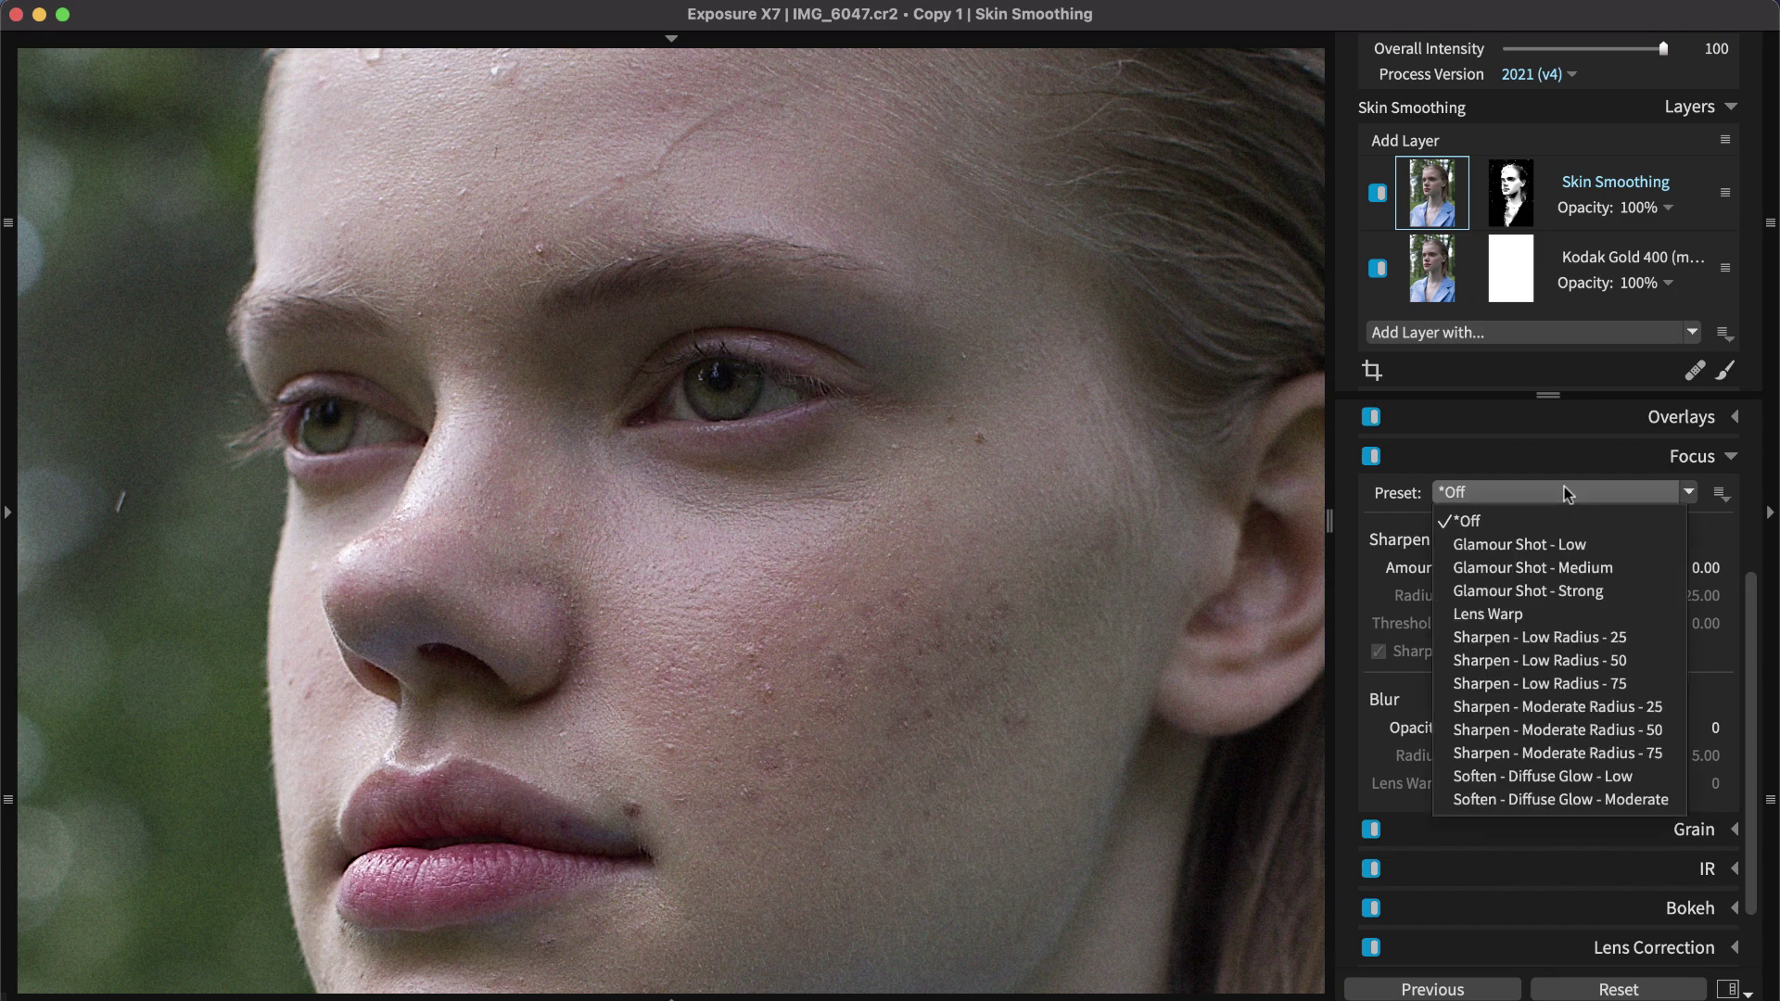
pyautogui.click(1573, 800)
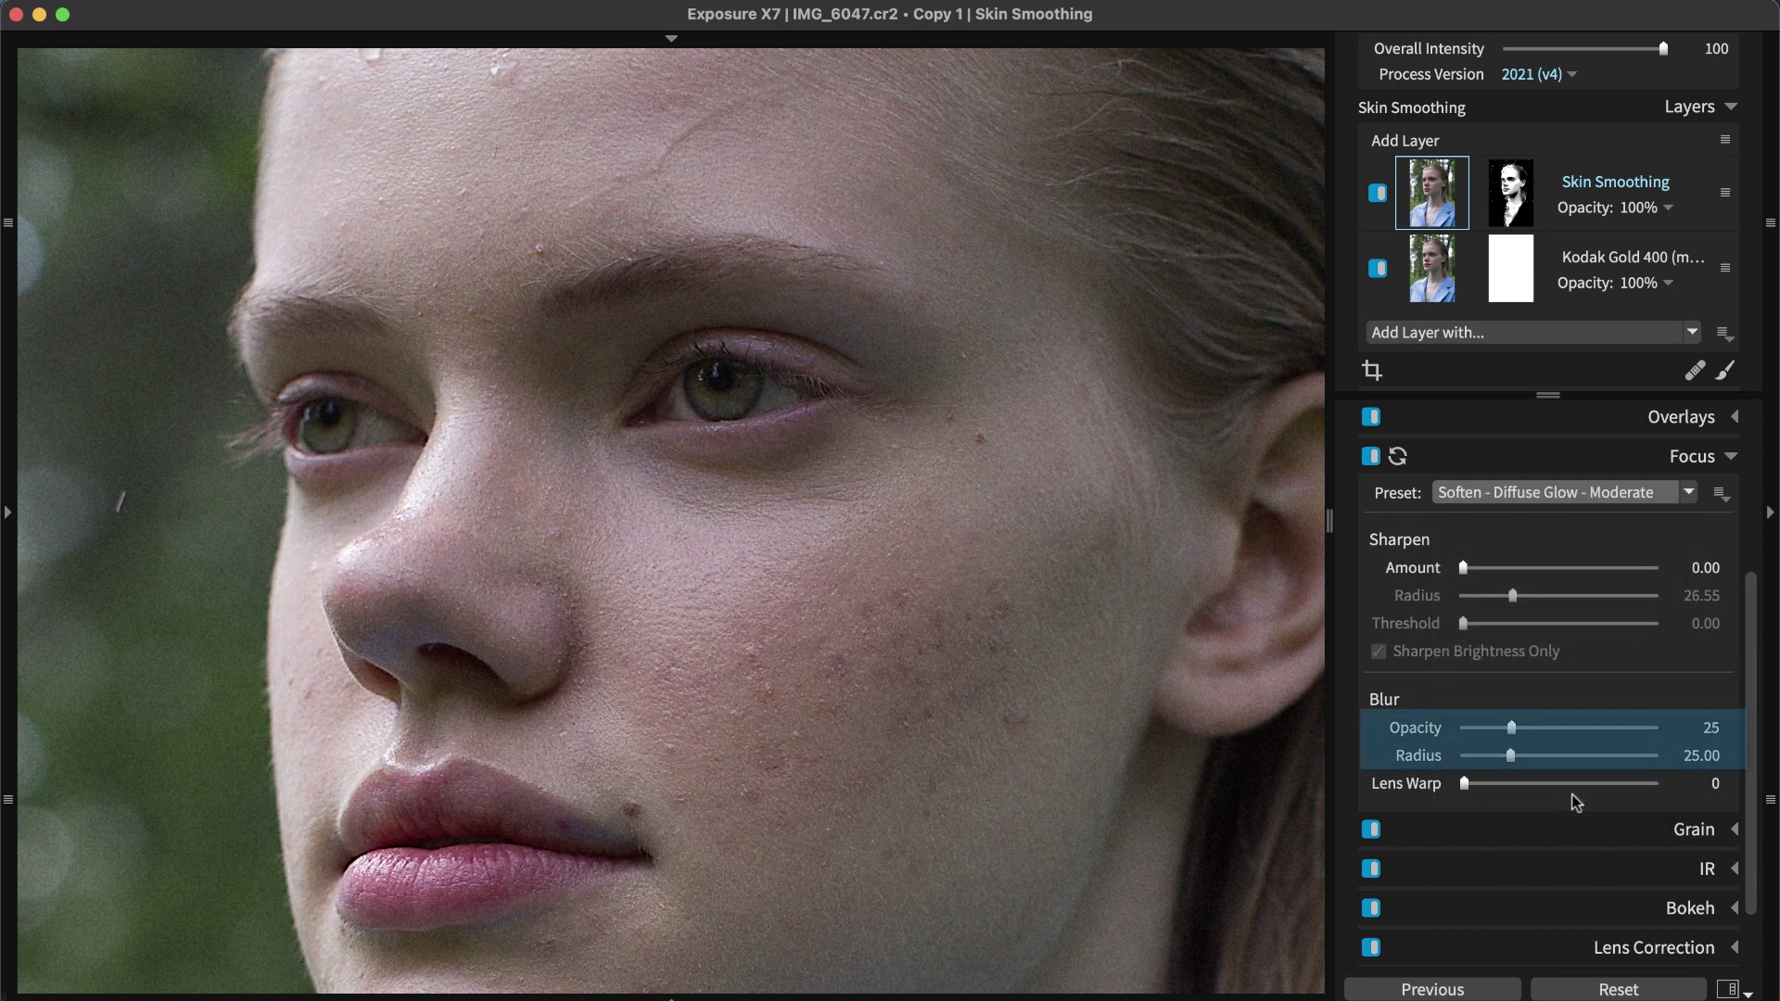
# Set blur Opacity to 72 and Radius to 15.31, then compare against the original.
pyautogui.click(1517, 729)
pyautogui.moveTo(1517, 732)
pyautogui.mouseDown()
pyautogui.moveTo(1579, 737)
pyautogui.moveTo(1534, 733)
pyautogui.mouseUp()
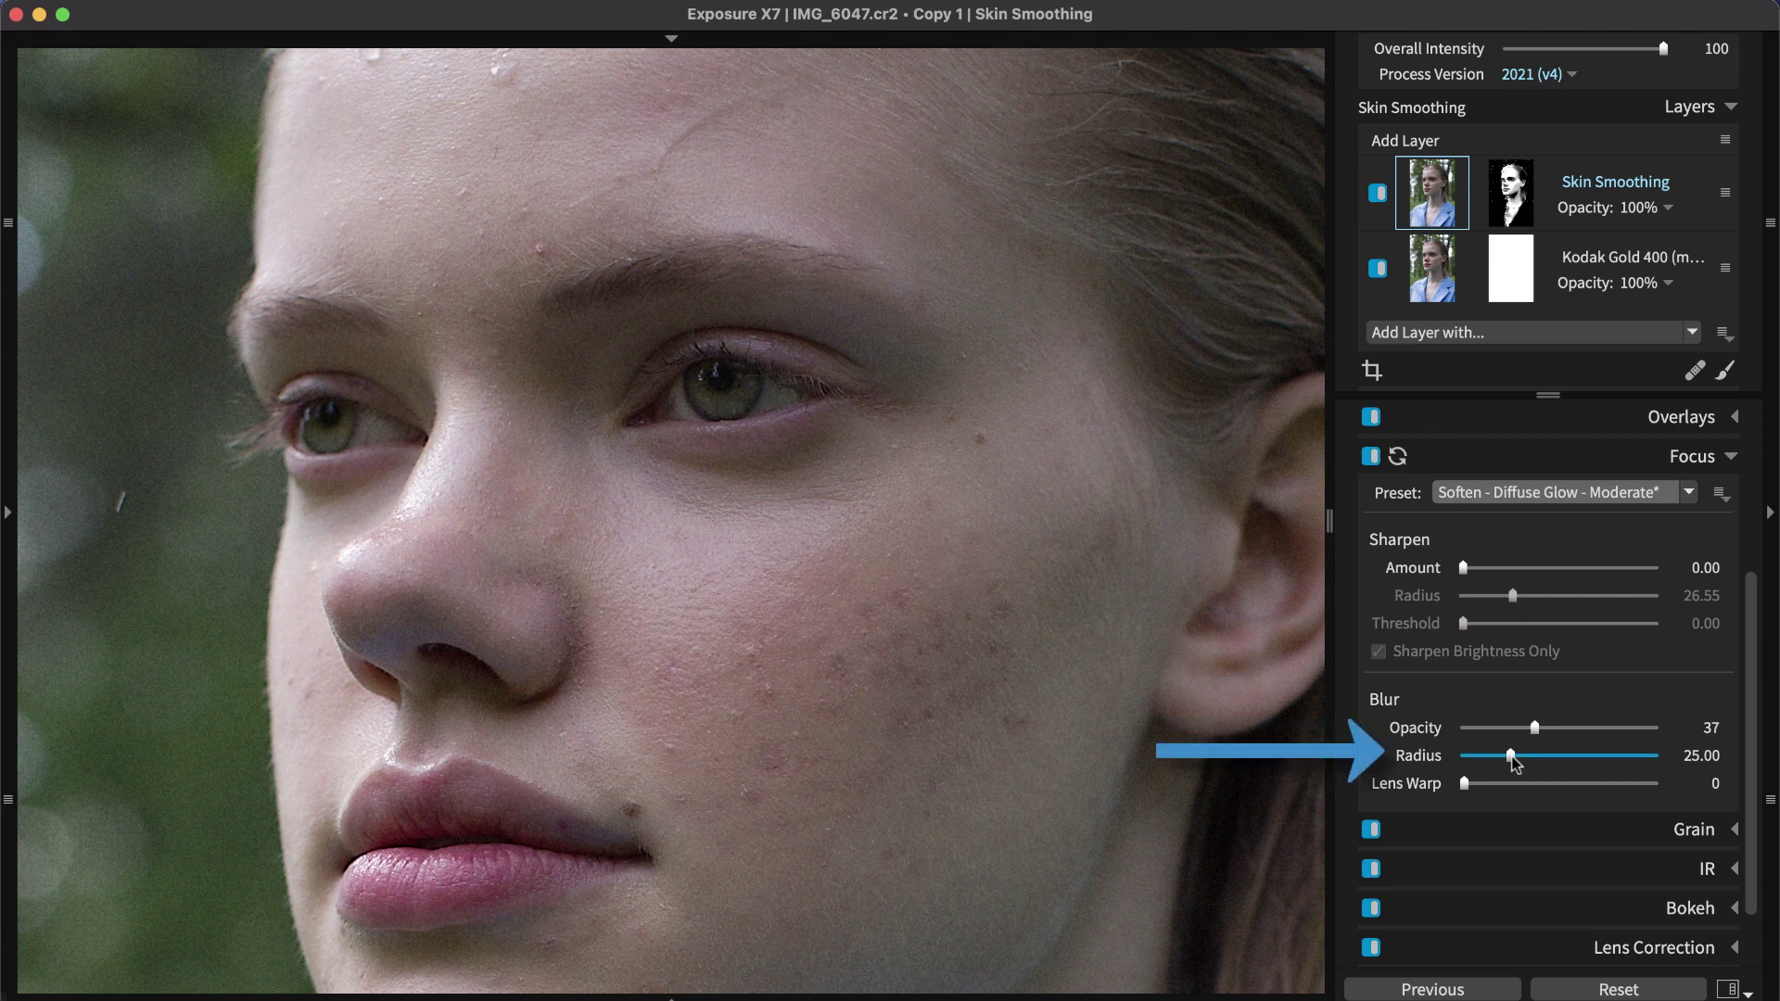
pyautogui.moveTo(1512, 759); pyautogui.dragTo(1484, 762)
pyautogui.moveTo(1485, 762); pyautogui.dragTo(1501, 767)
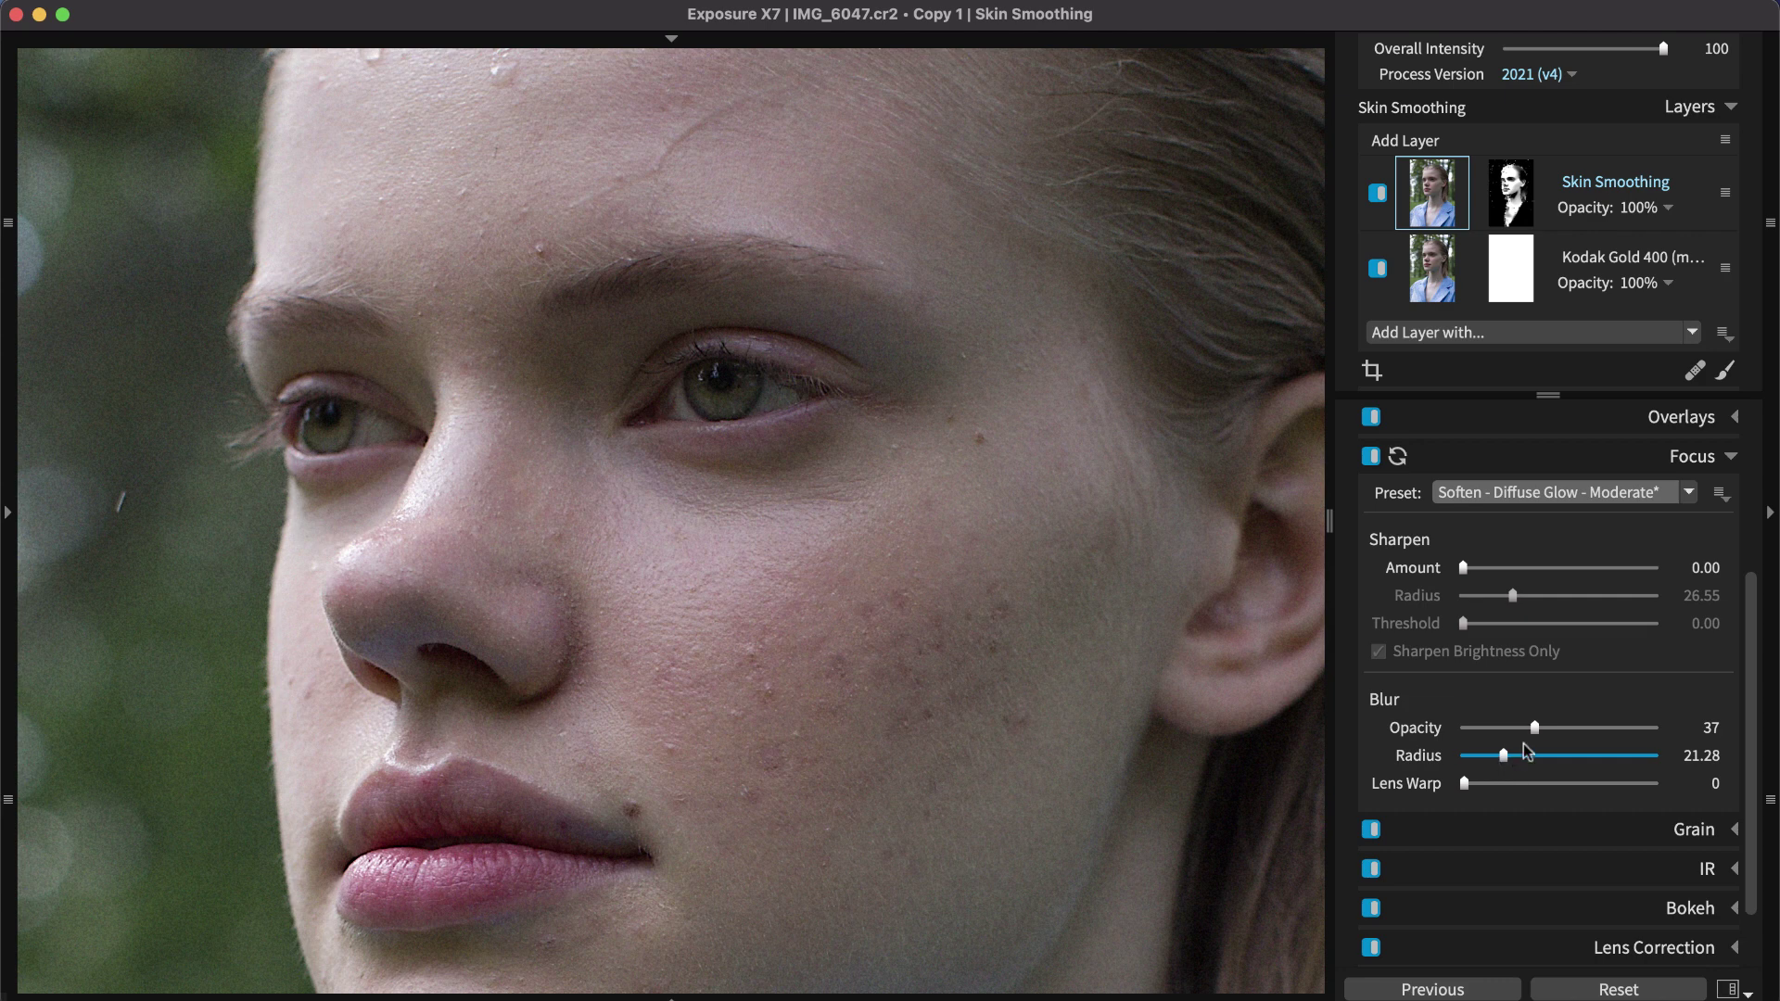
pyautogui.moveTo(1534, 731); pyautogui.dragTo(1545, 729)
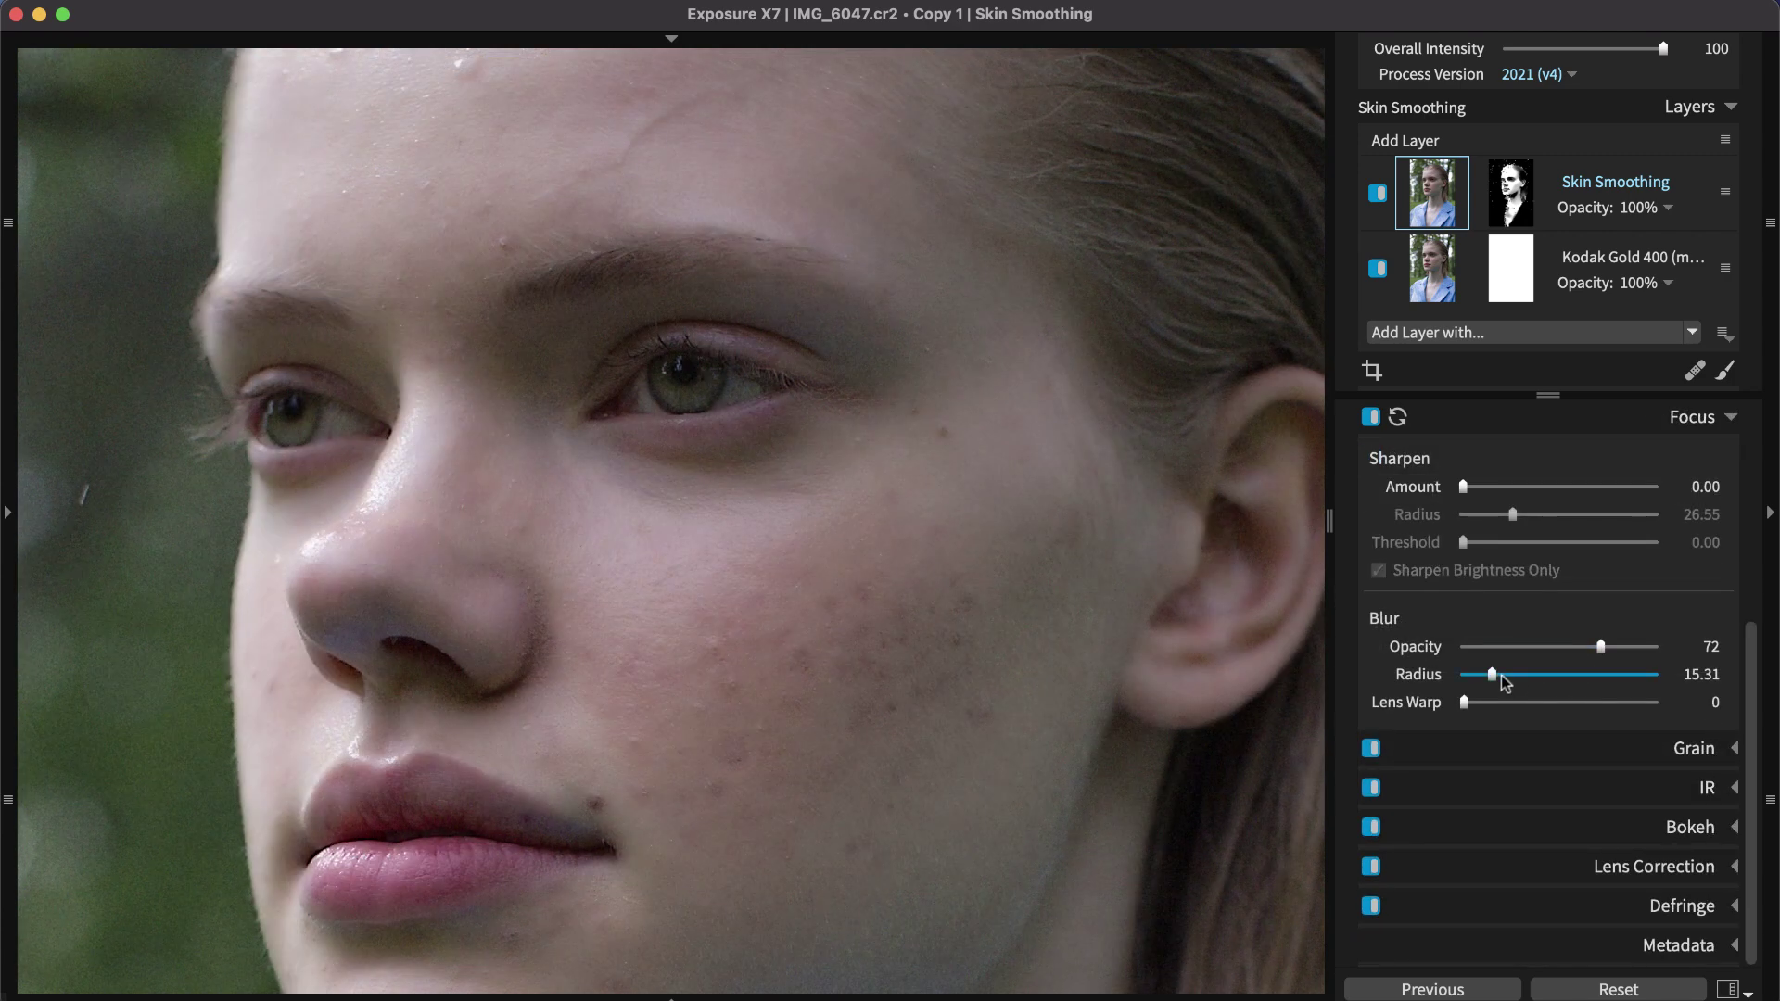
pyautogui.click(1674, 410)
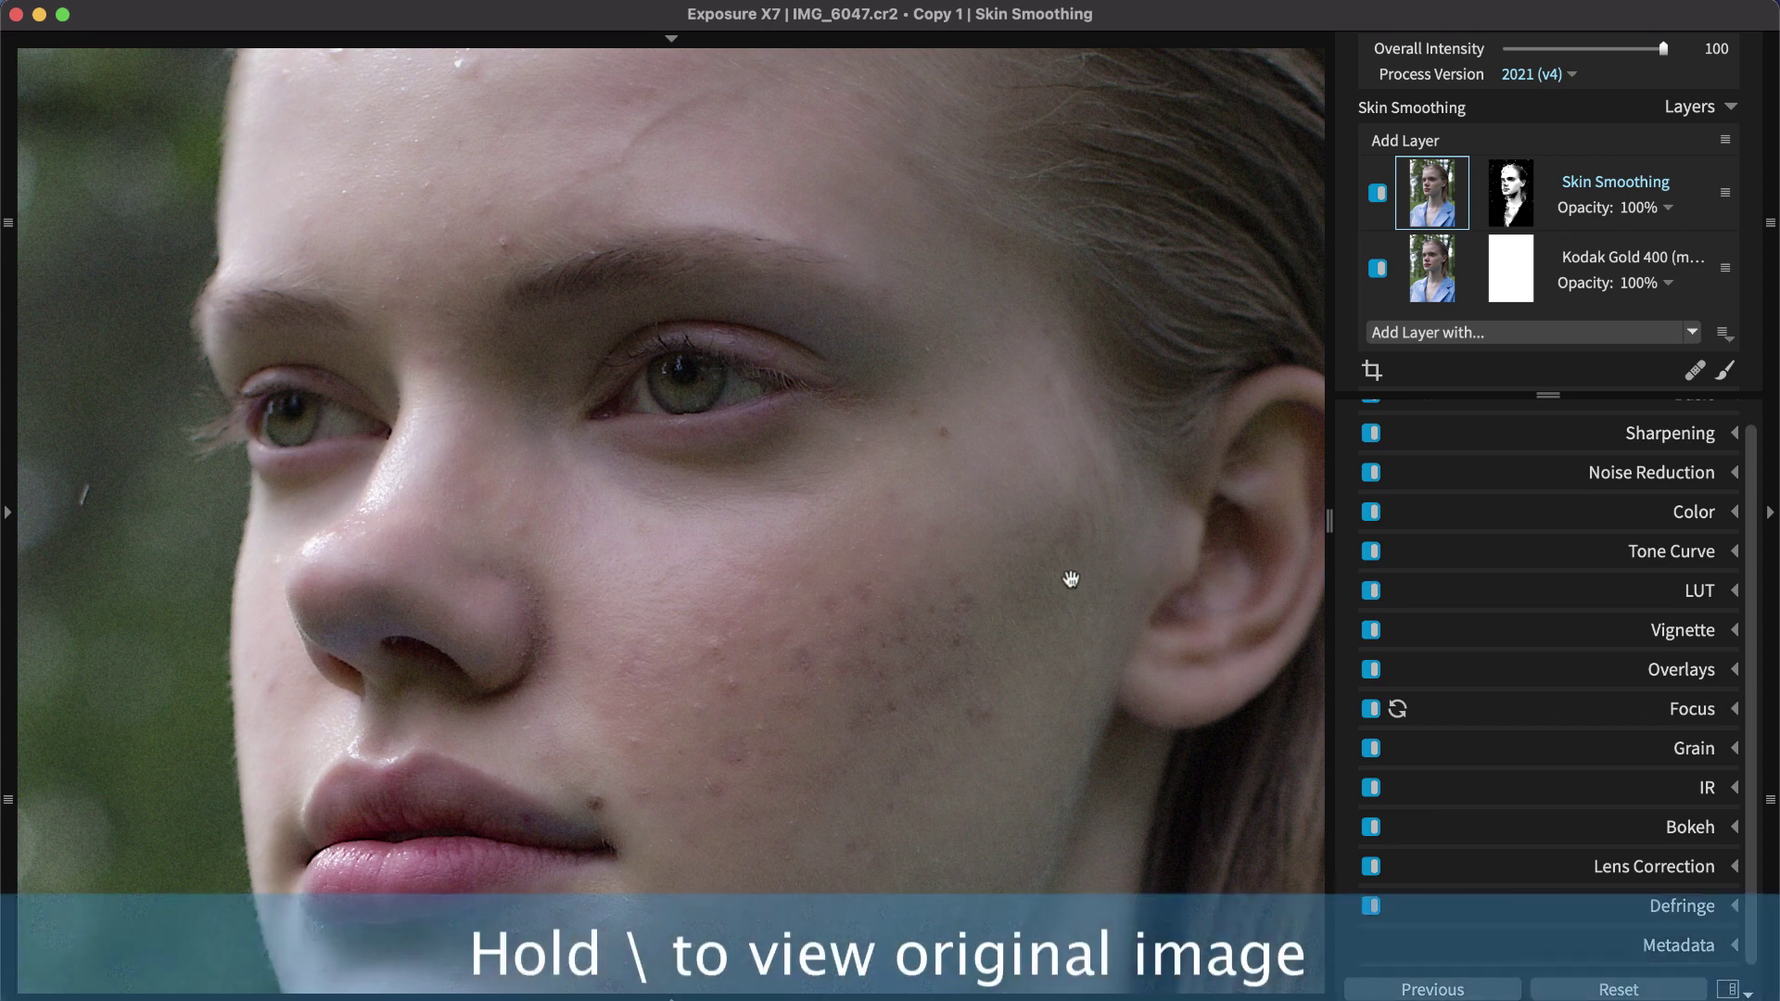
pyautogui.press('\\')
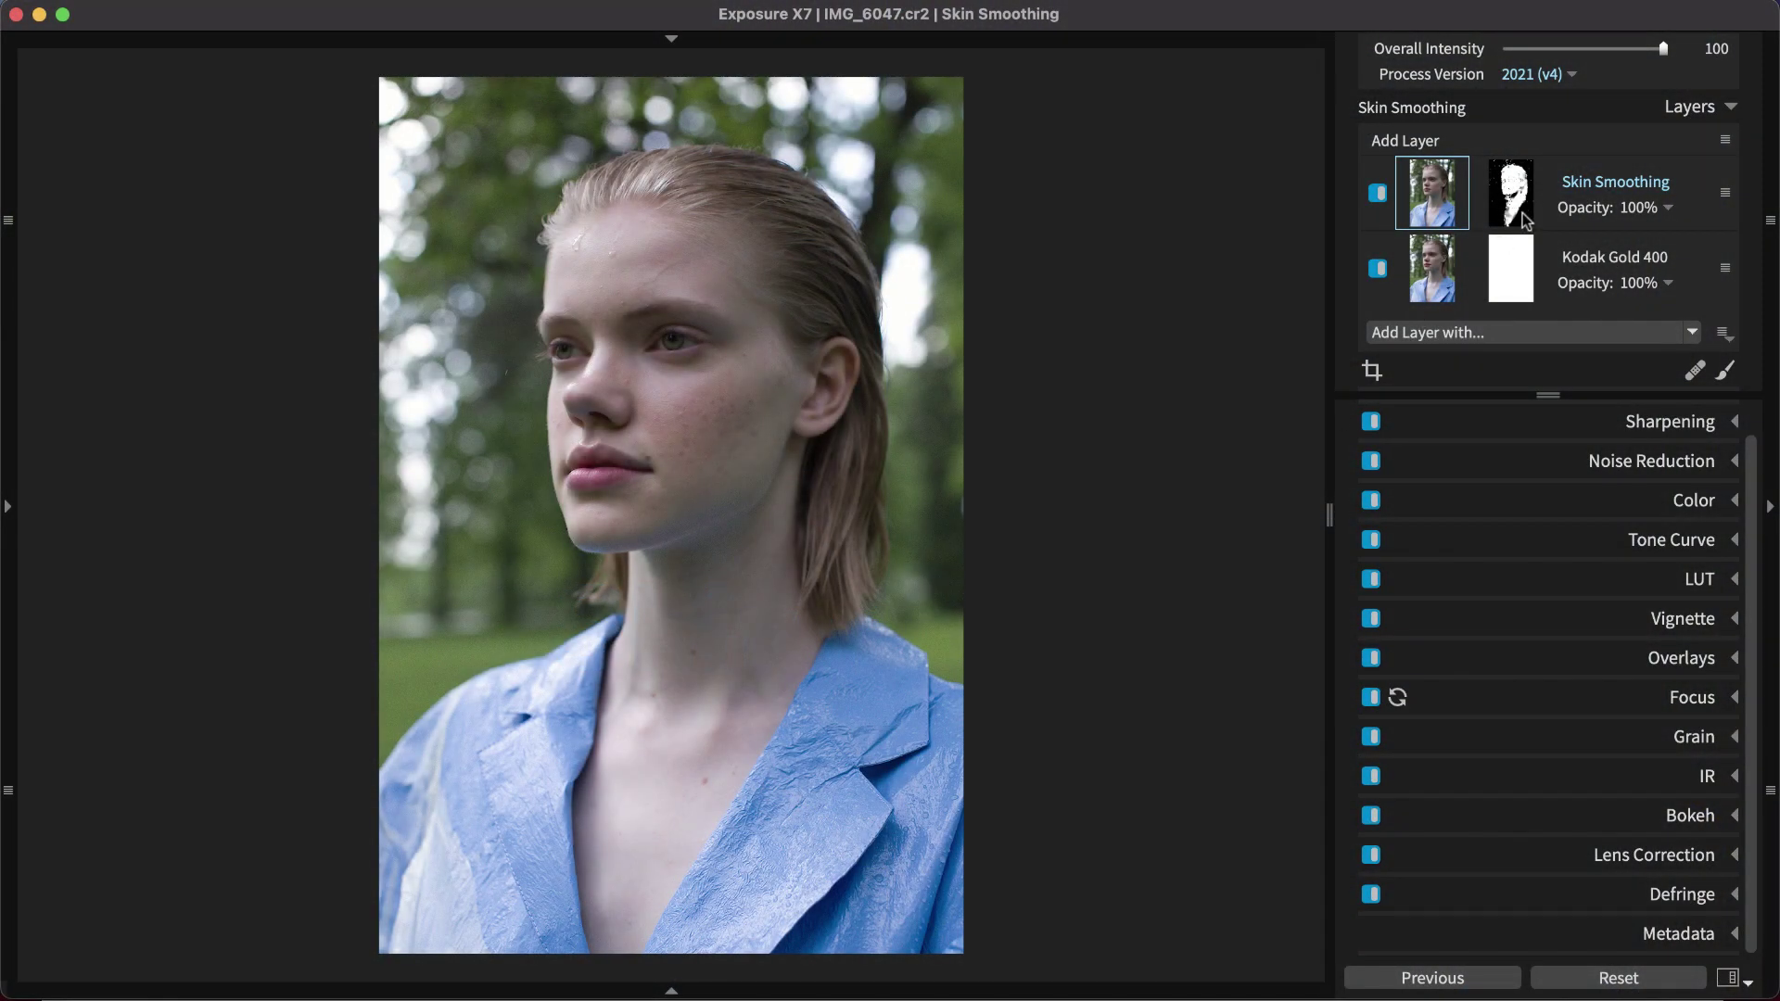
# Copy the Skin Smoothing mask and paste it onto a new Layer 3 above it.
pyautogui.rightClick(1525, 220)
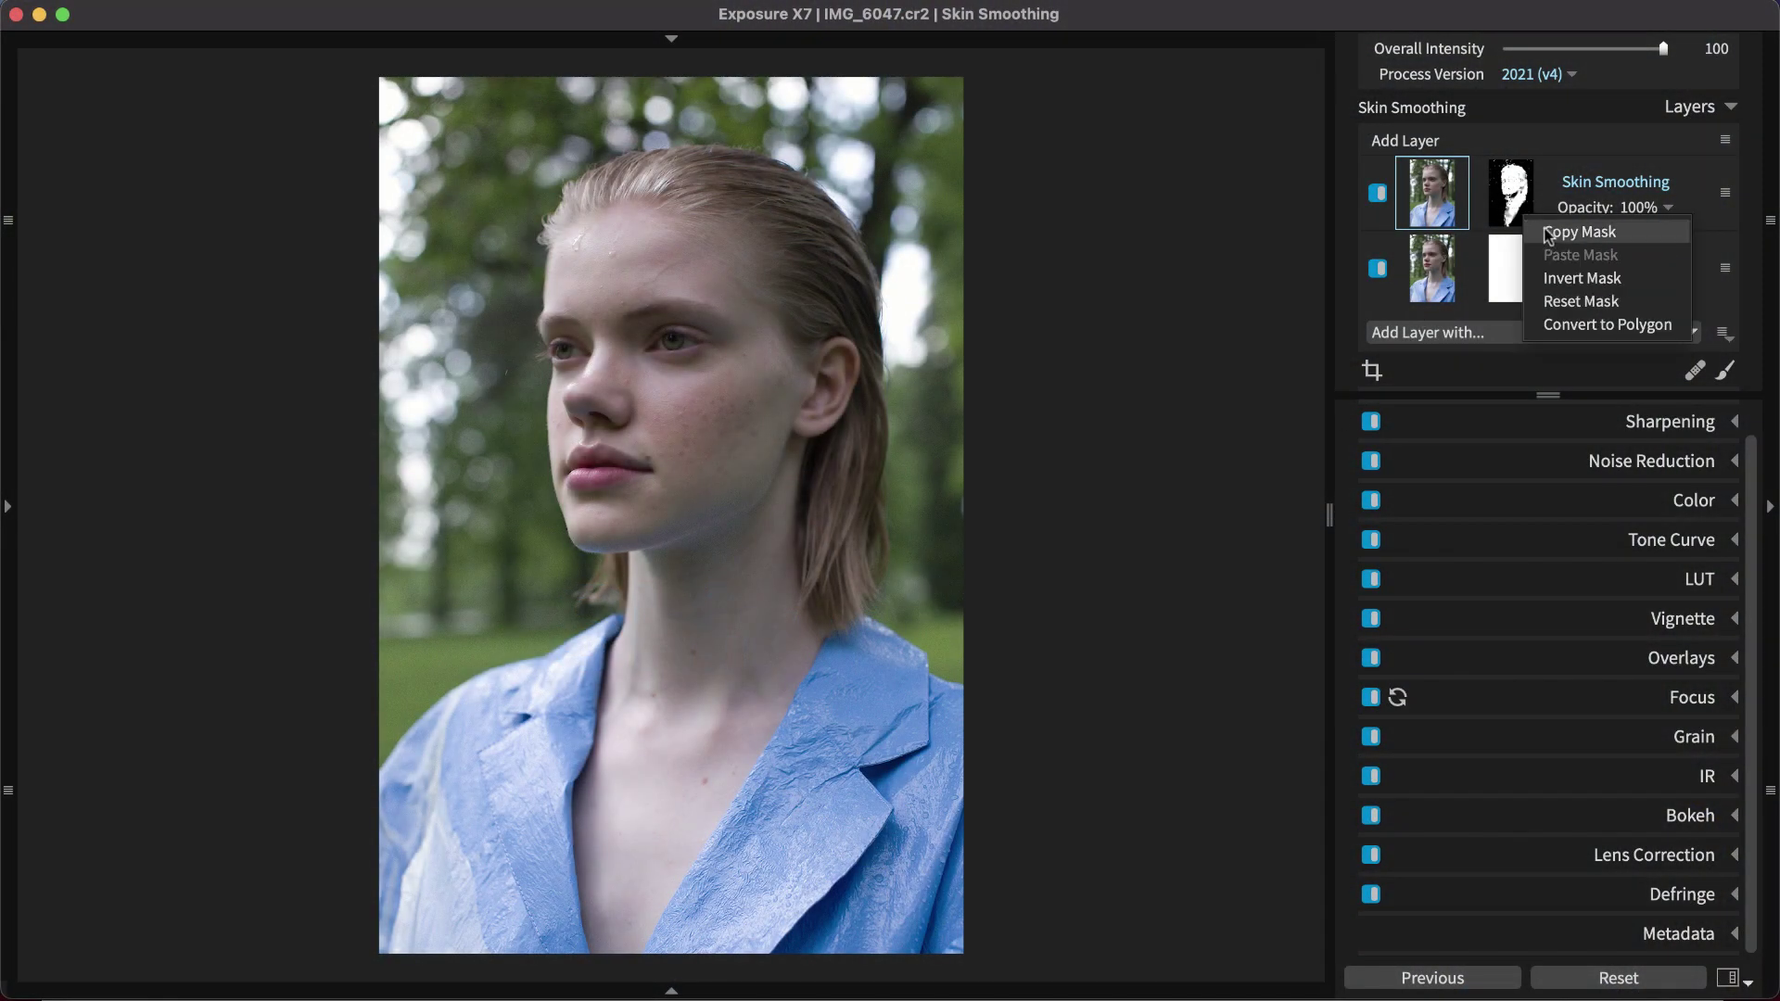
pyautogui.click(1543, 234)
pyautogui.click(1452, 153)
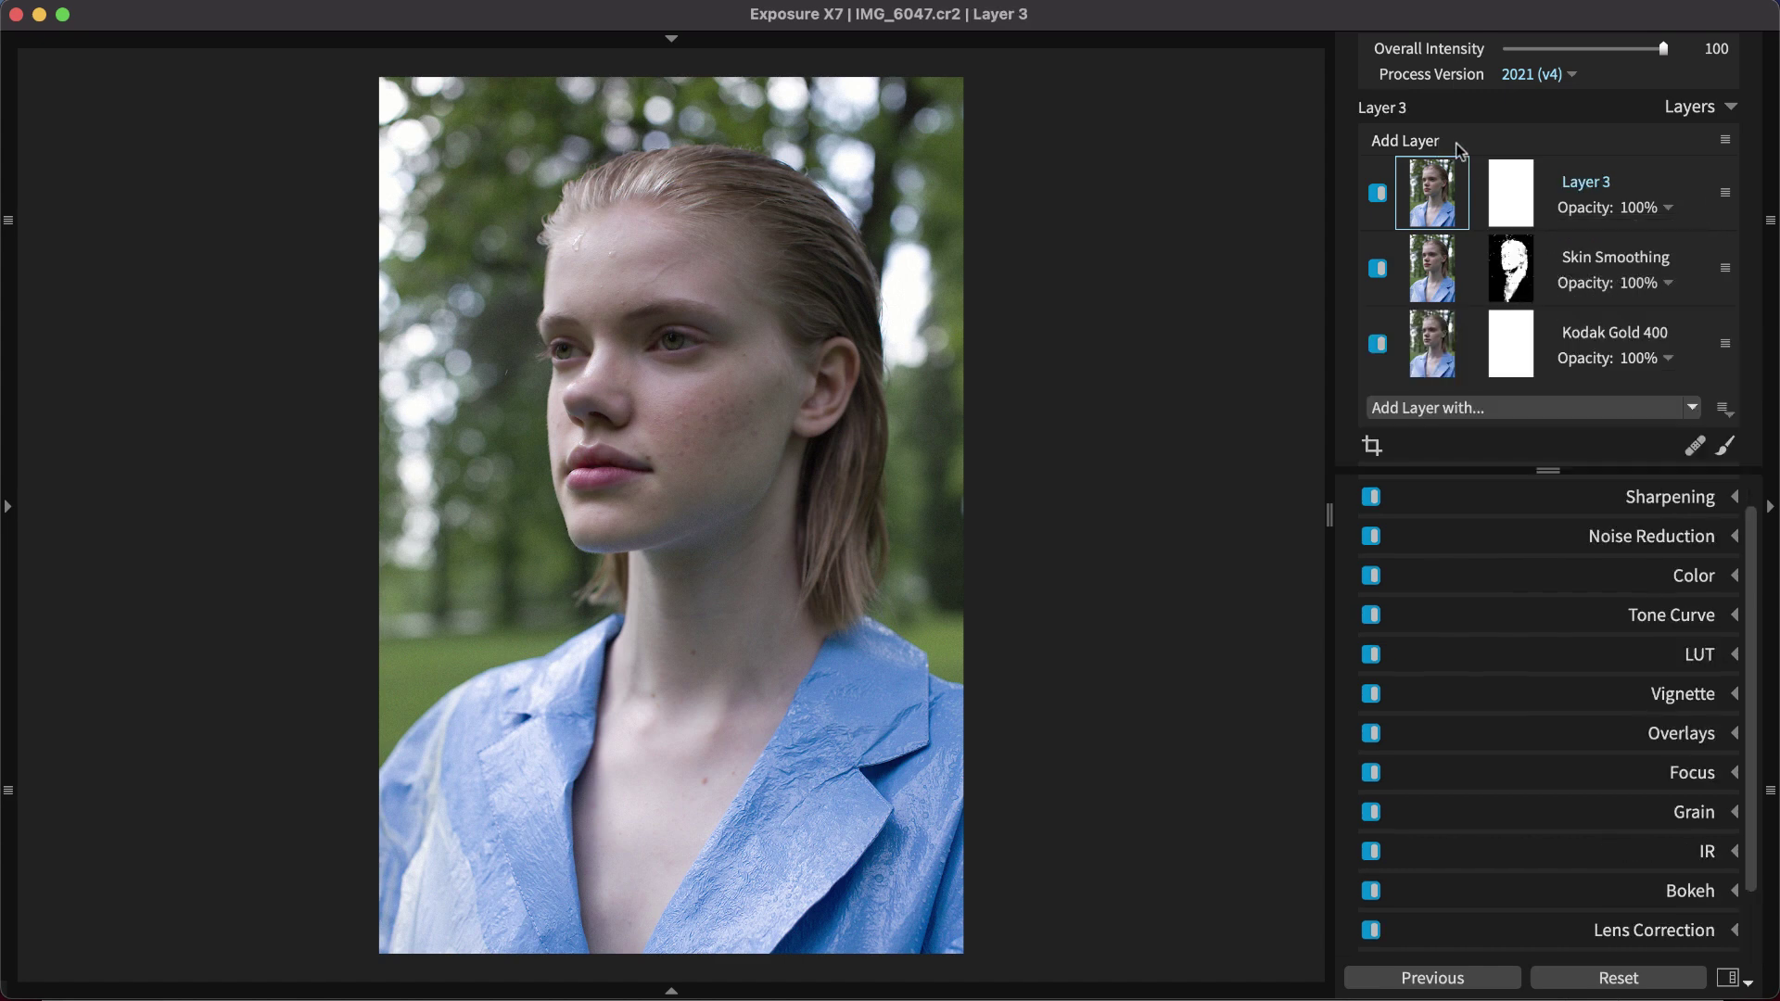
pyautogui.rightClick(1509, 190)
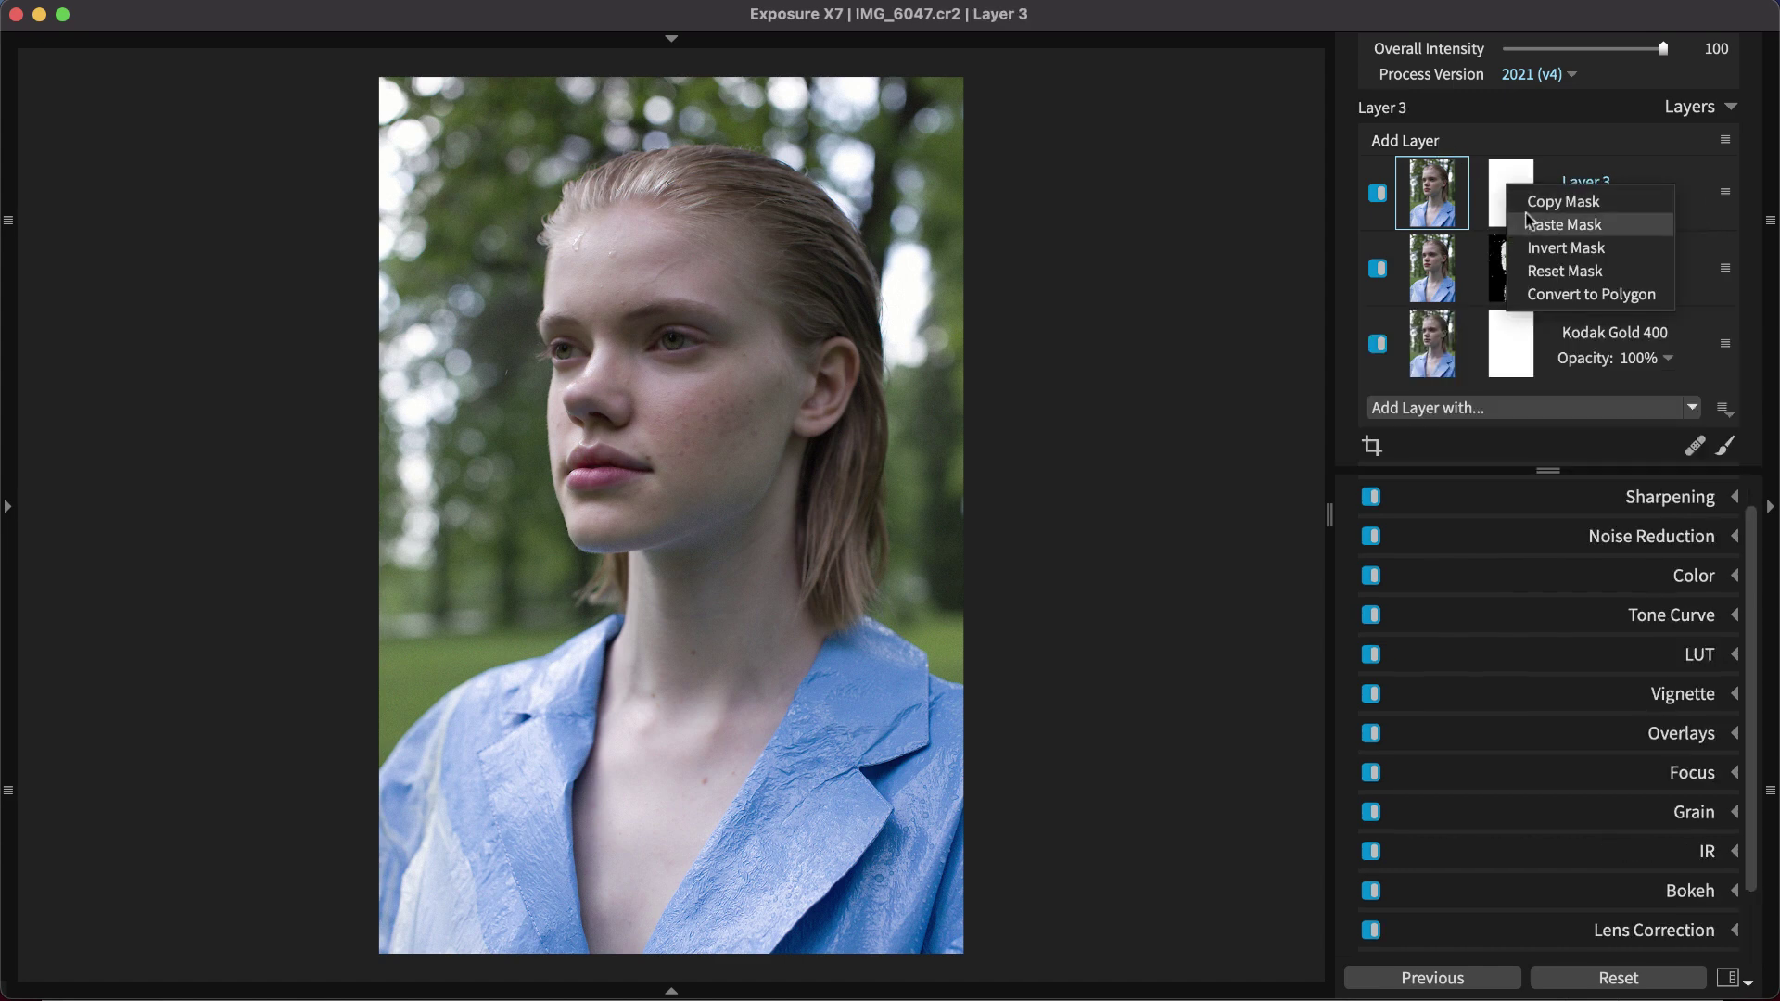
pyautogui.click(1528, 223)
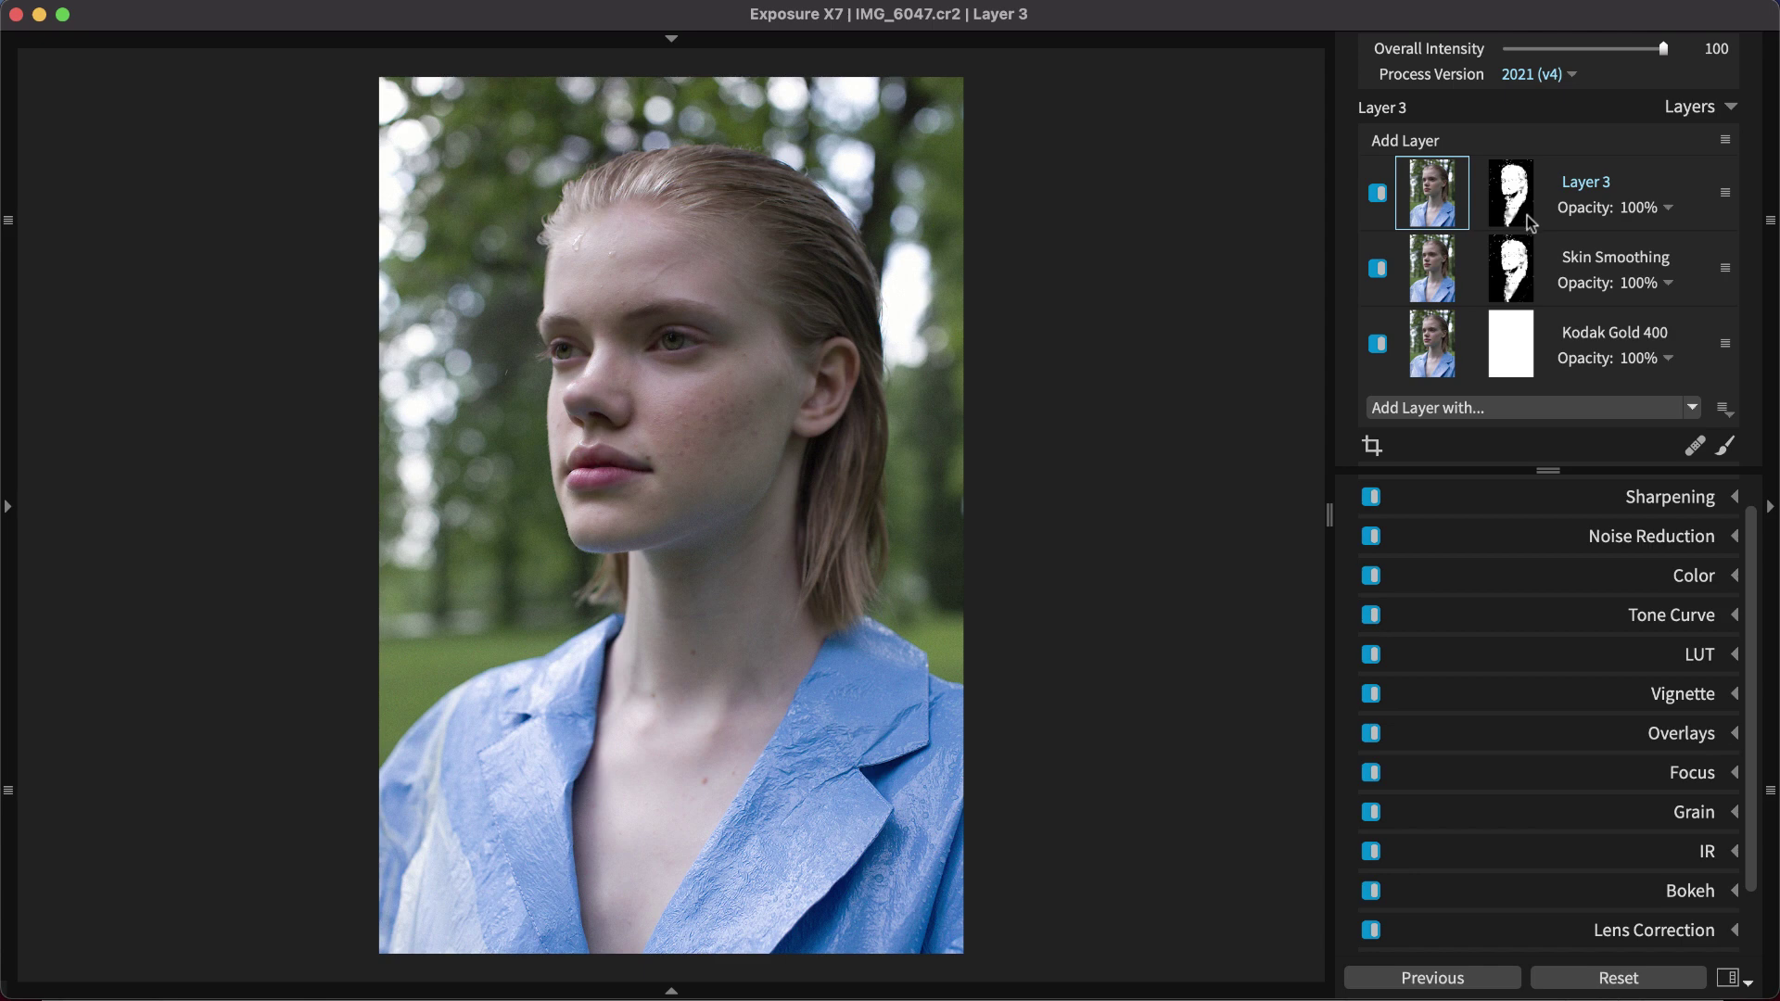
# Restrict Layer 3's mask to luminance 85.87–100 and preview the mask overlay to check coverage.
pyautogui.click(1725, 449)
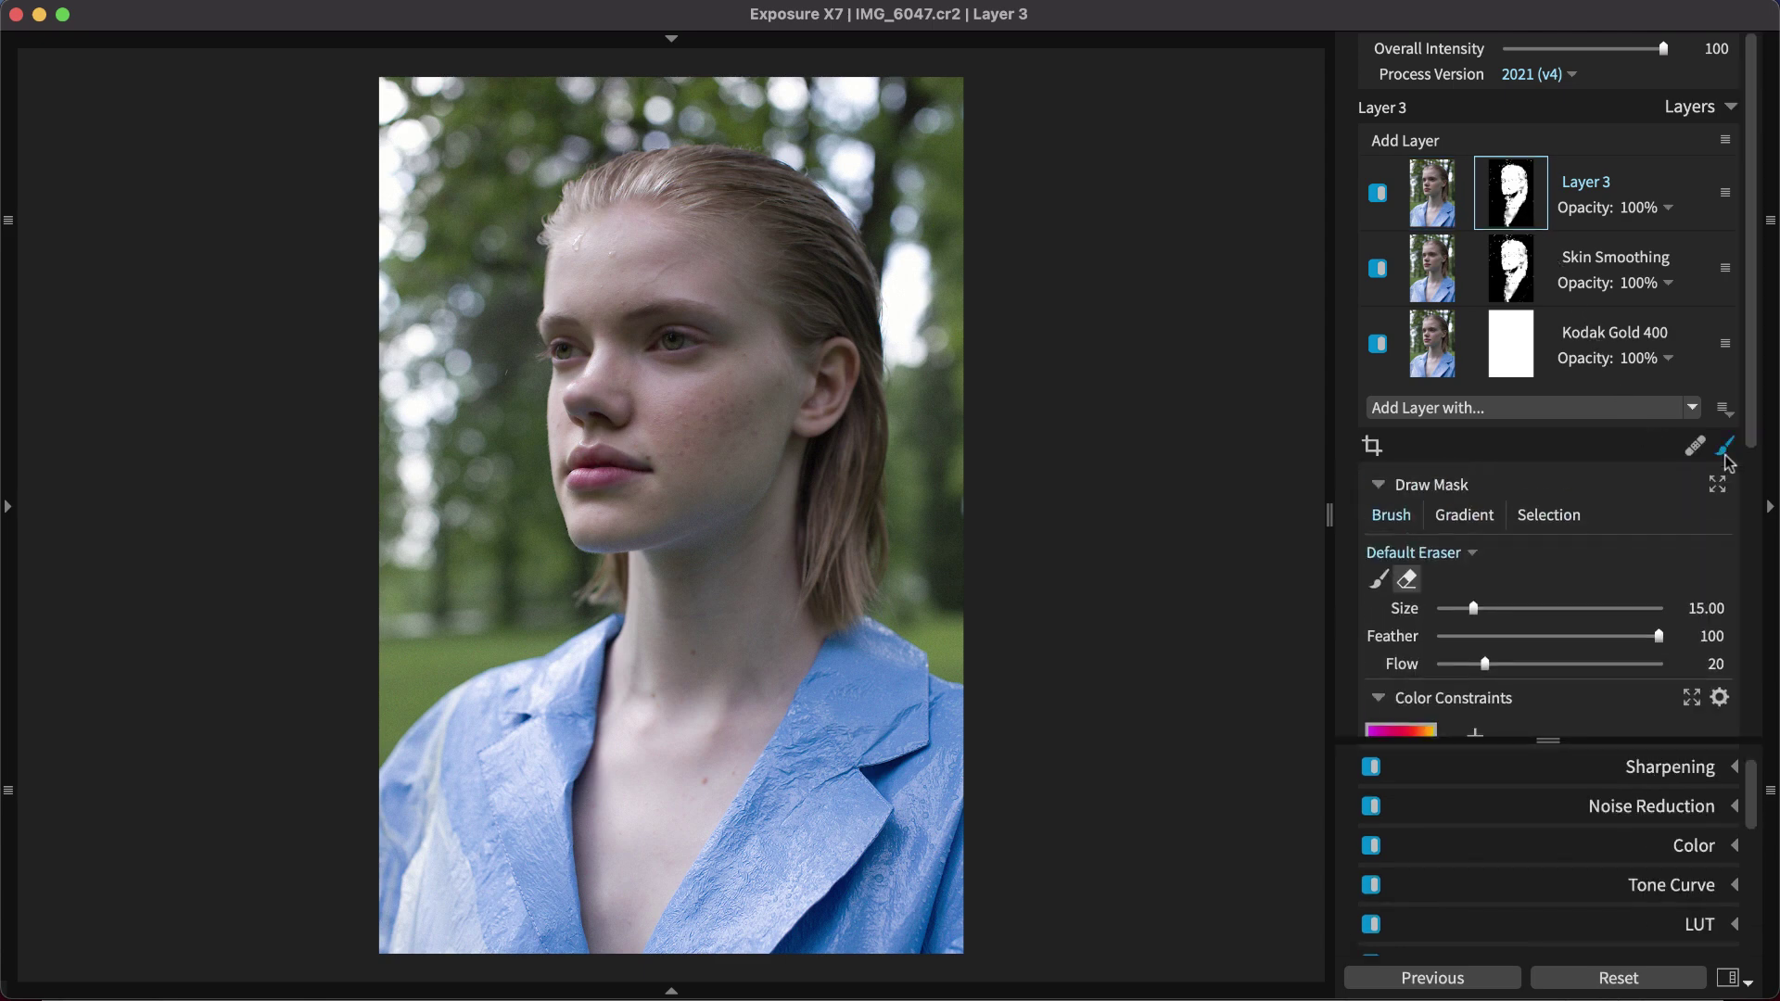
pyautogui.scroll(-10, 1677, 473)
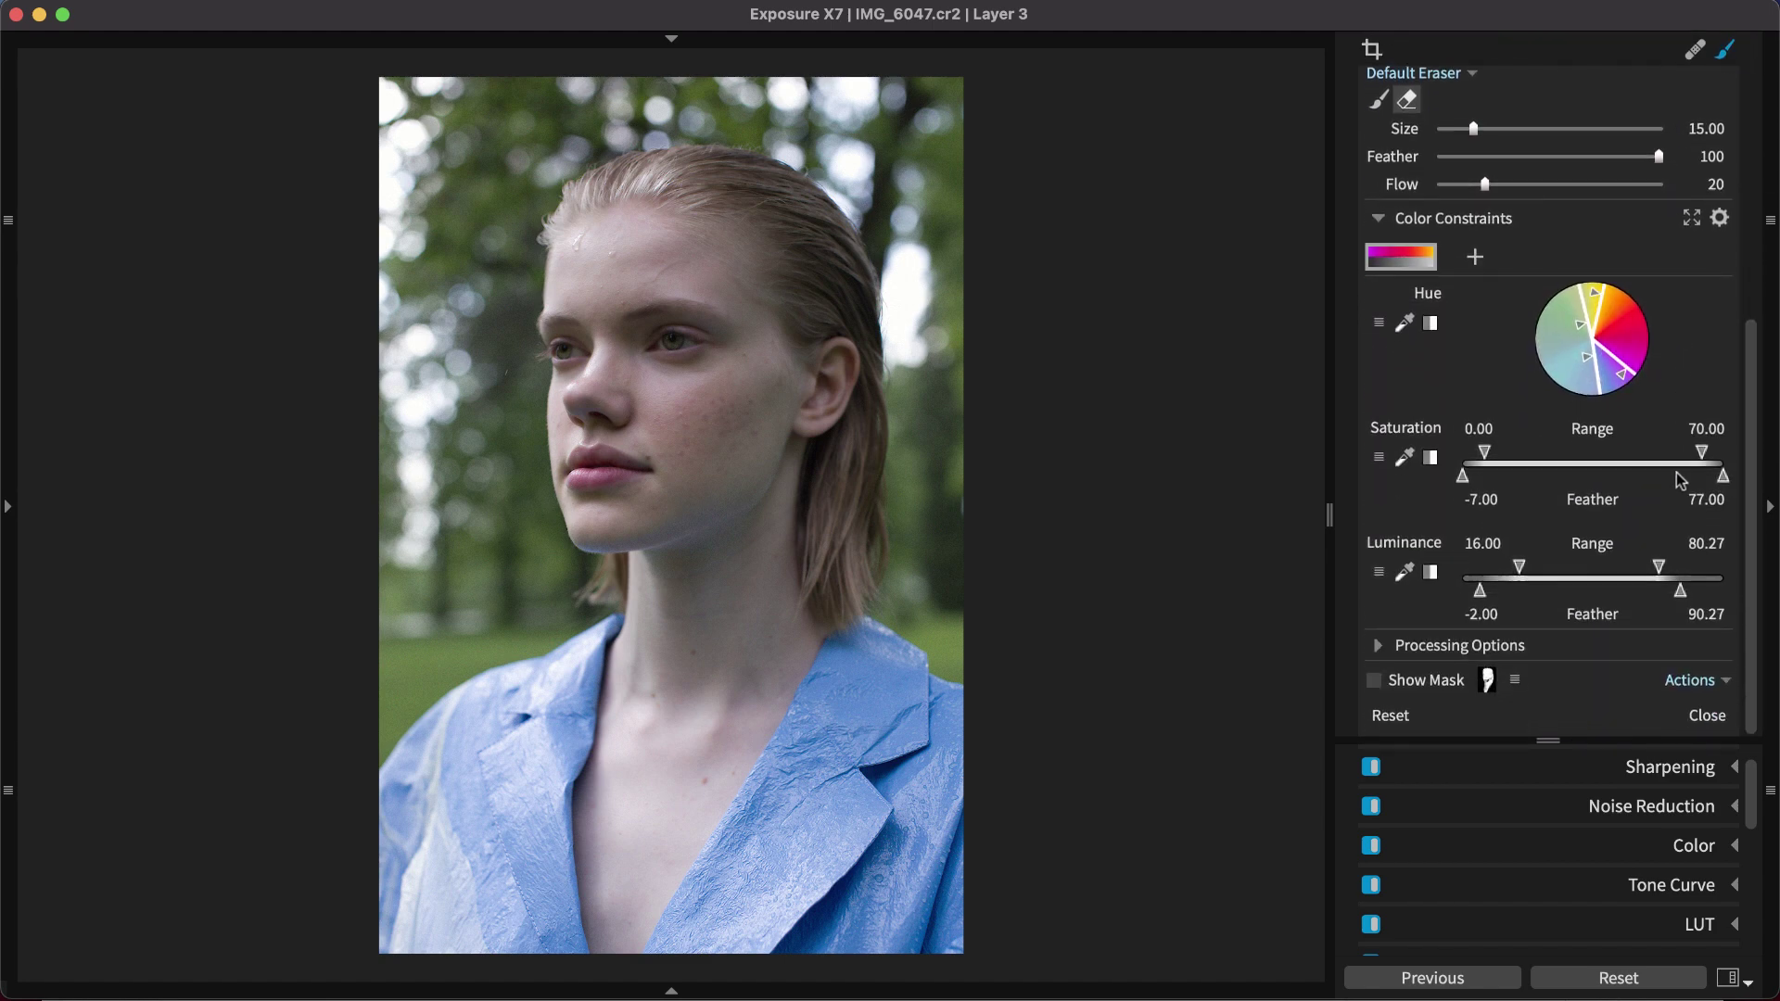
pyautogui.scroll(3, 1681, 480)
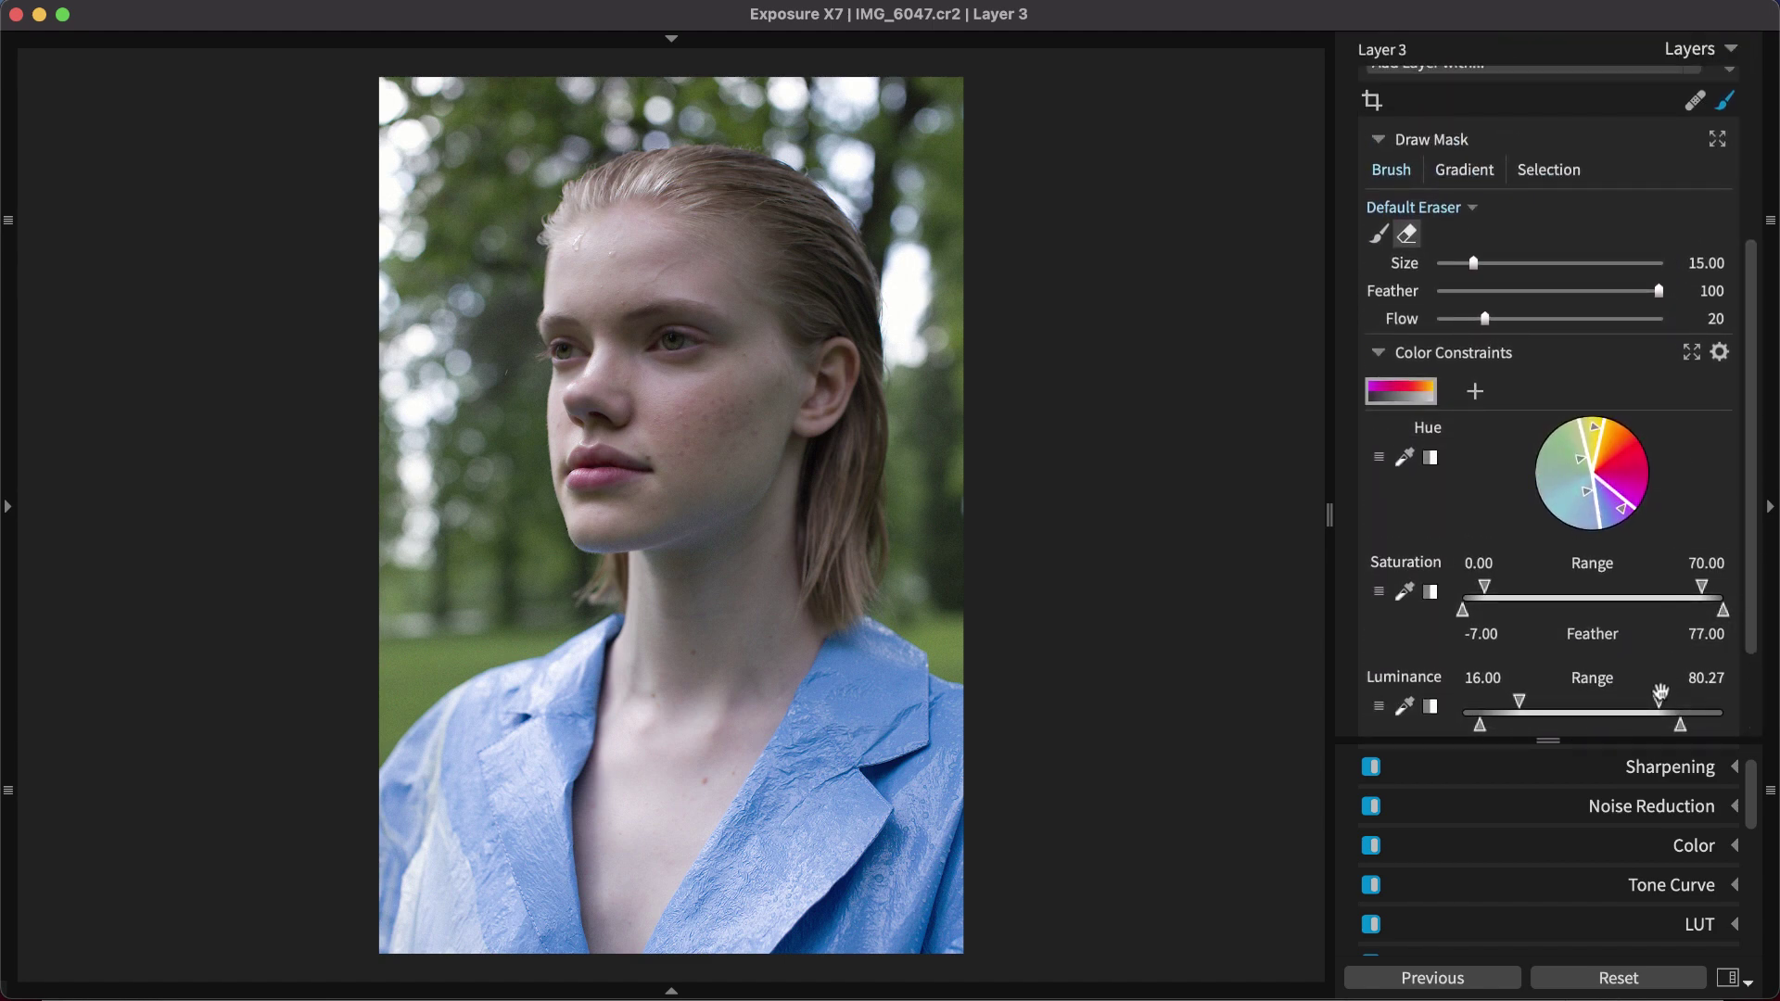
pyautogui.moveTo(1661, 695); pyautogui.dragTo(1732, 696)
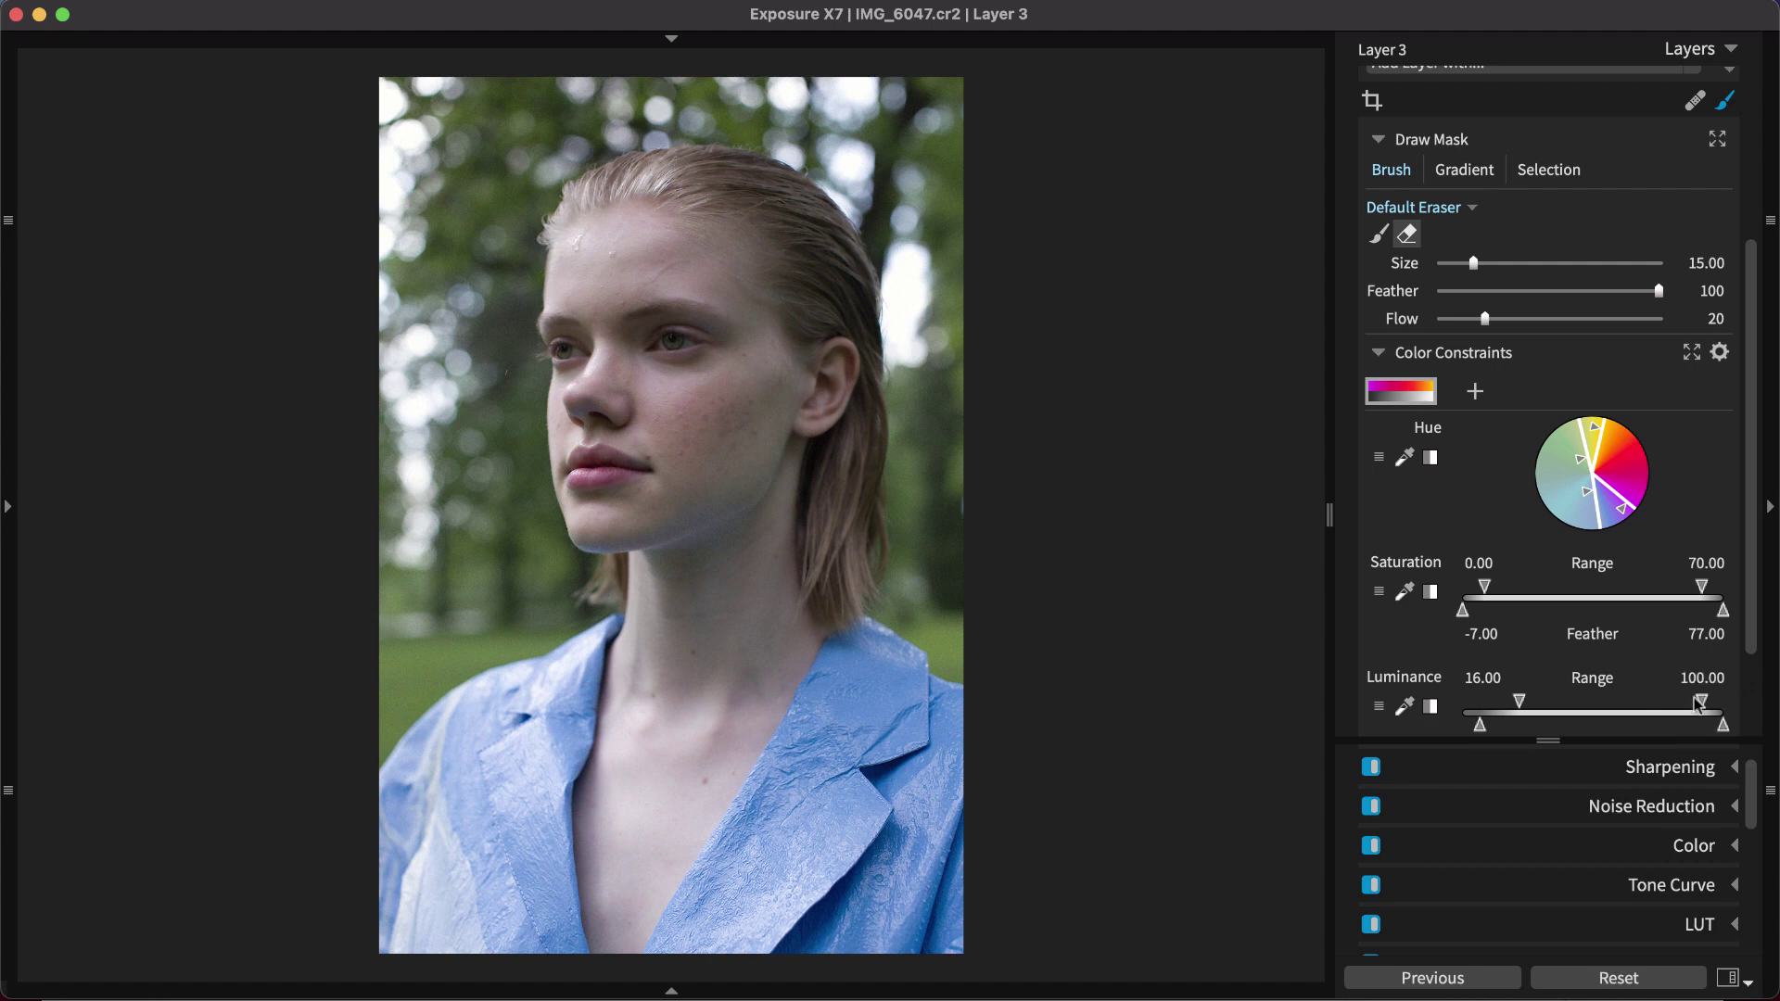
pyautogui.moveTo(1525, 695); pyautogui.dragTo(1669, 697)
pyautogui.scroll(-3, 1641, 570)
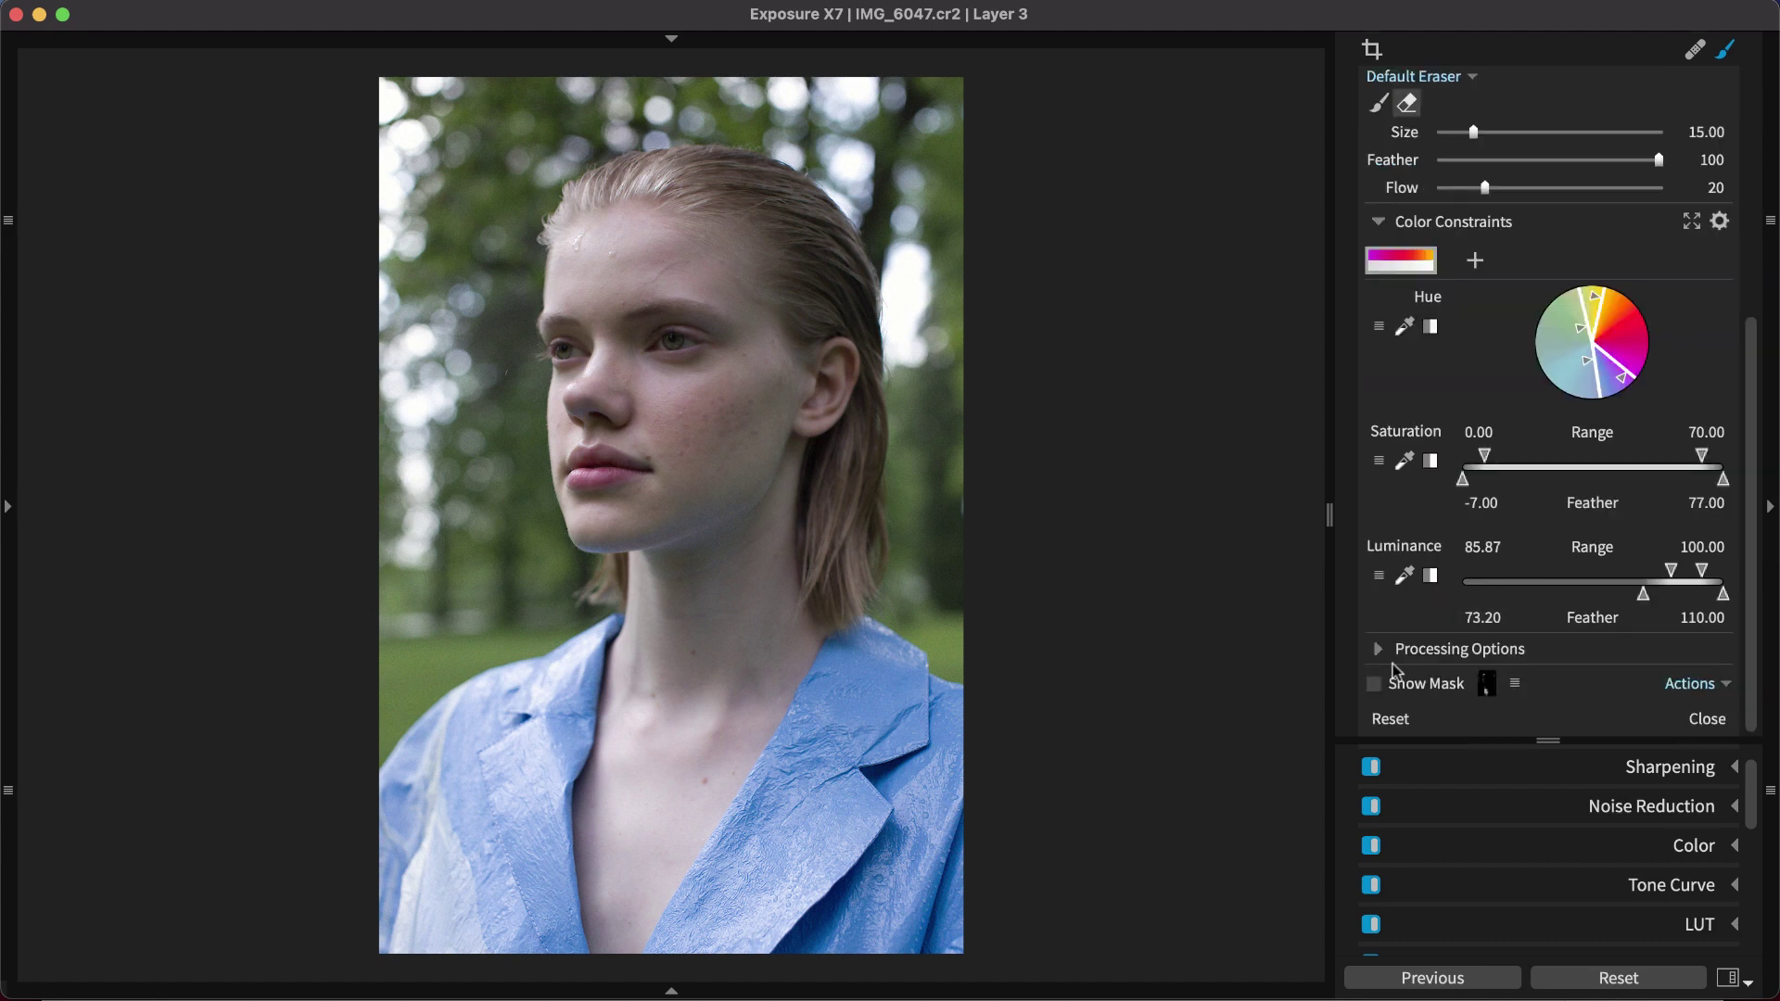
pyautogui.click(1375, 684)
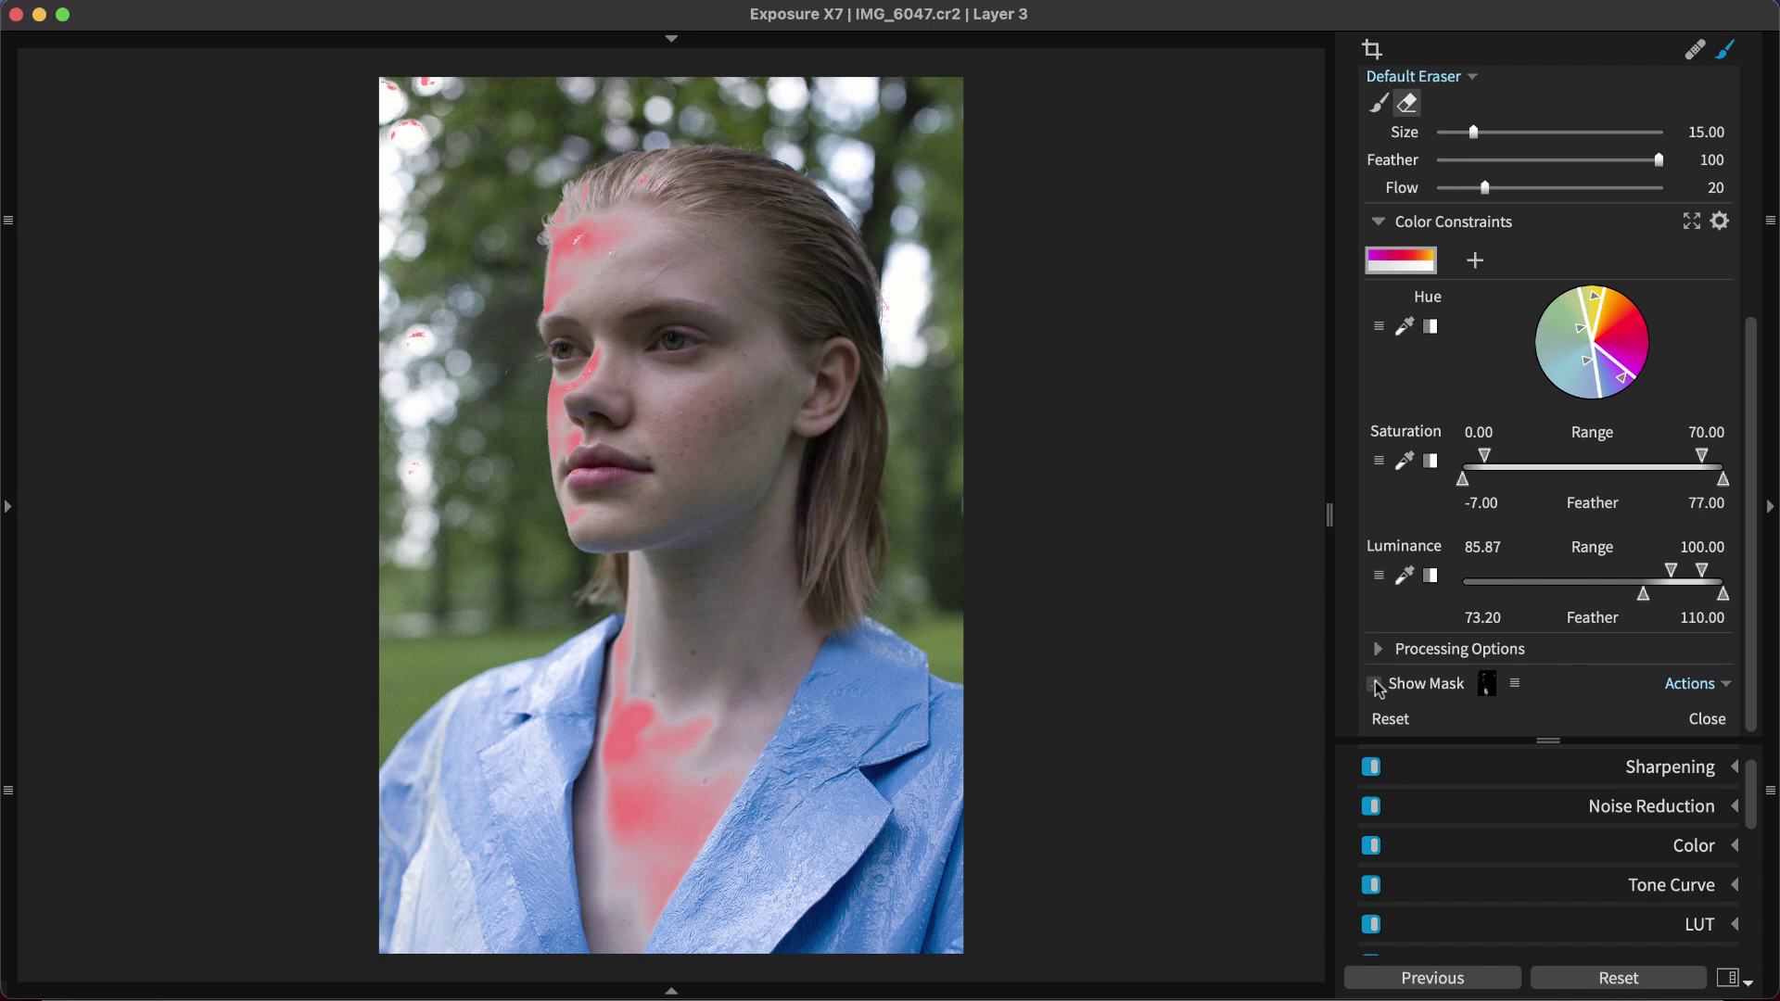
pyautogui.click(1707, 718)
pyautogui.scroll(1, 1558, 596)
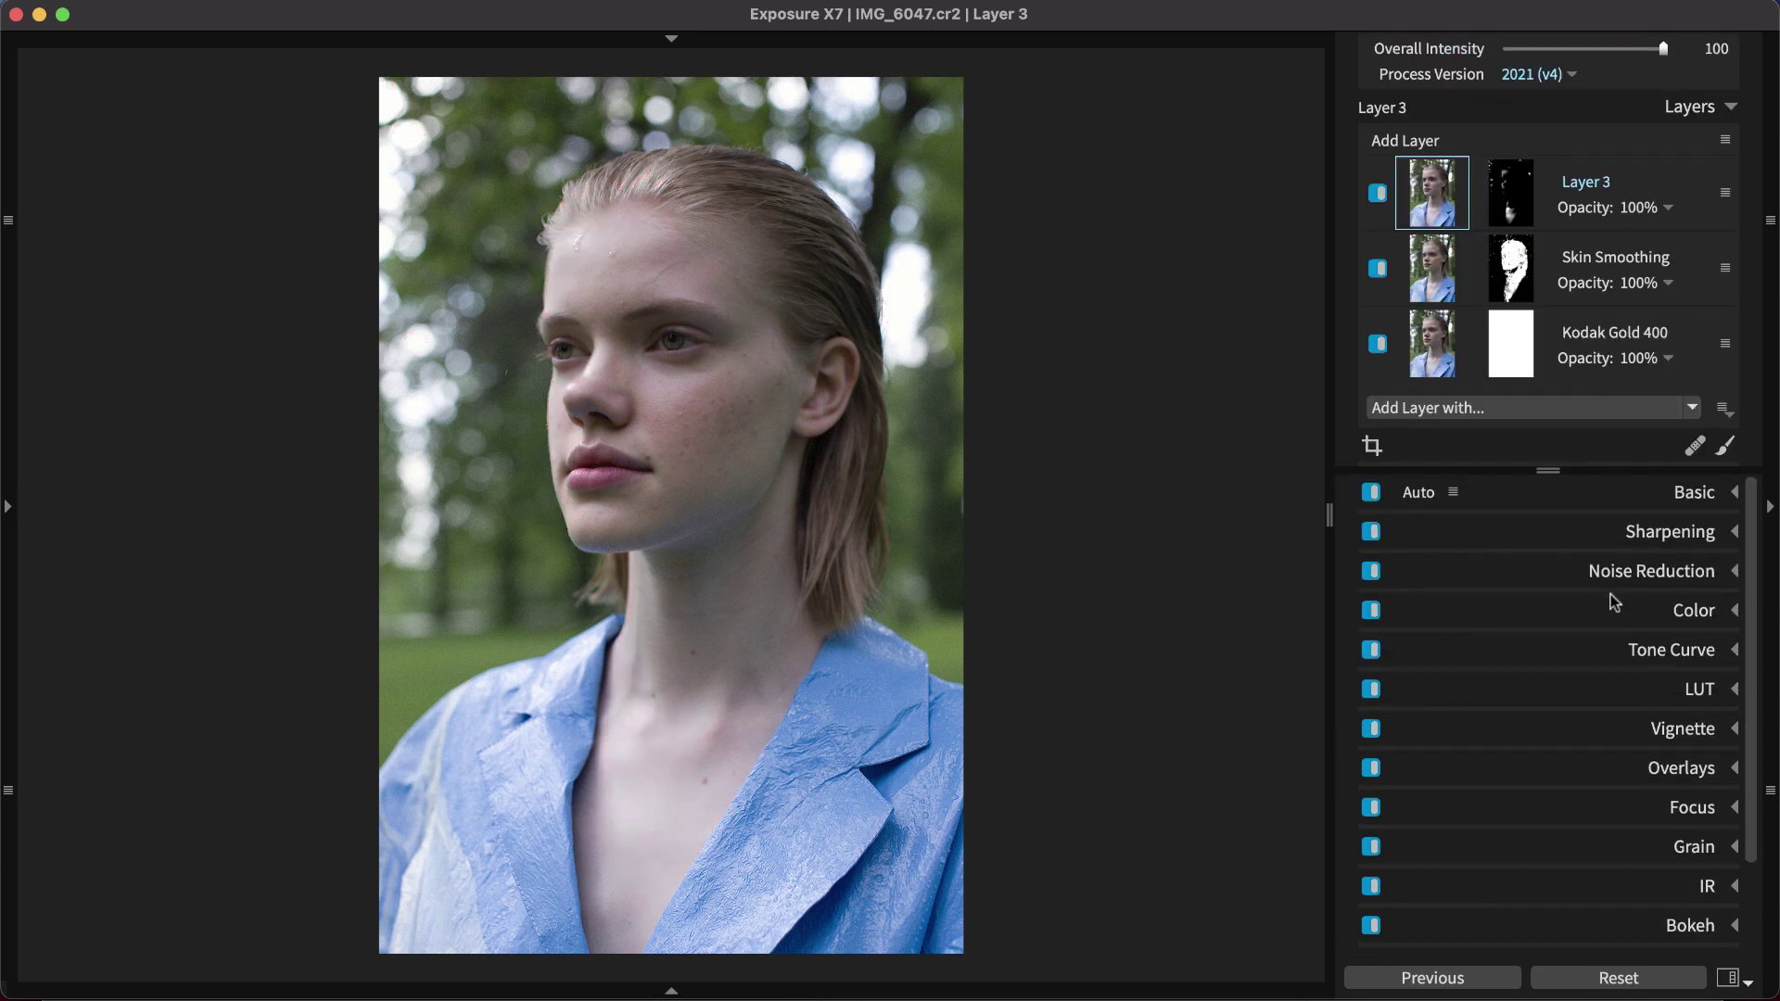
# Pull Layer 3's Highlights down to -11.80 and lower Whites, zooming in on the face to judge.
pyautogui.click(1688, 496)
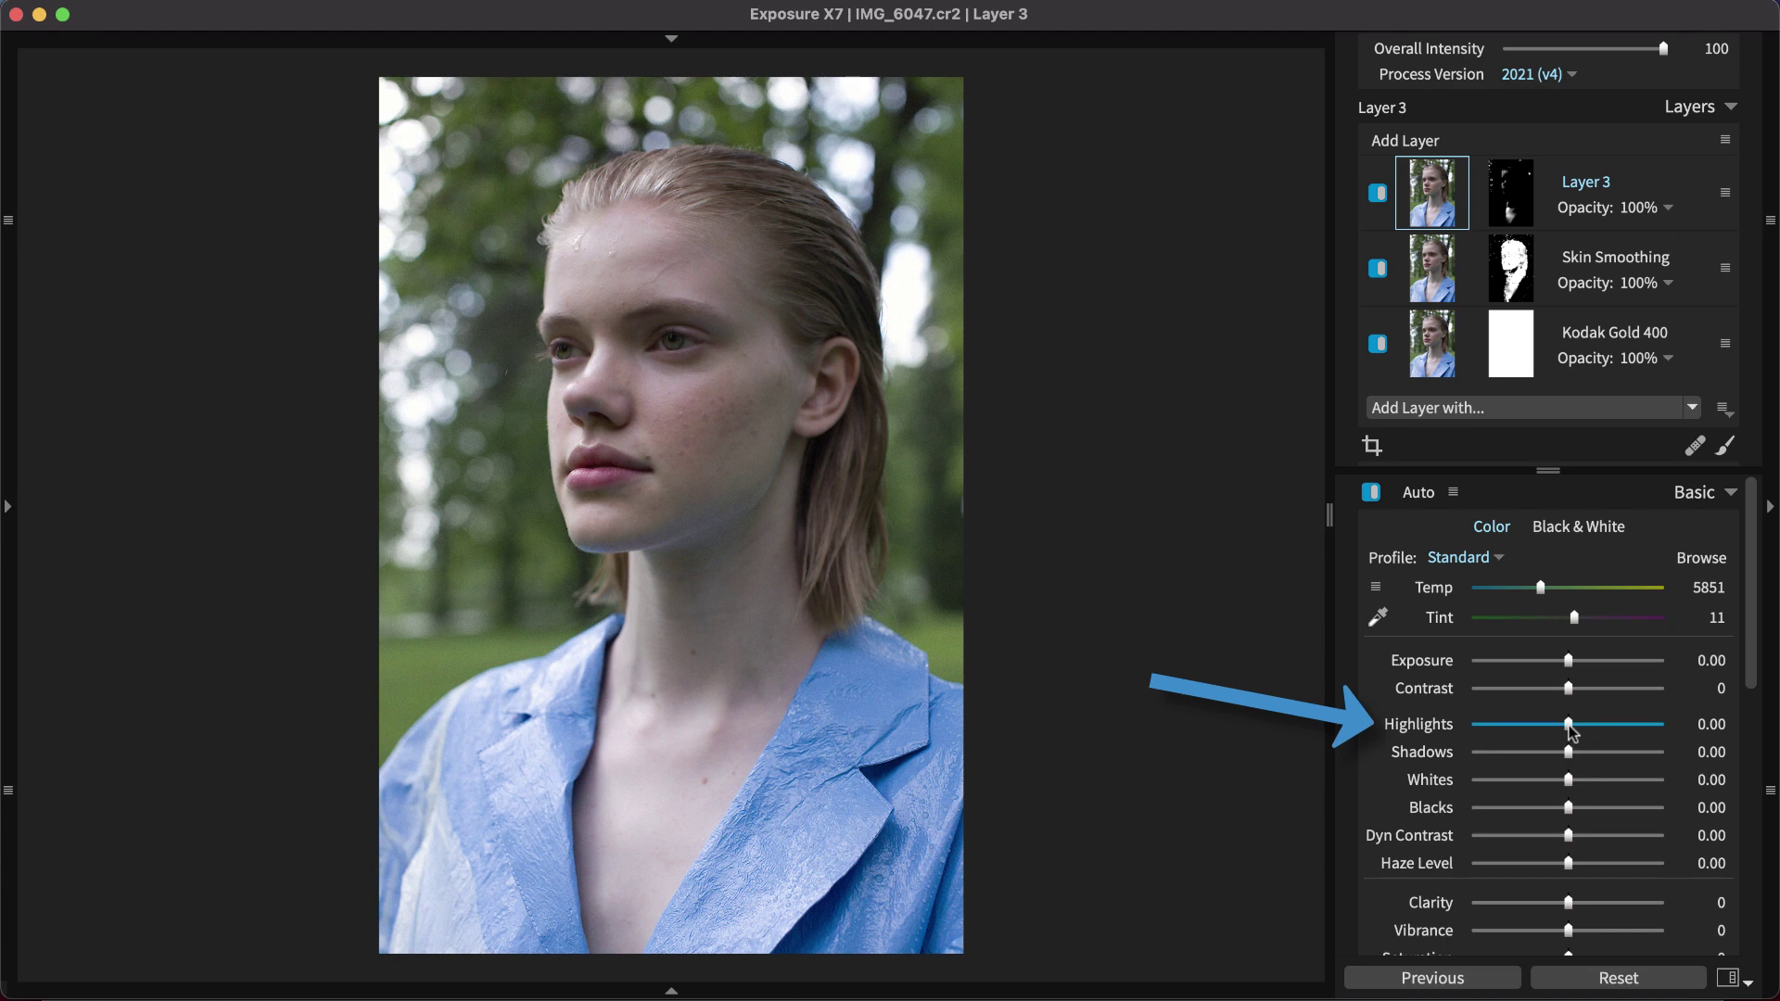
pyautogui.moveTo(1569, 729); pyautogui.dragTo(1534, 730)
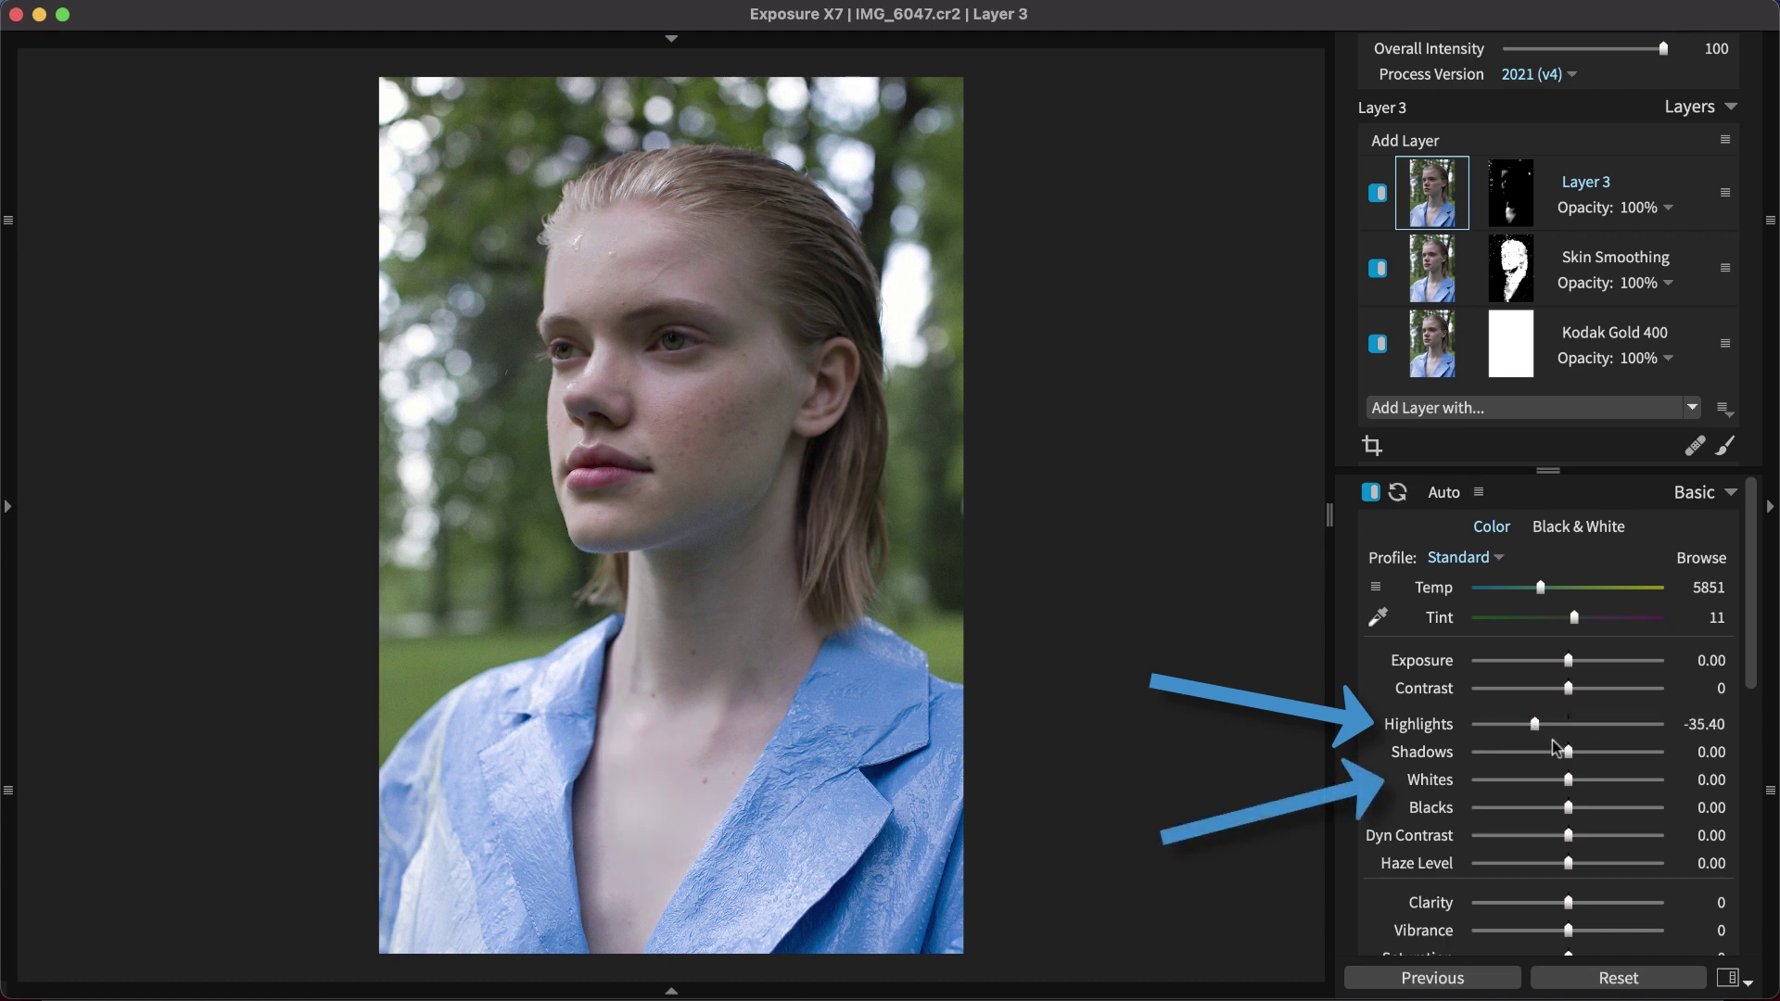
pyautogui.moveTo(1568, 785); pyautogui.dragTo(1560, 784)
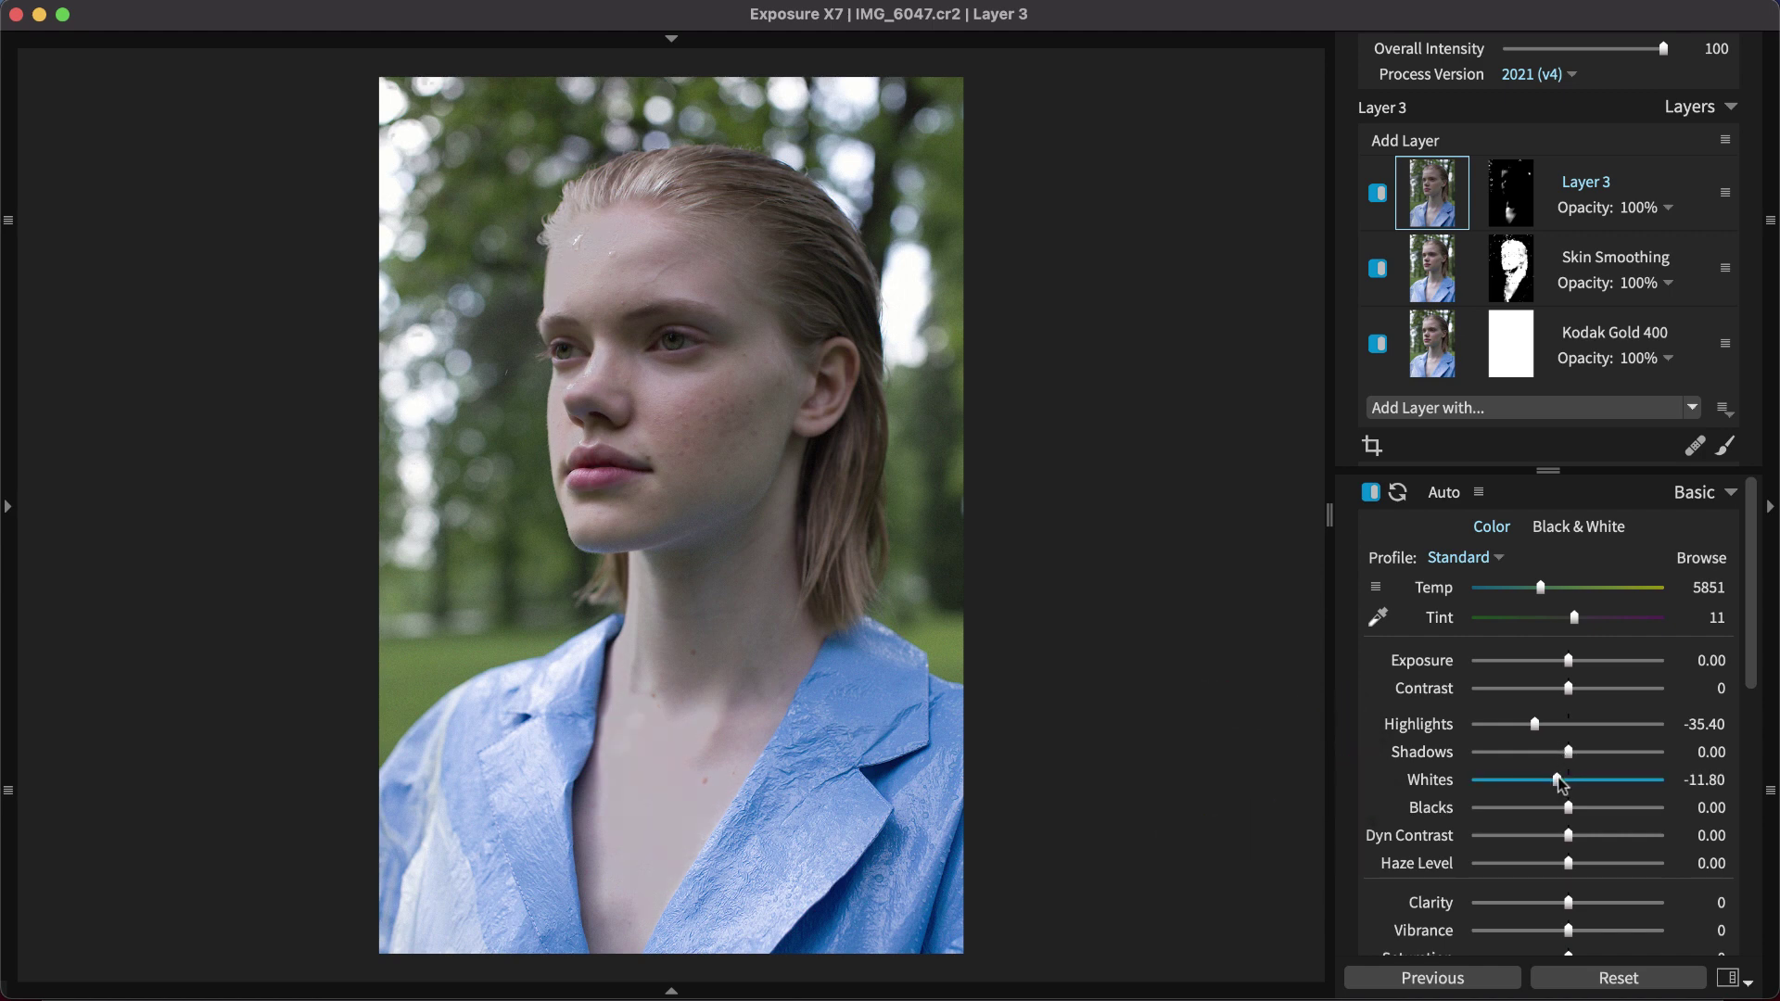
pyautogui.click(748, 423)
pyautogui.moveTo(748, 422); pyautogui.dragTo(1017, 588)
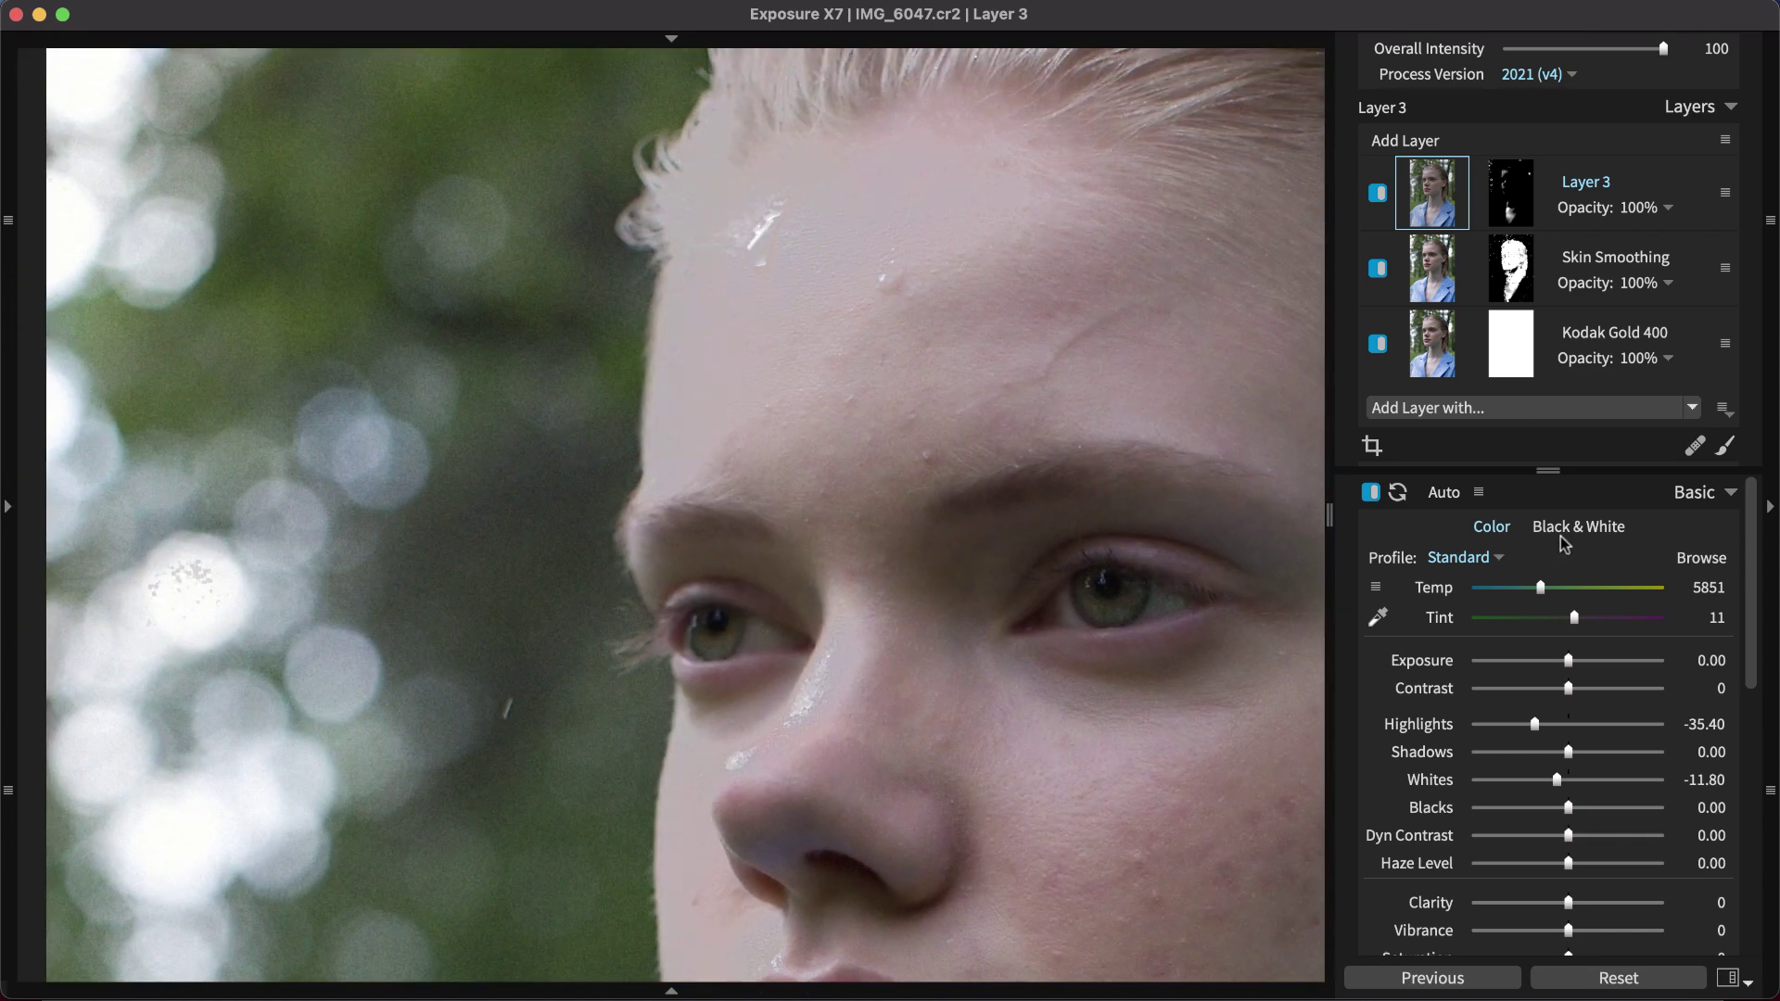
pyautogui.moveTo(1547, 725); pyautogui.dragTo(1556, 730)
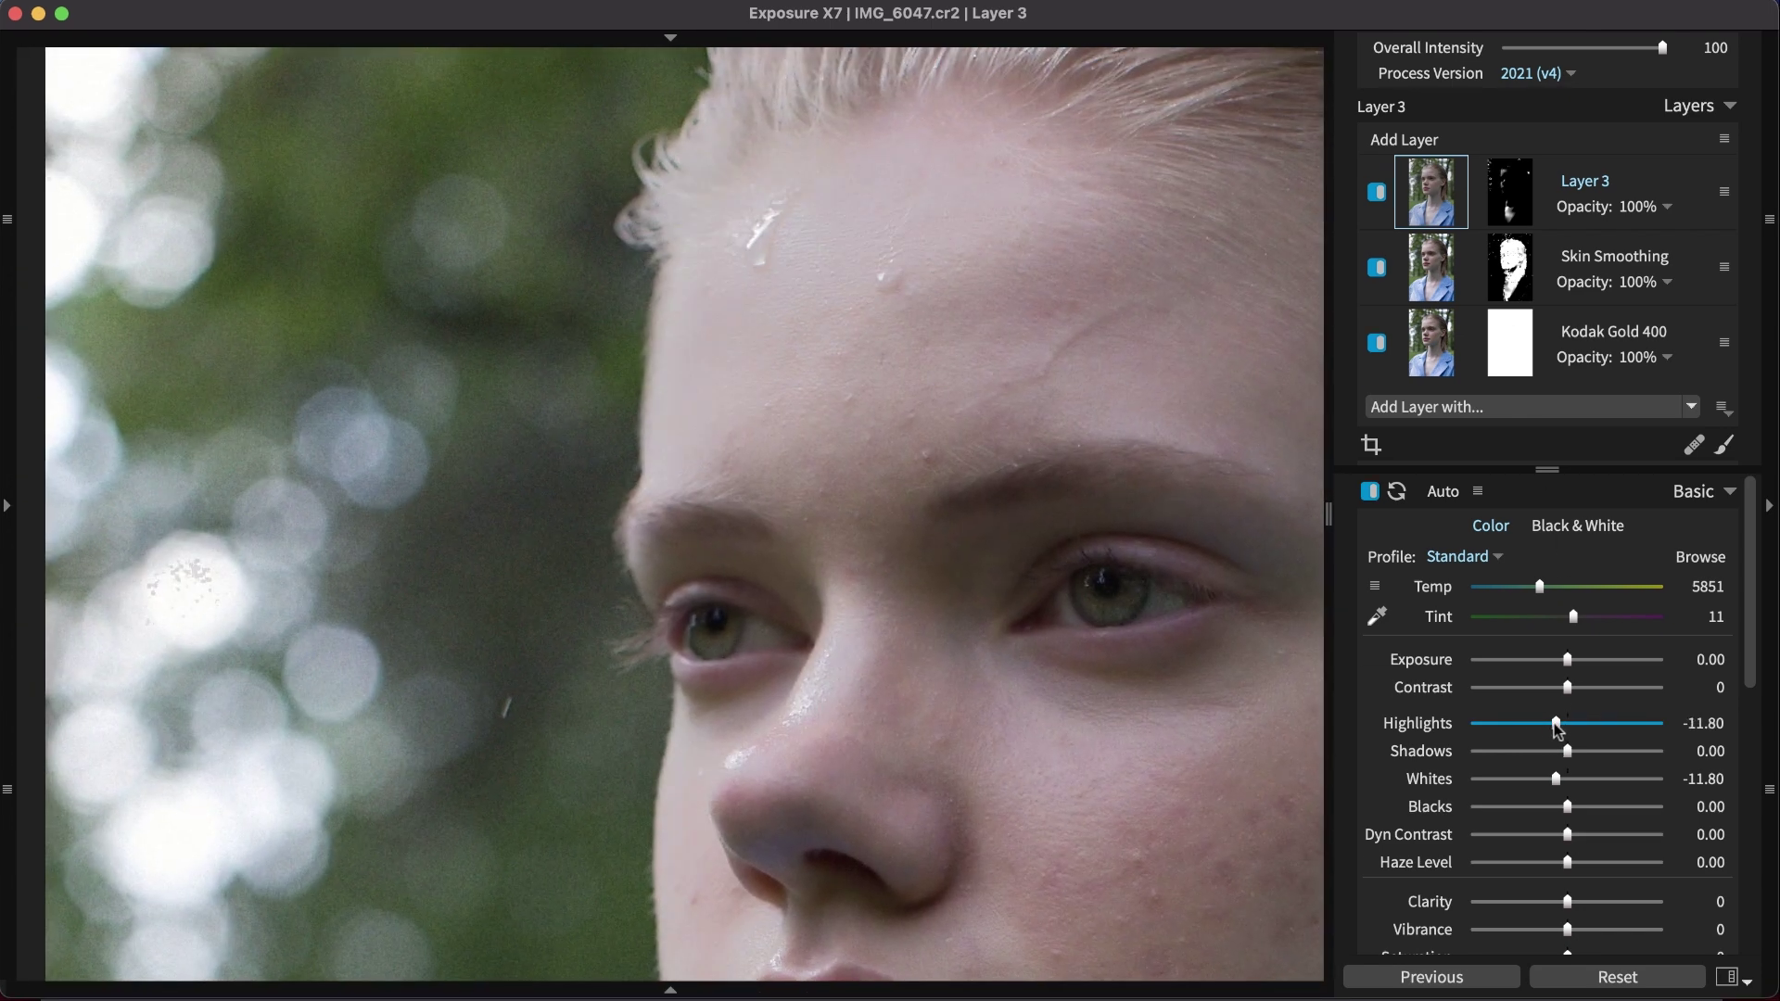
# Set Layer 3's Whites to -4.35, toggling the layer off and on to compare.
pyautogui.click(1377, 193)
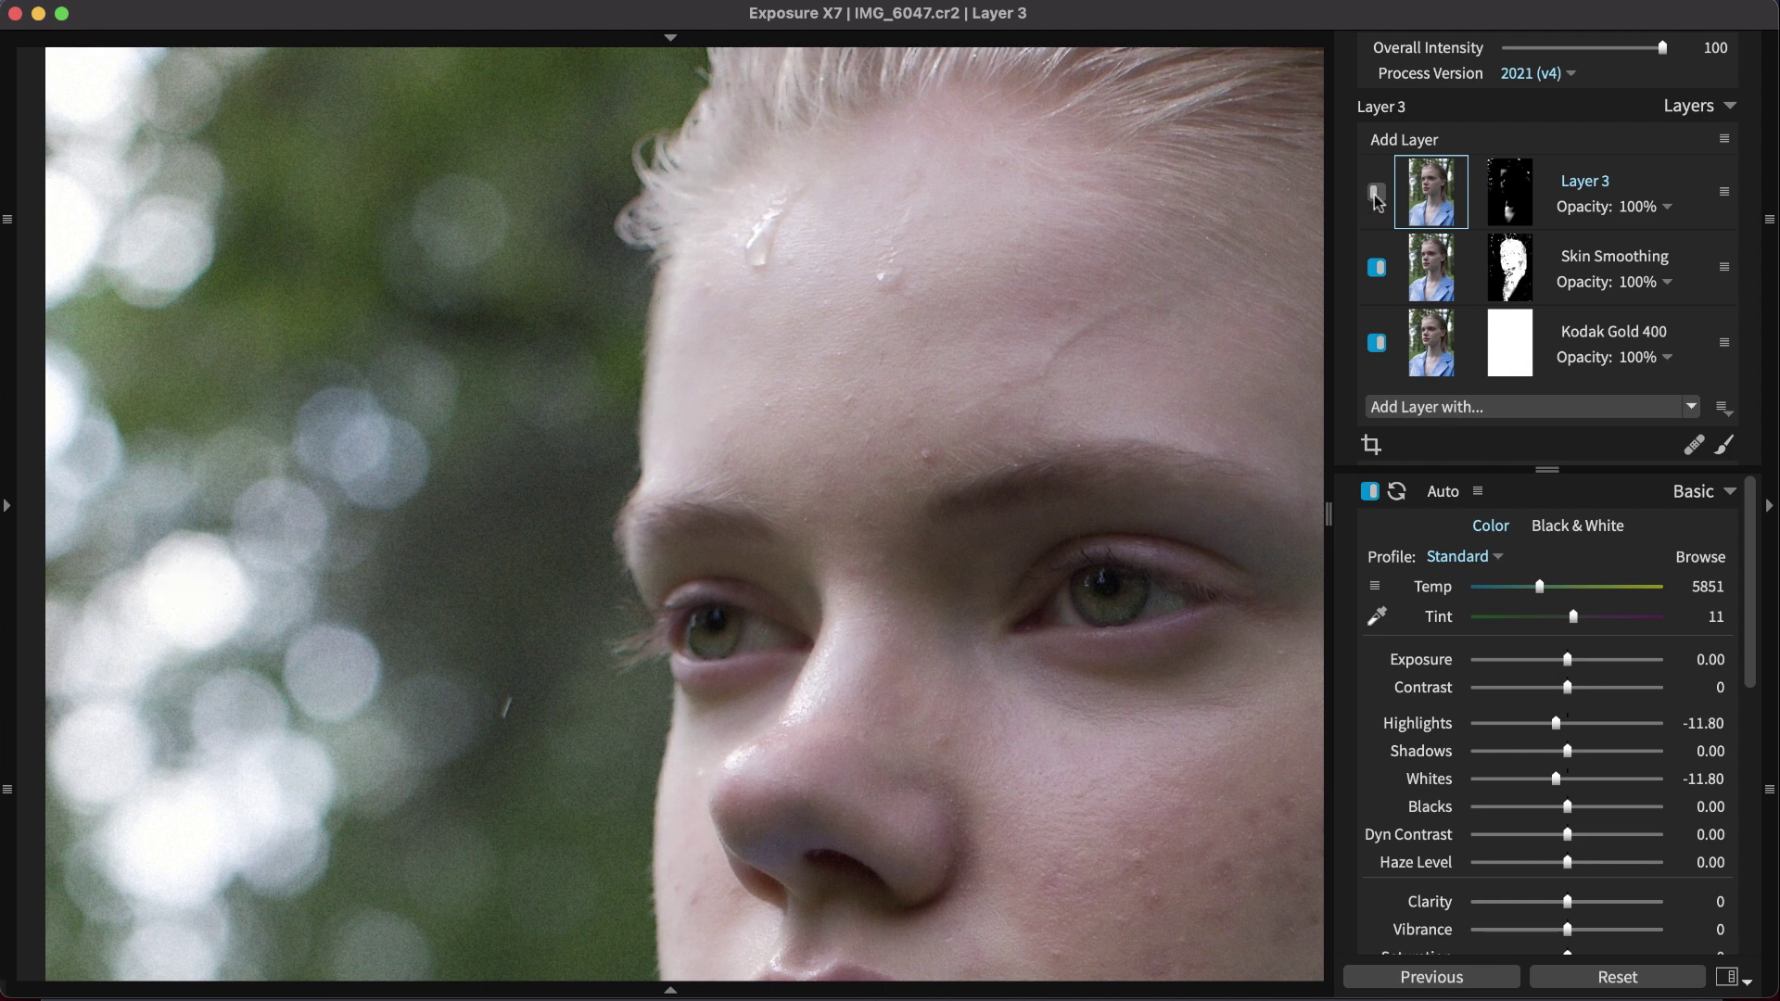
pyautogui.click(1377, 193)
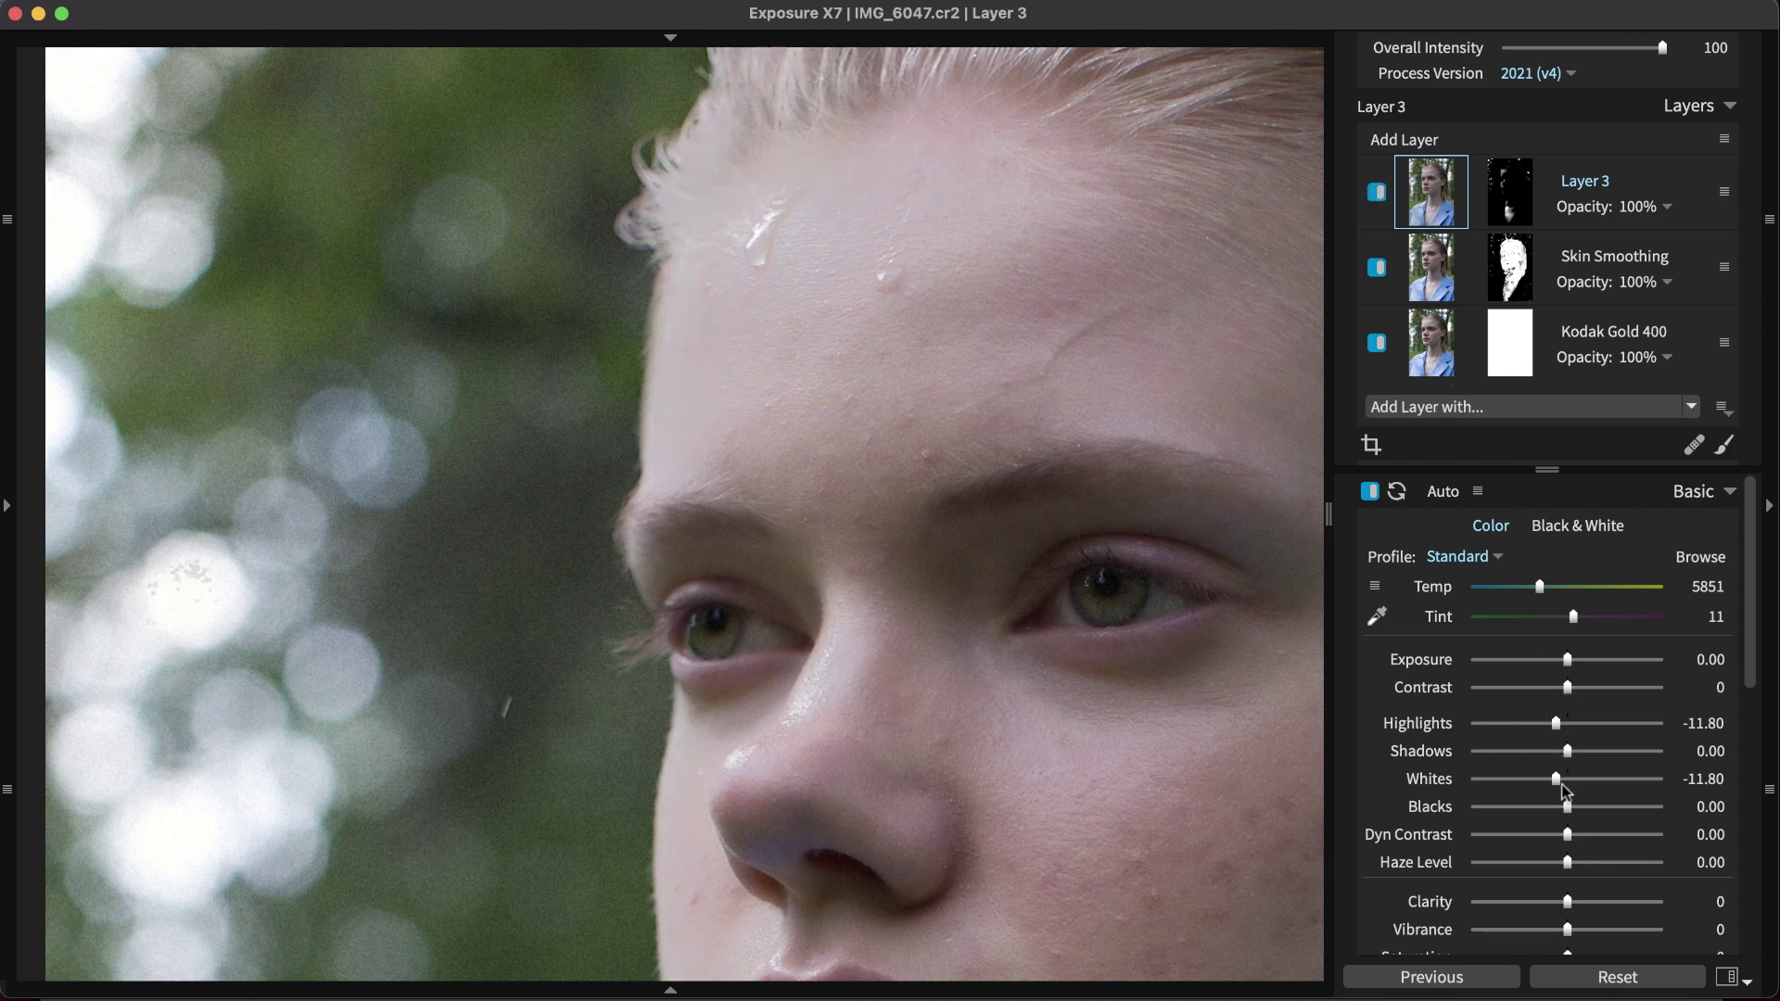
pyautogui.moveTo(1561, 785); pyautogui.dragTo(1567, 785)
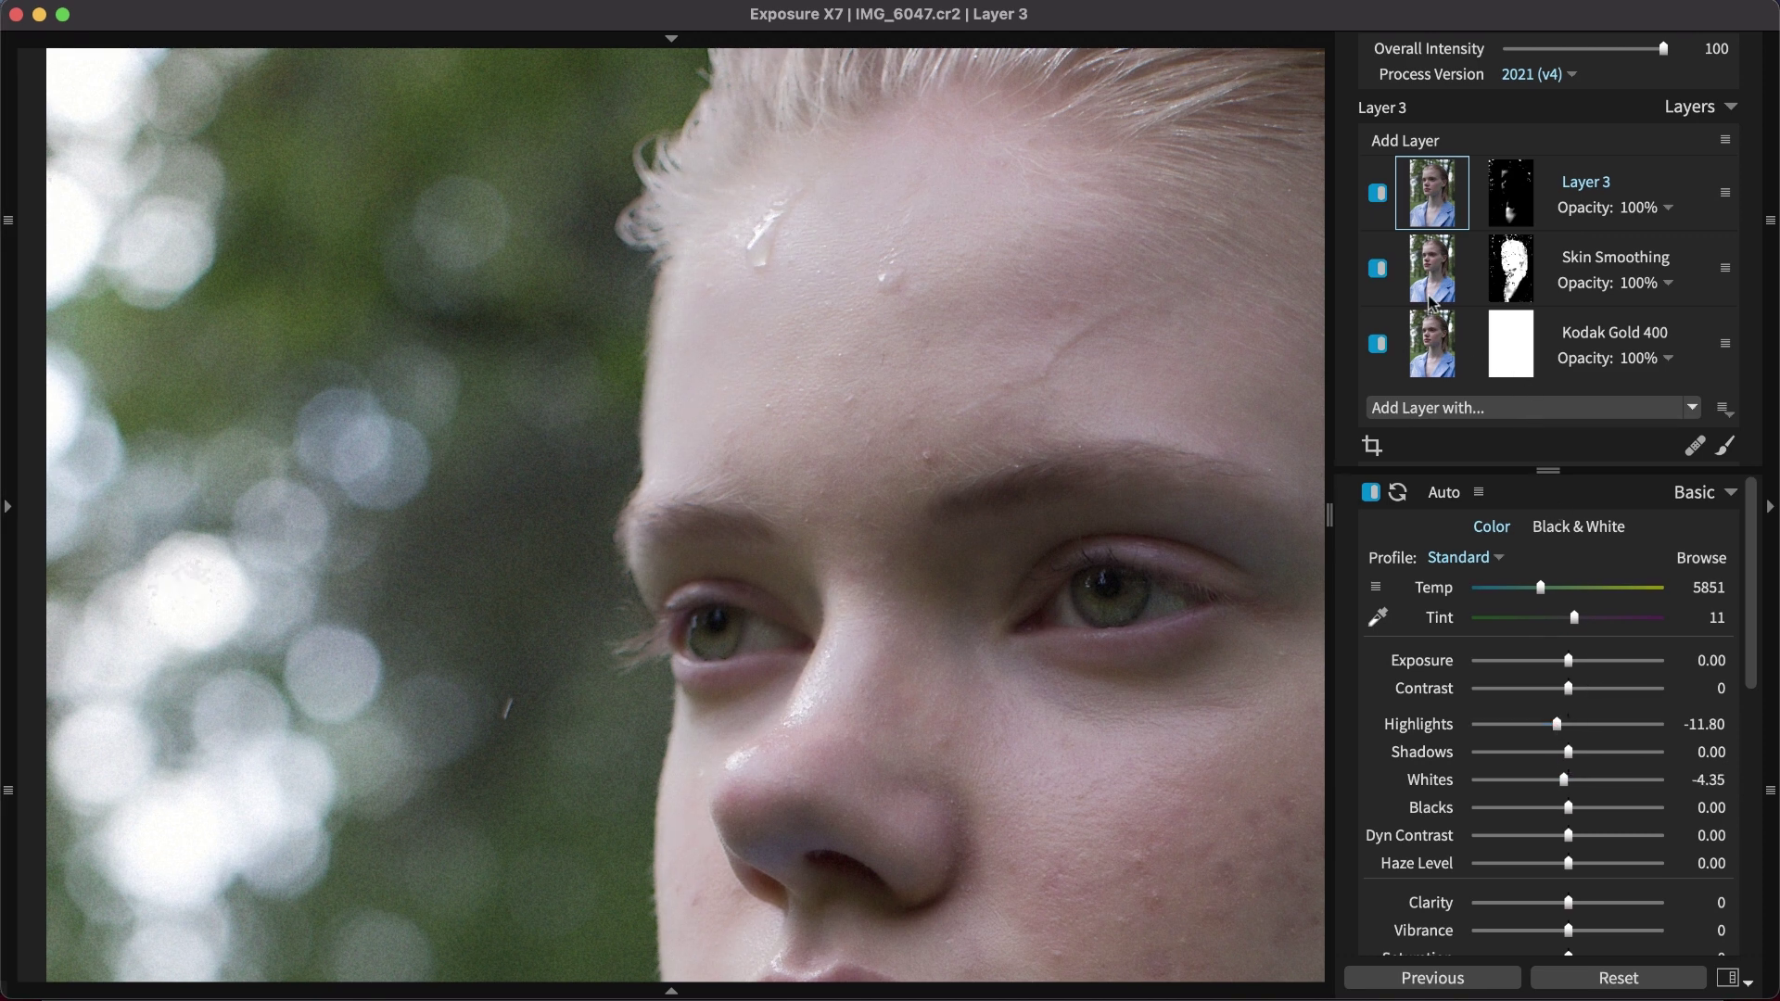
pyautogui.click(1379, 193)
pyautogui.click(1378, 193)
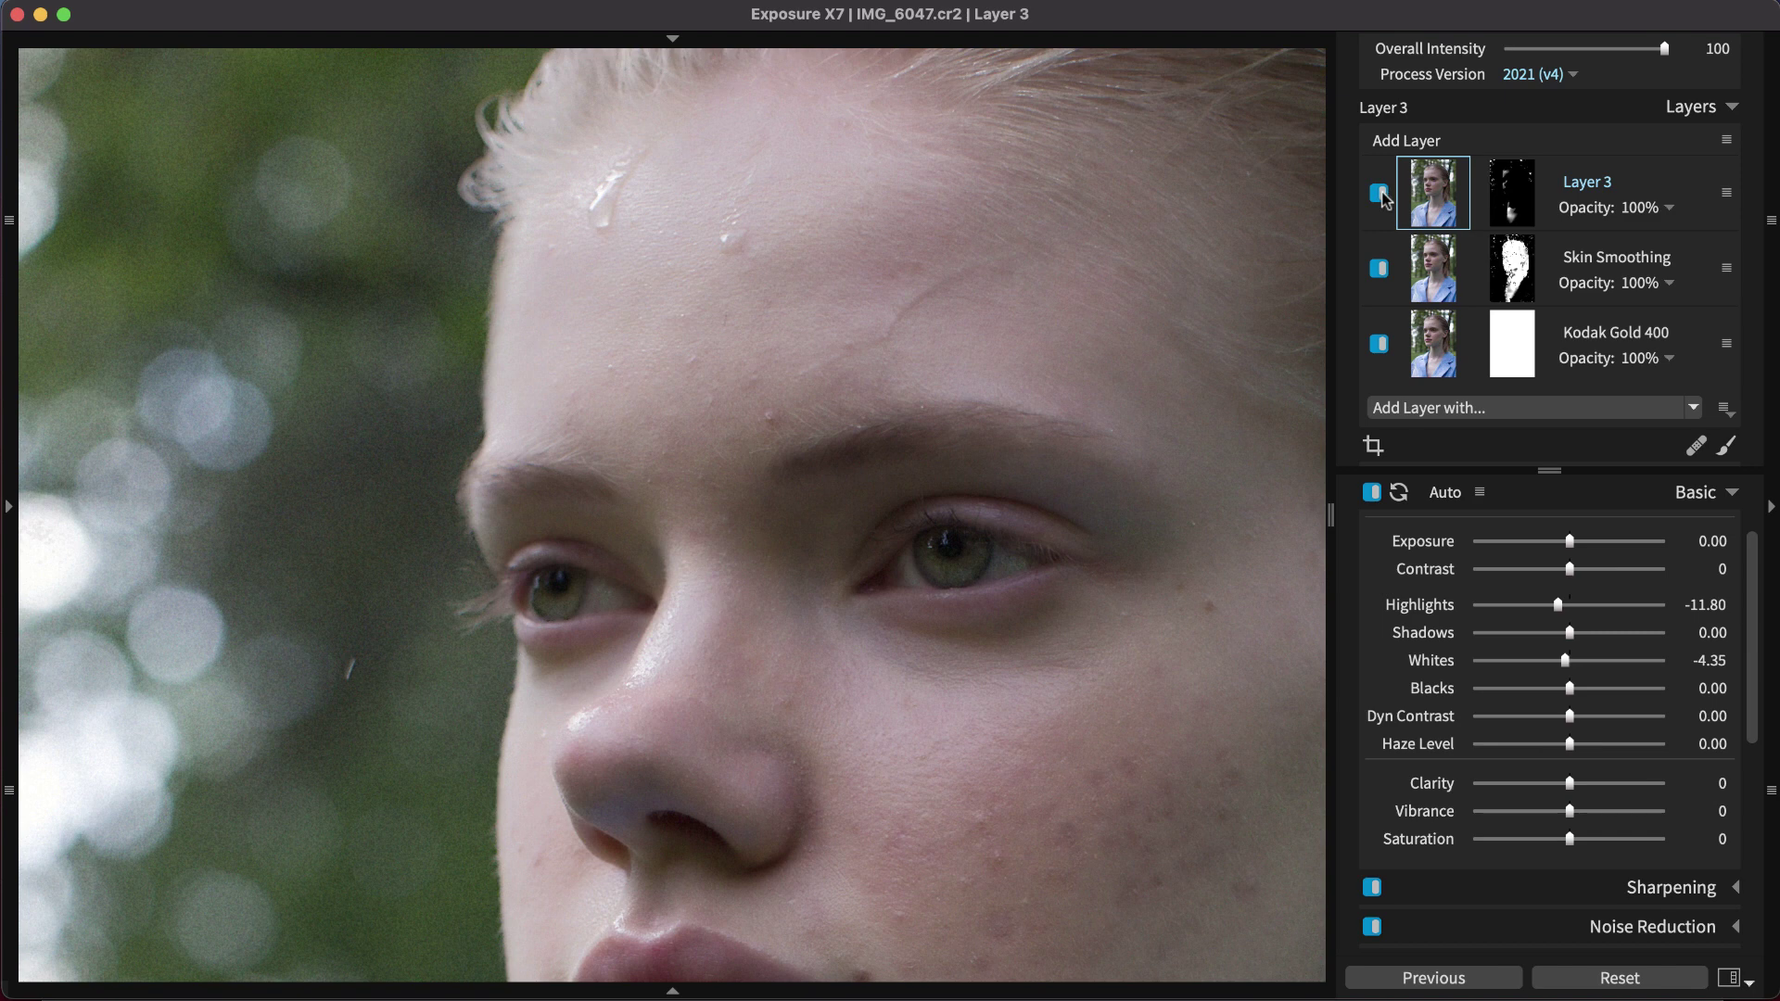
# In Layer 3's Color panel, keep the filter preset Off and raise Color Filter Density to 9.
pyautogui.click(1518, 497)
pyautogui.click(1647, 497)
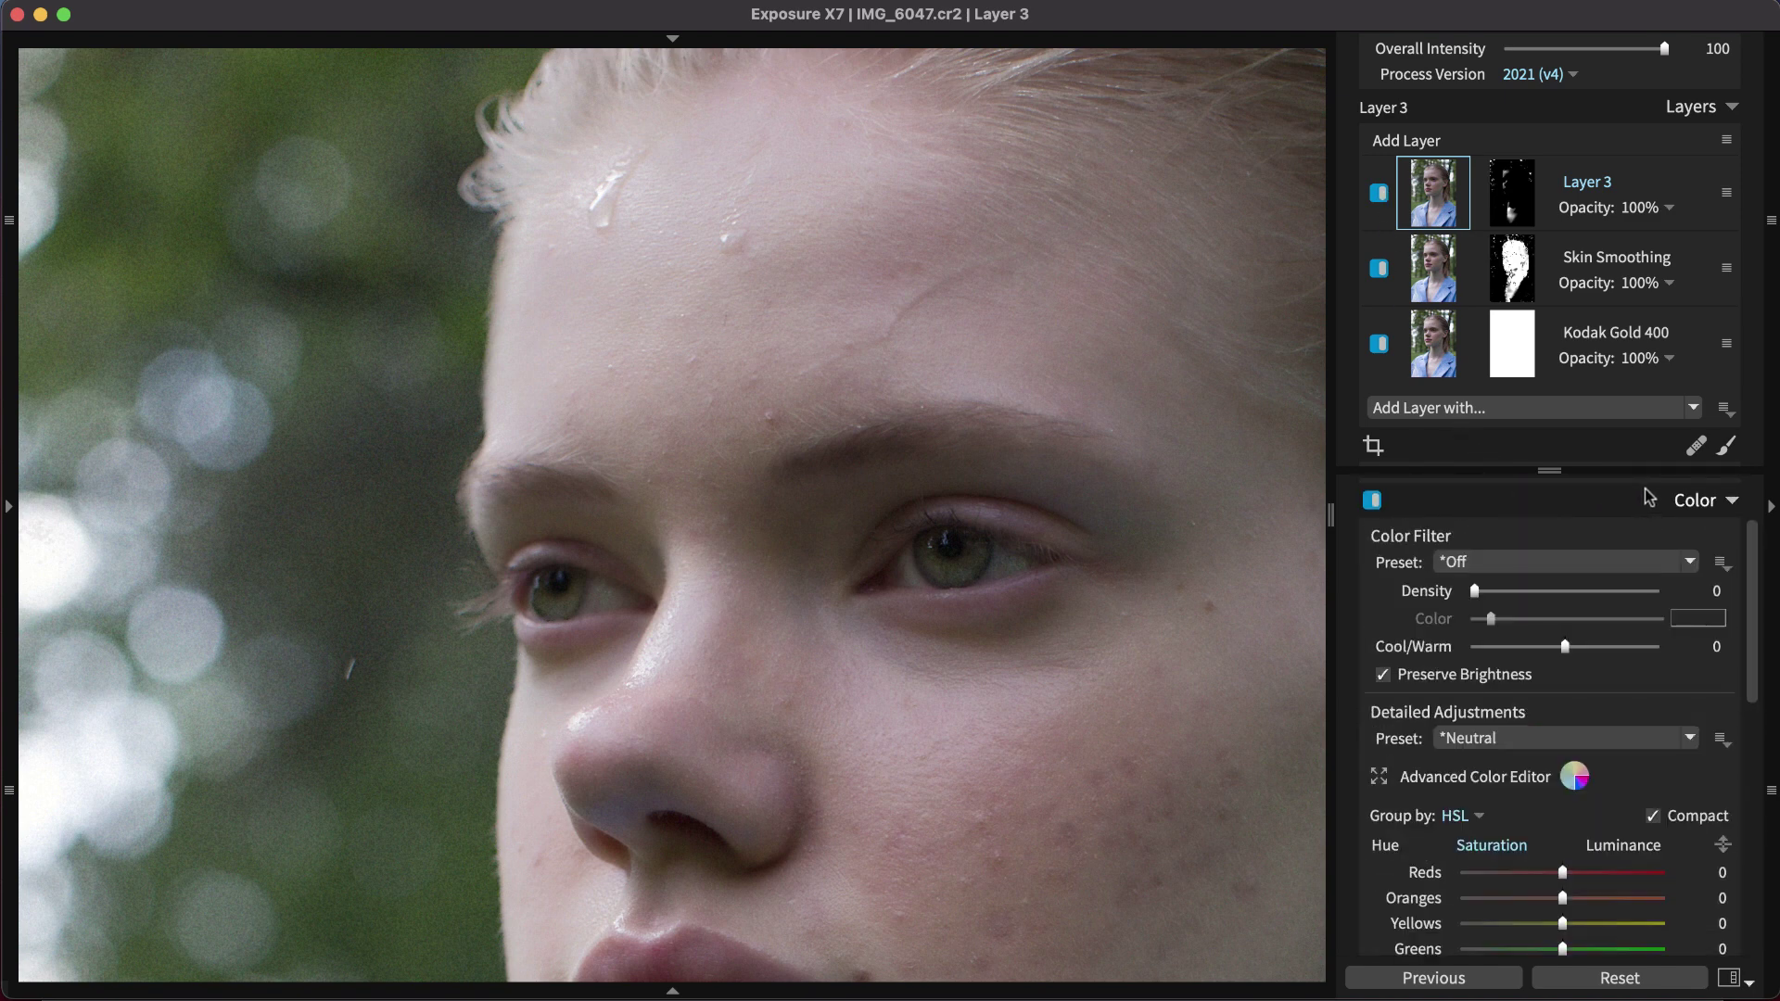
pyautogui.click(1655, 562)
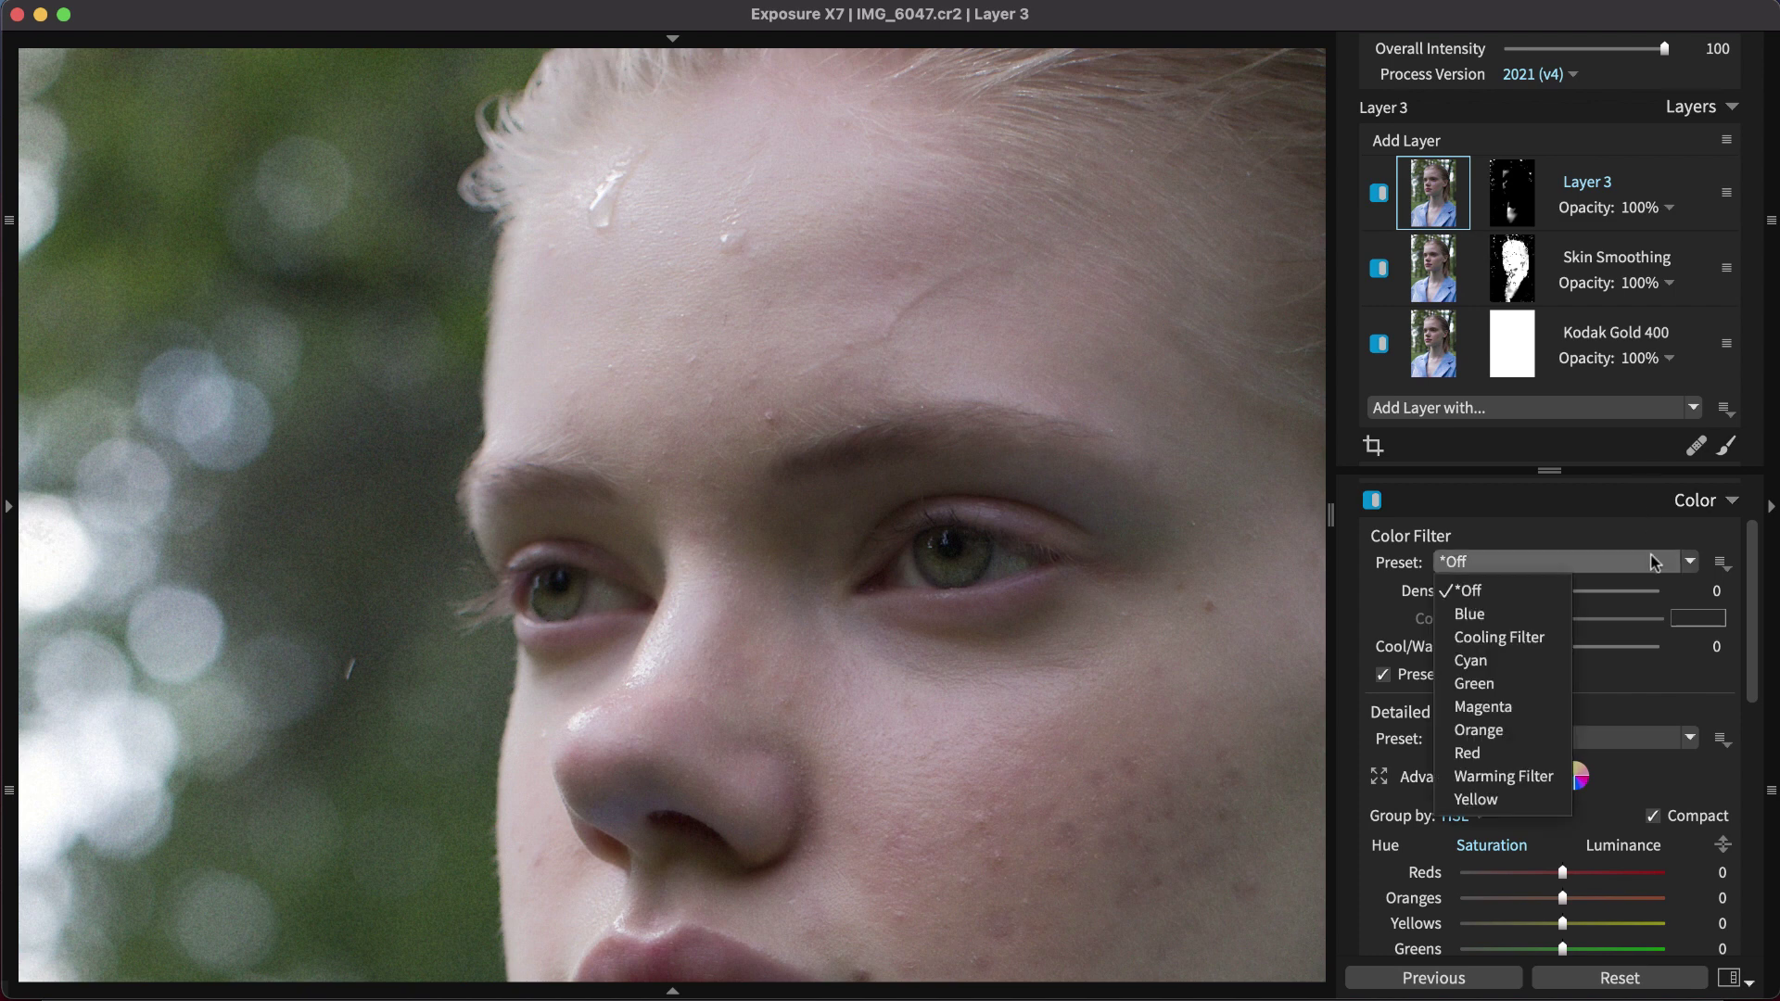
pyautogui.click(1655, 563)
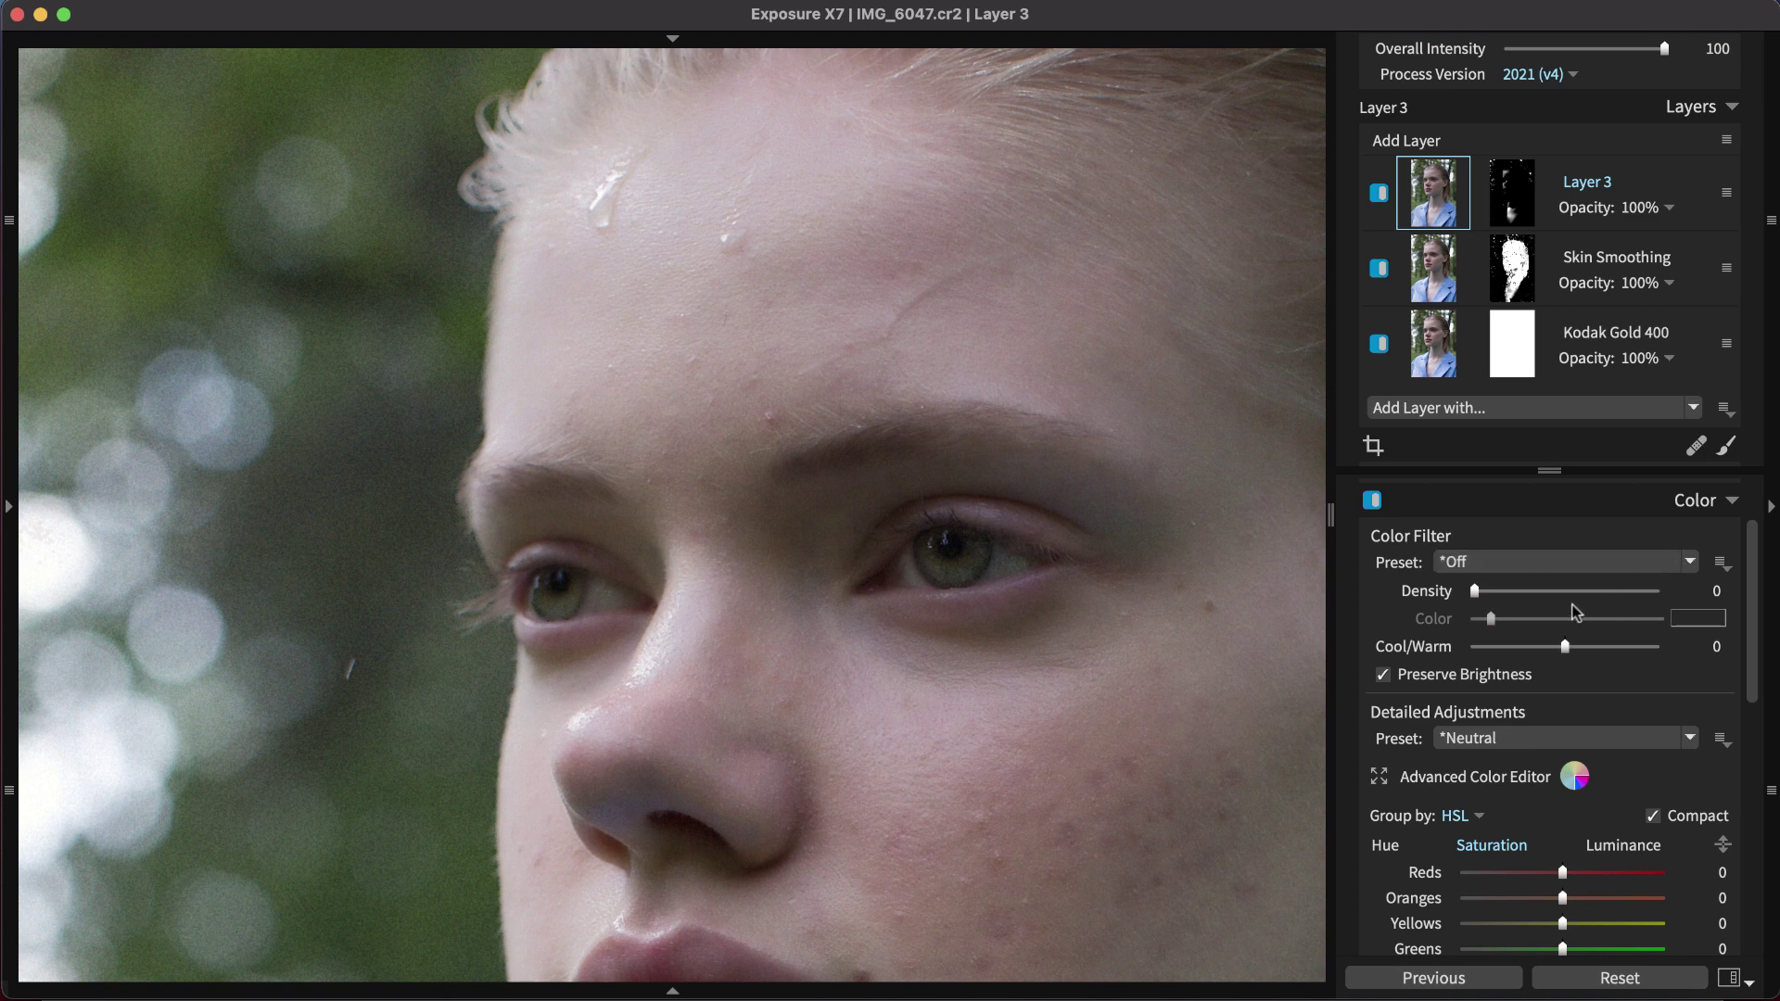
pyautogui.click(1477, 591)
pyautogui.moveTo(1477, 596); pyautogui.dragTo(1491, 593)
# Sample the cheek for a pink filter colour, with Density 21 and Cool/Warm 19.
pyautogui.click(1699, 618)
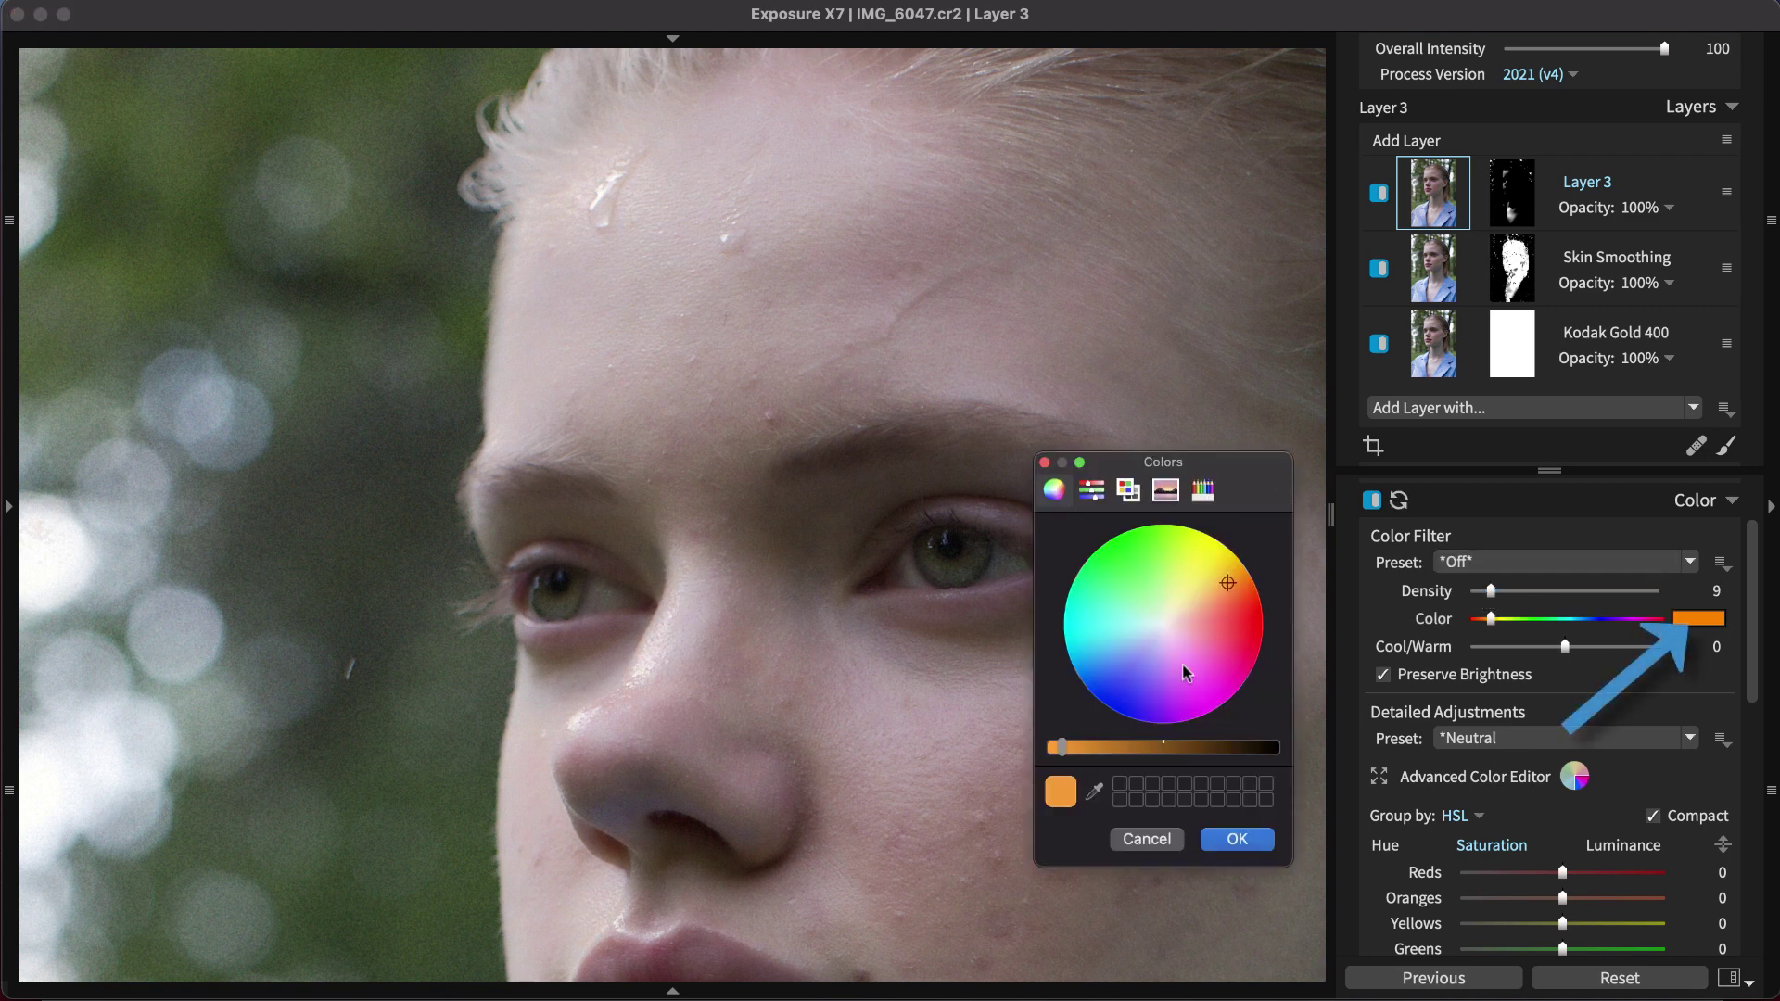
pyautogui.click(1094, 792)
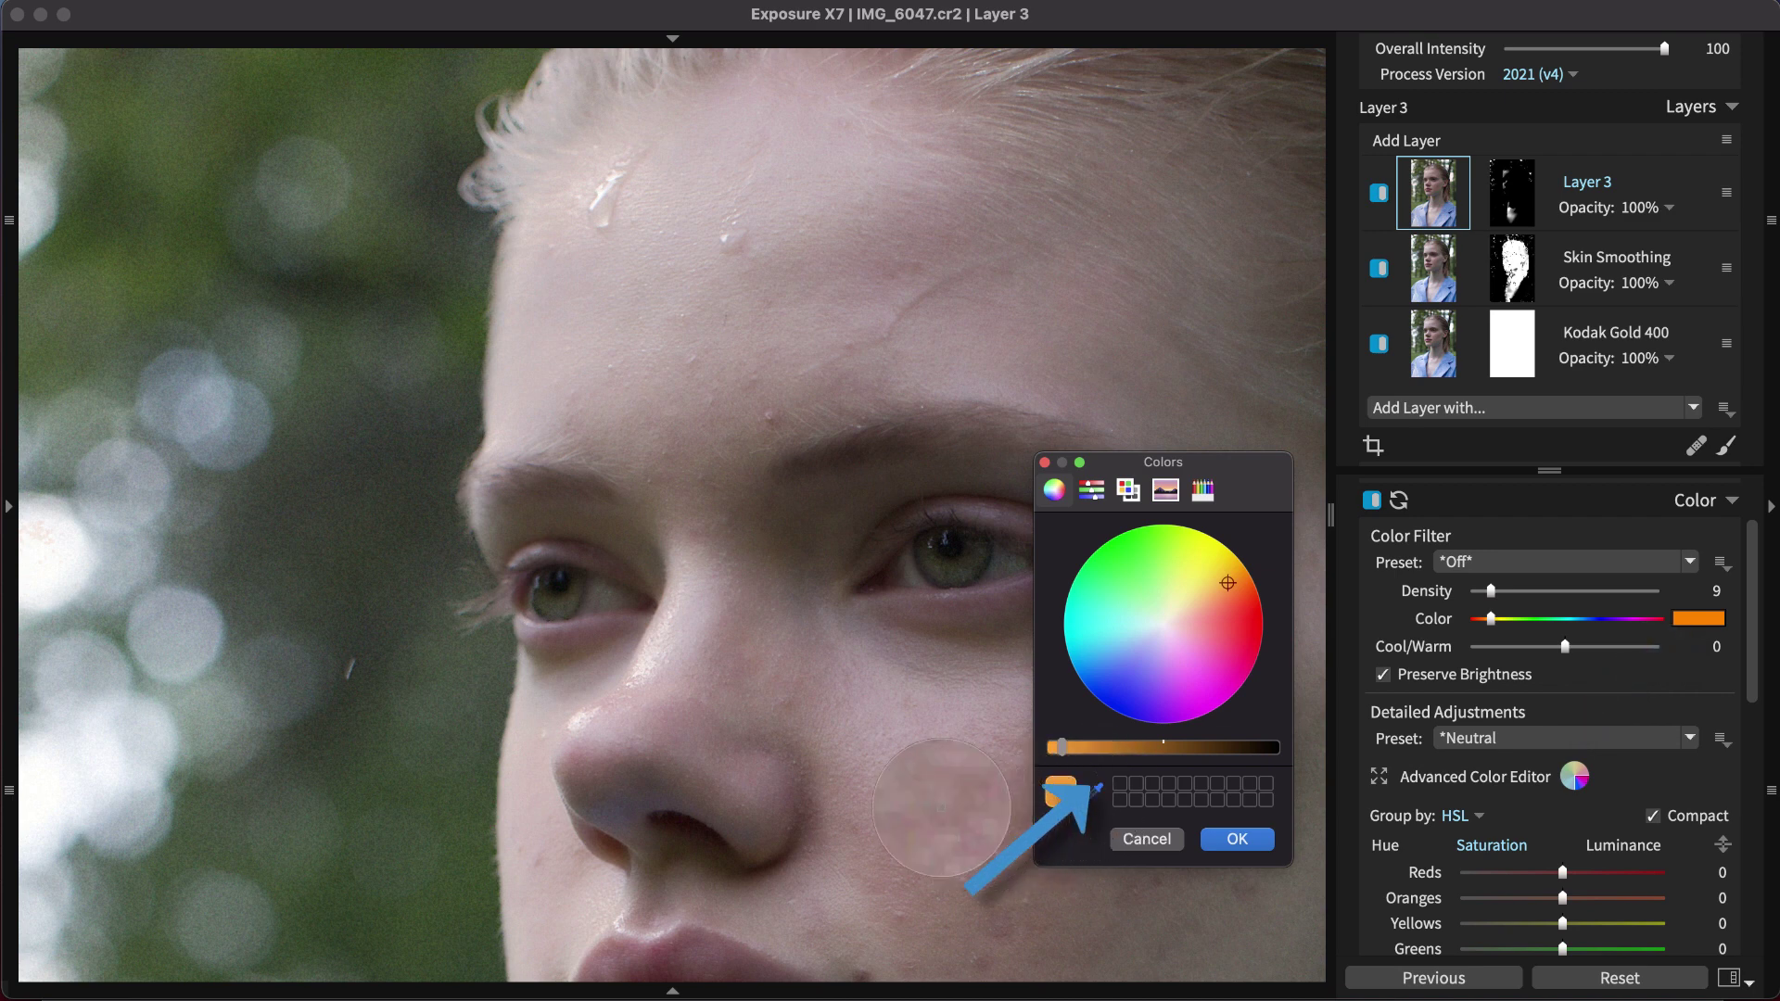
pyautogui.click(918, 775)
pyautogui.moveTo(1182, 641); pyautogui.dragTo(1200, 643)
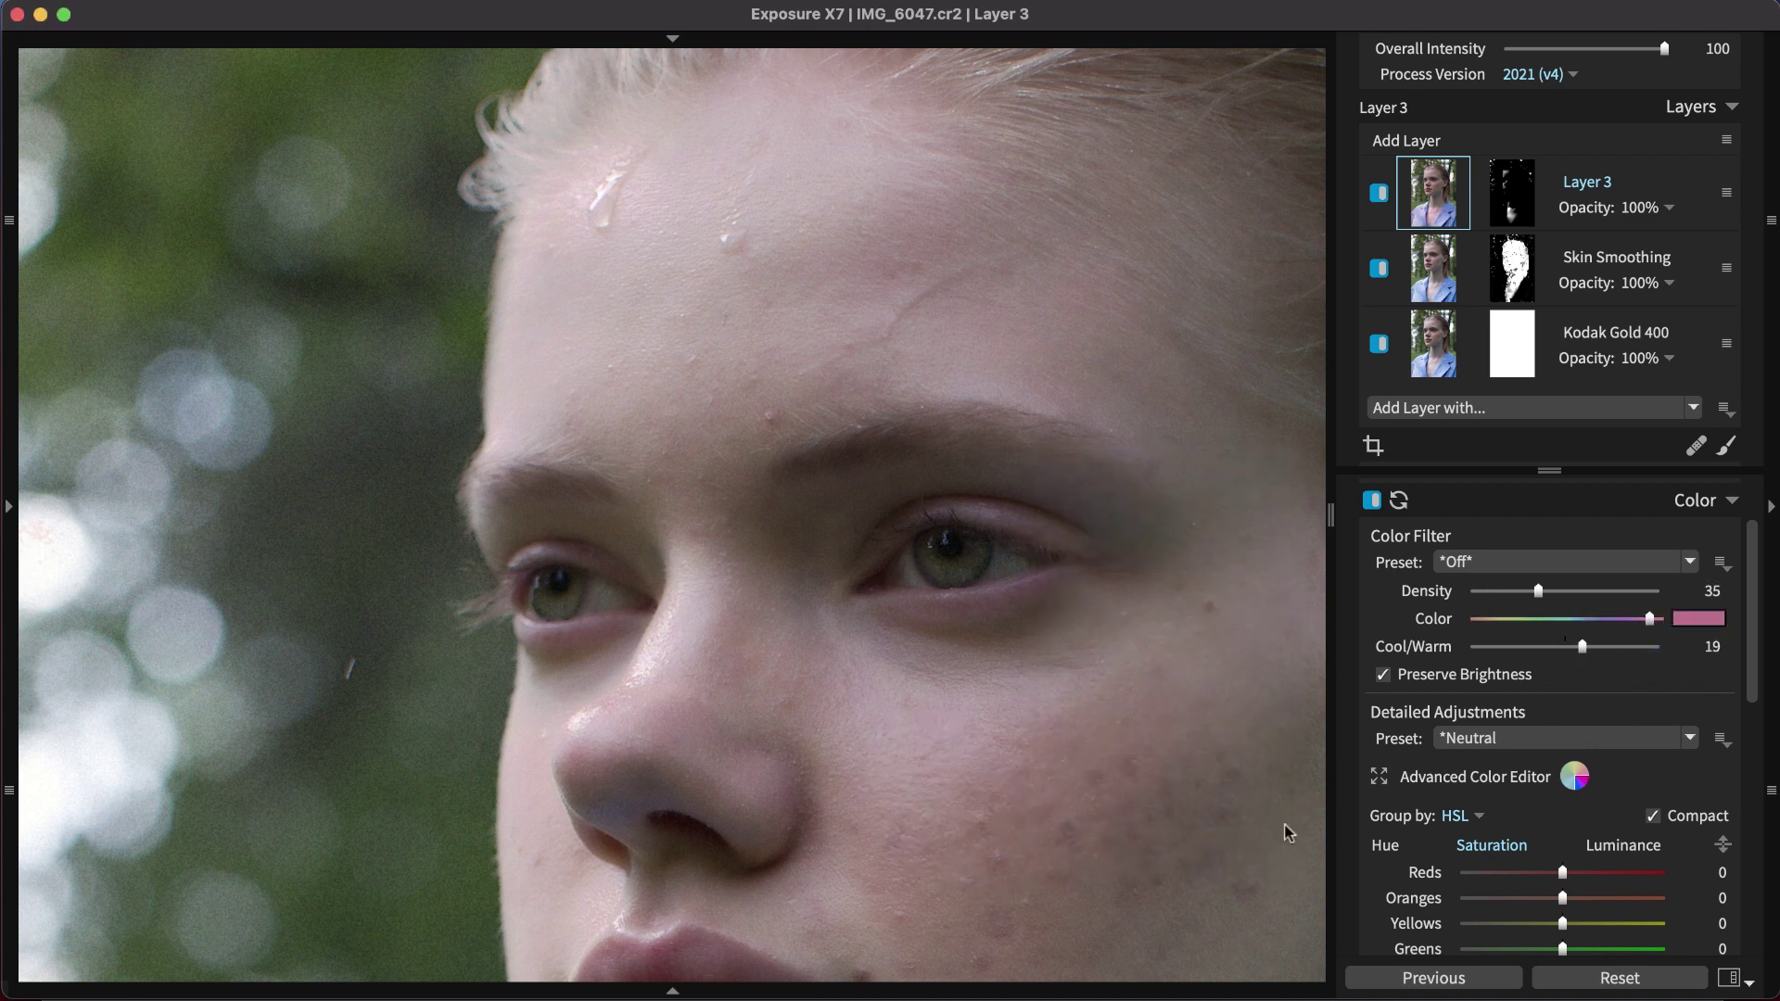
pyautogui.moveTo(1539, 592); pyautogui.dragTo(1513, 597)
# Lower Layer 3's opacity to 85% and fit the whole portrait in the view.
pyautogui.click(1649, 215)
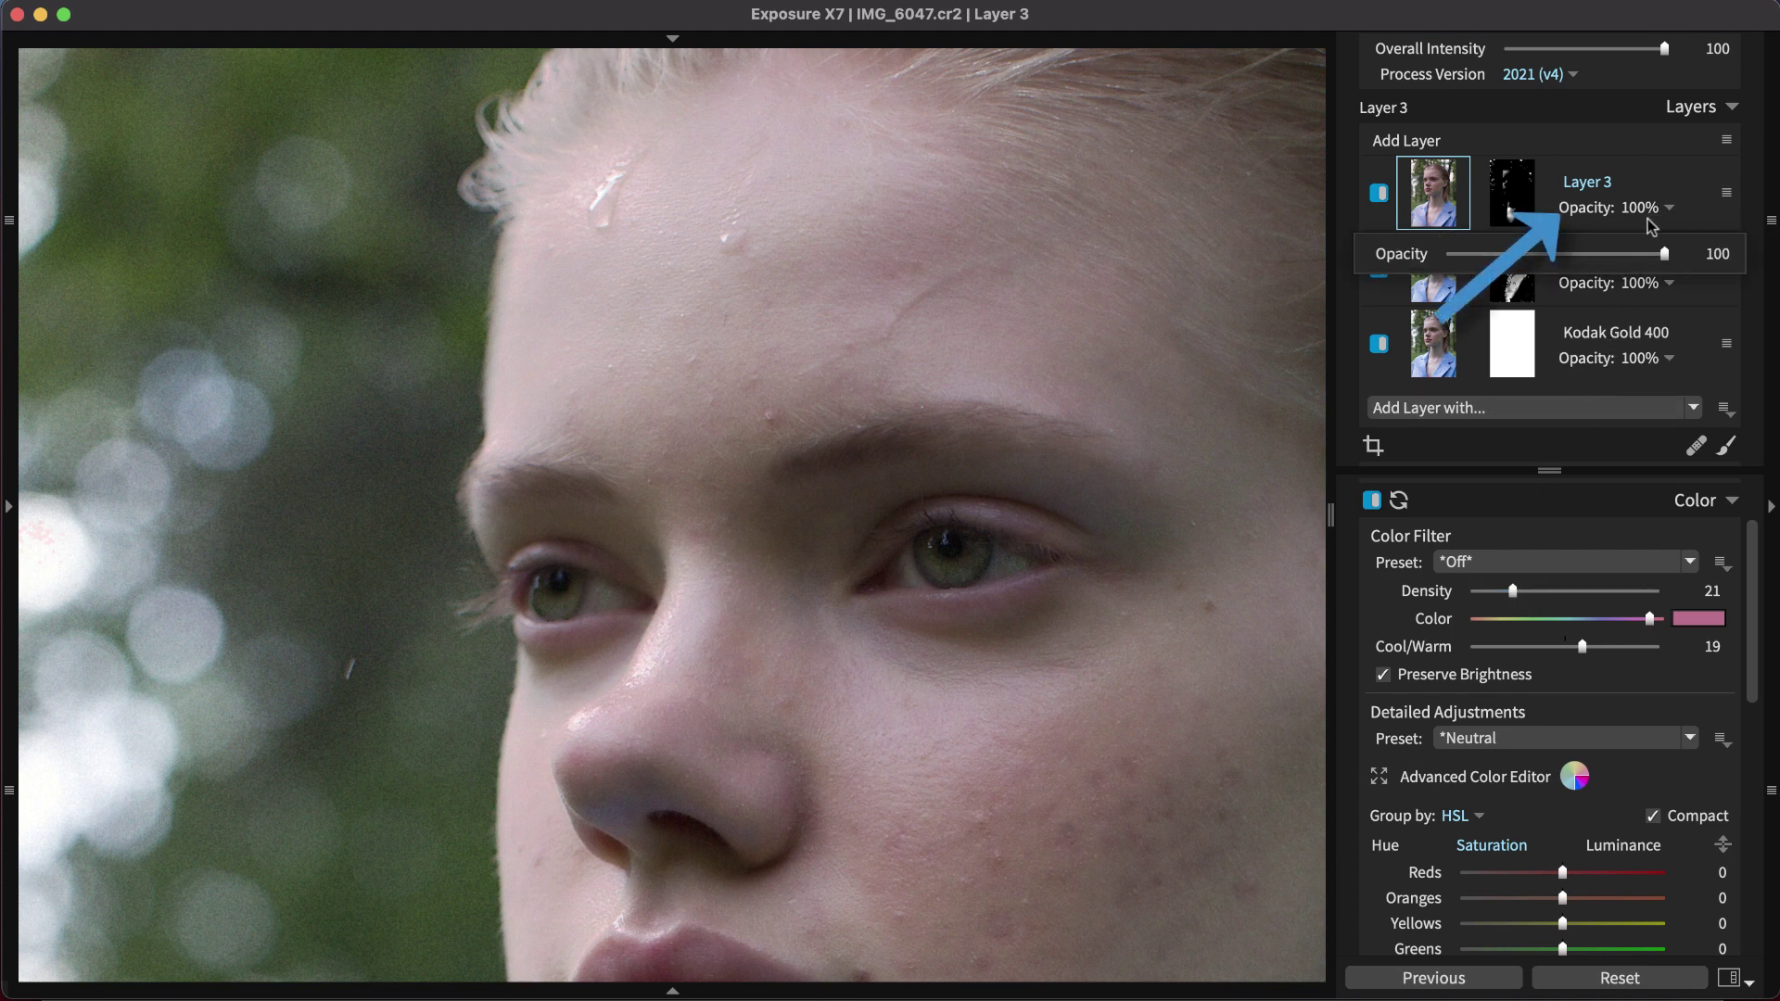
pyautogui.moveTo(1667, 253); pyautogui.dragTo(1637, 259)
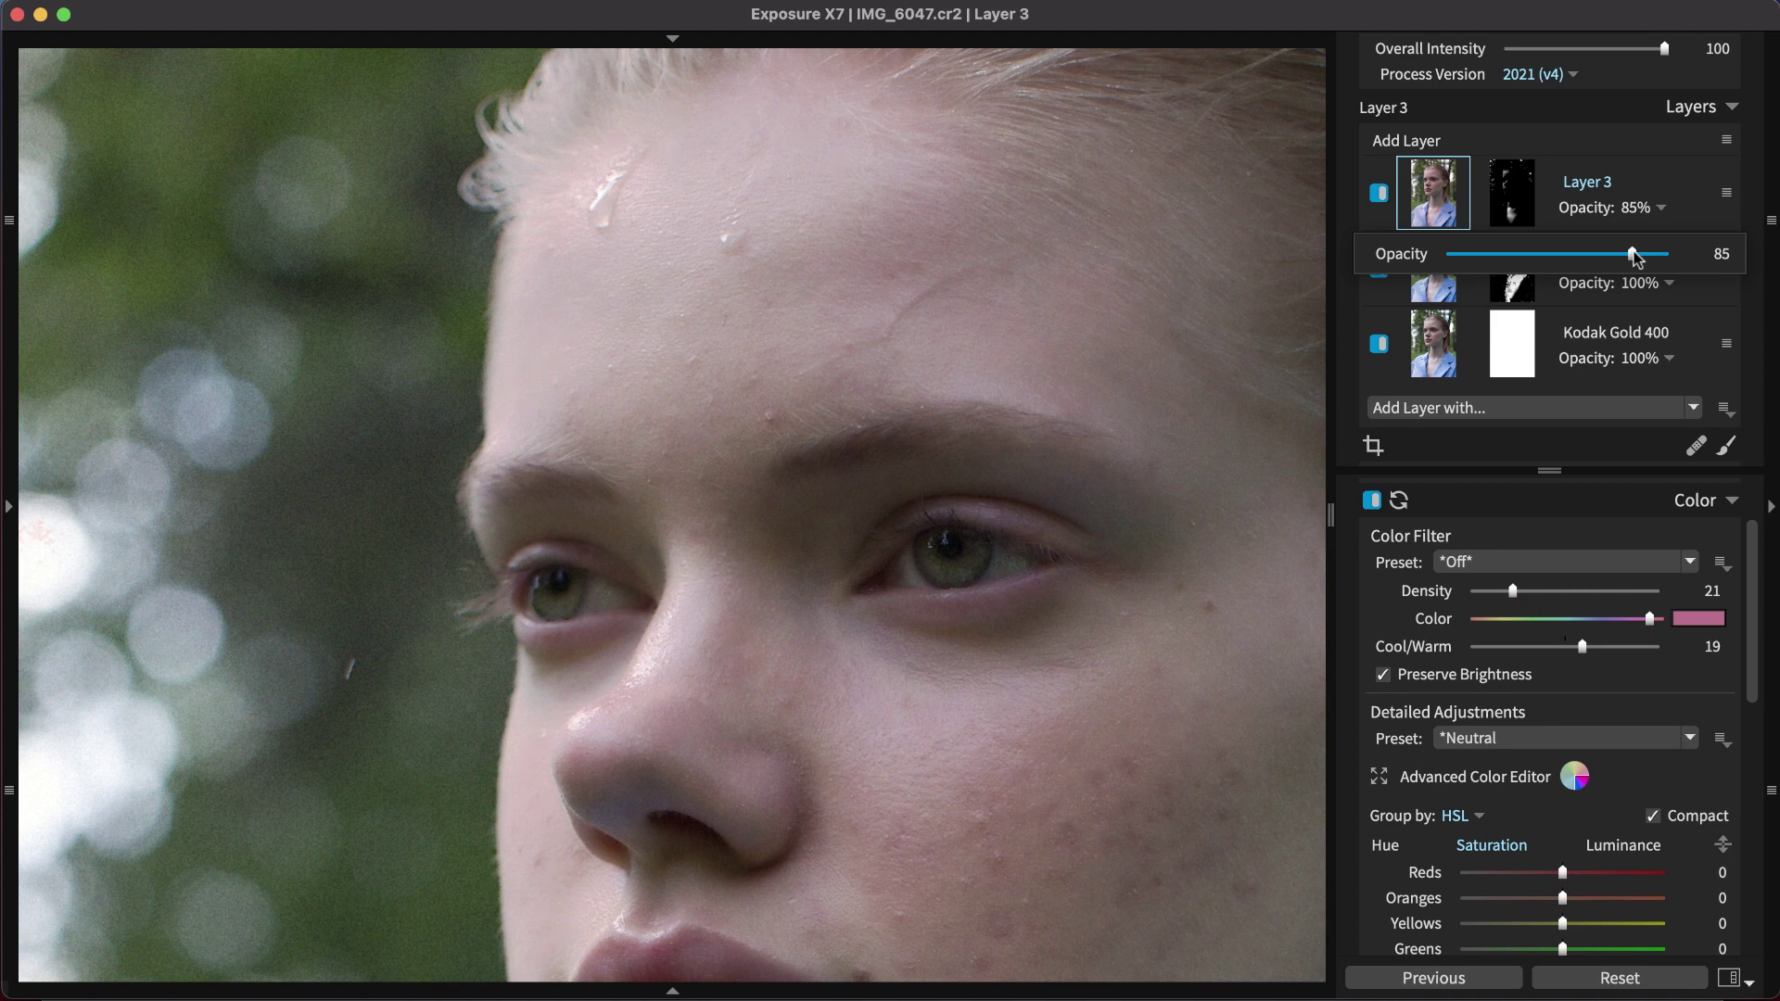
pyautogui.click(1629, 219)
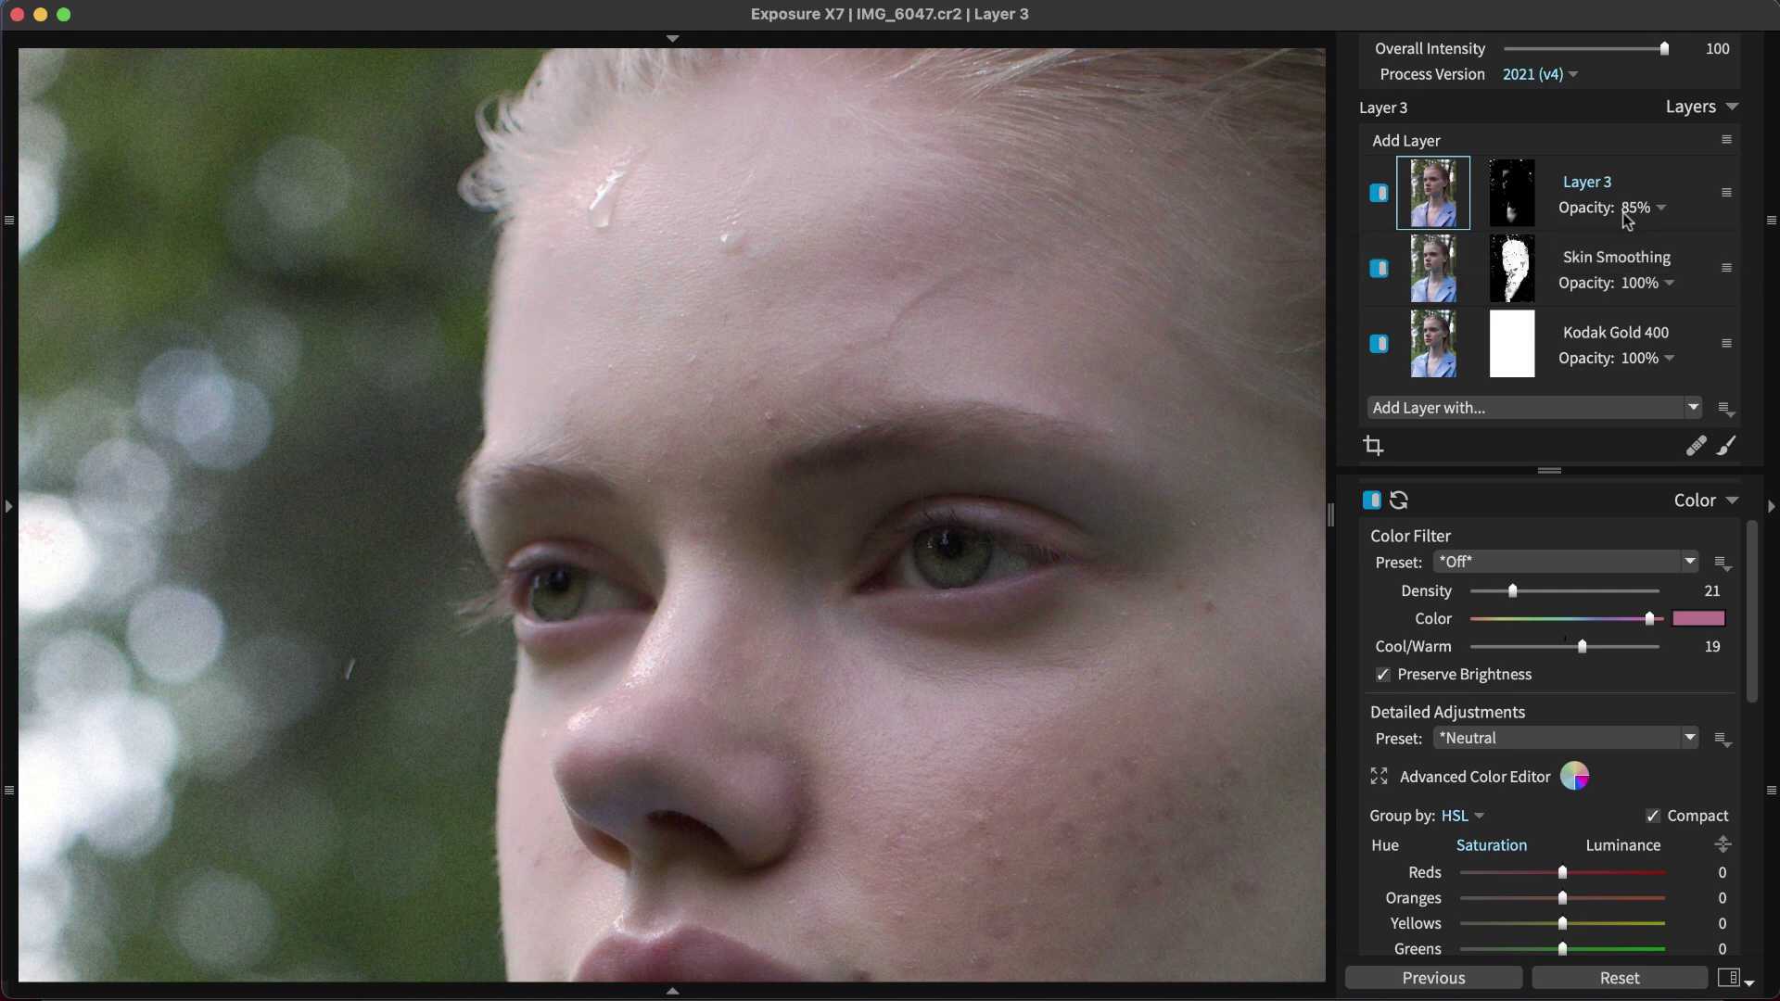
pyautogui.click(1122, 602)
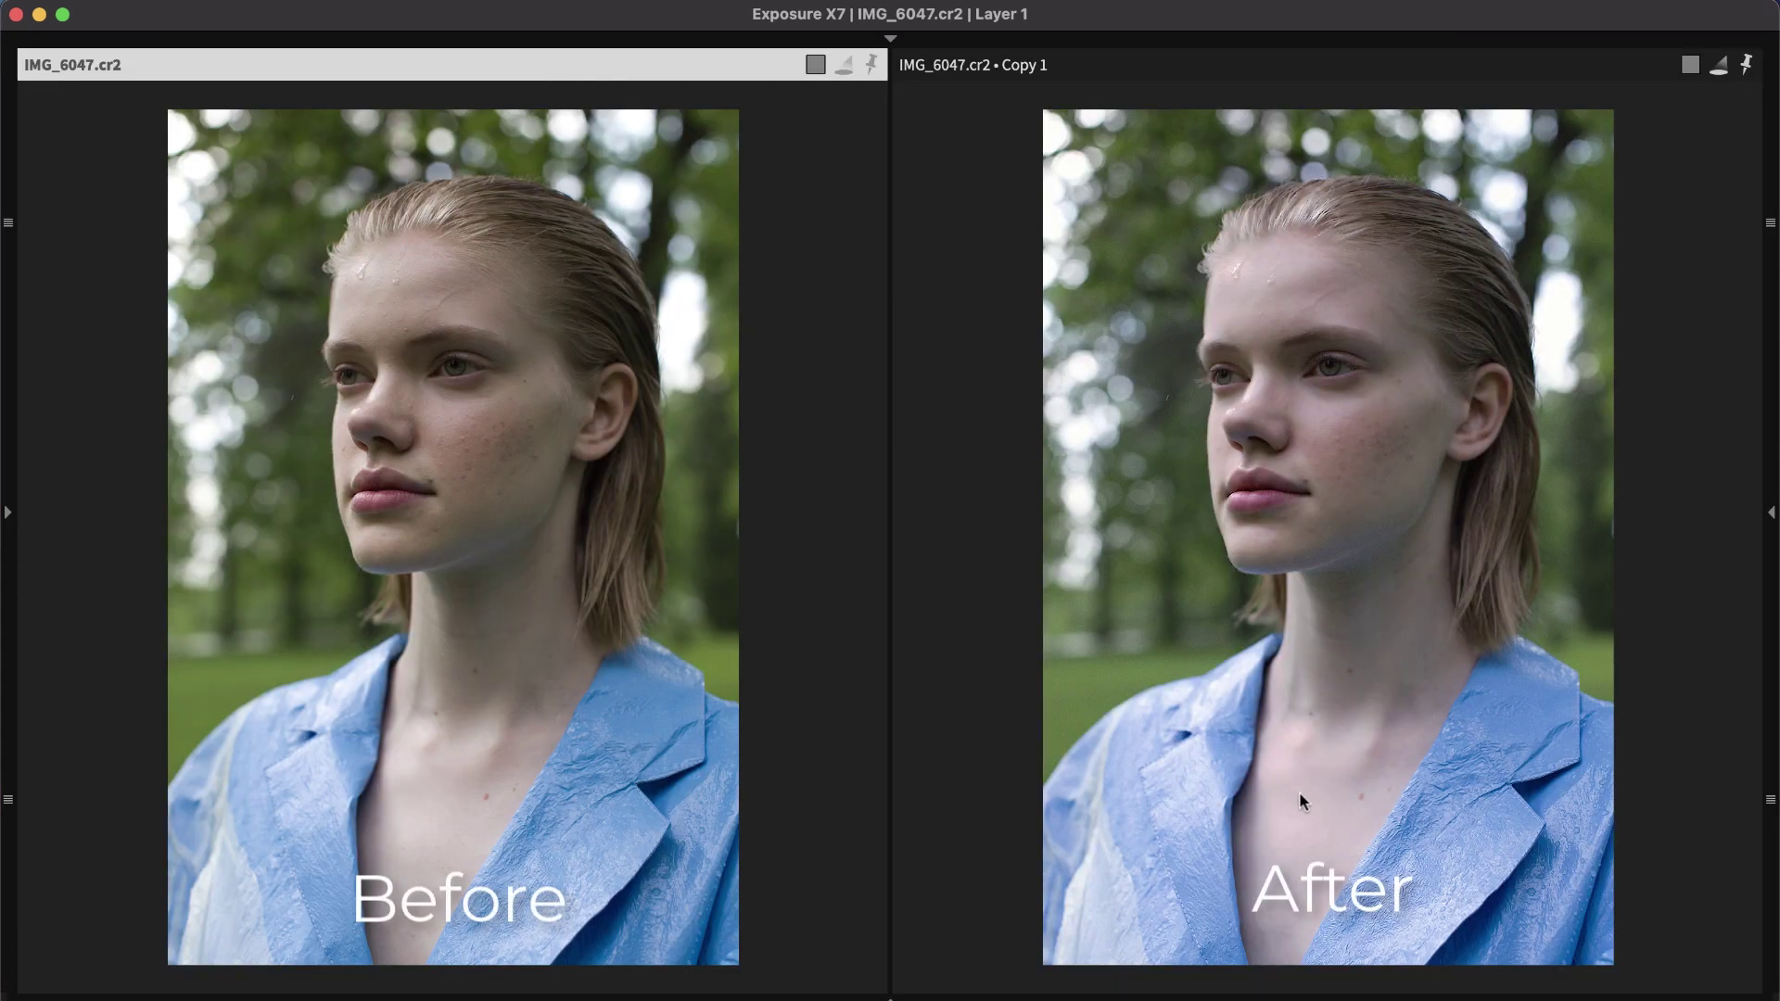
pyautogui.click(1299, 792)
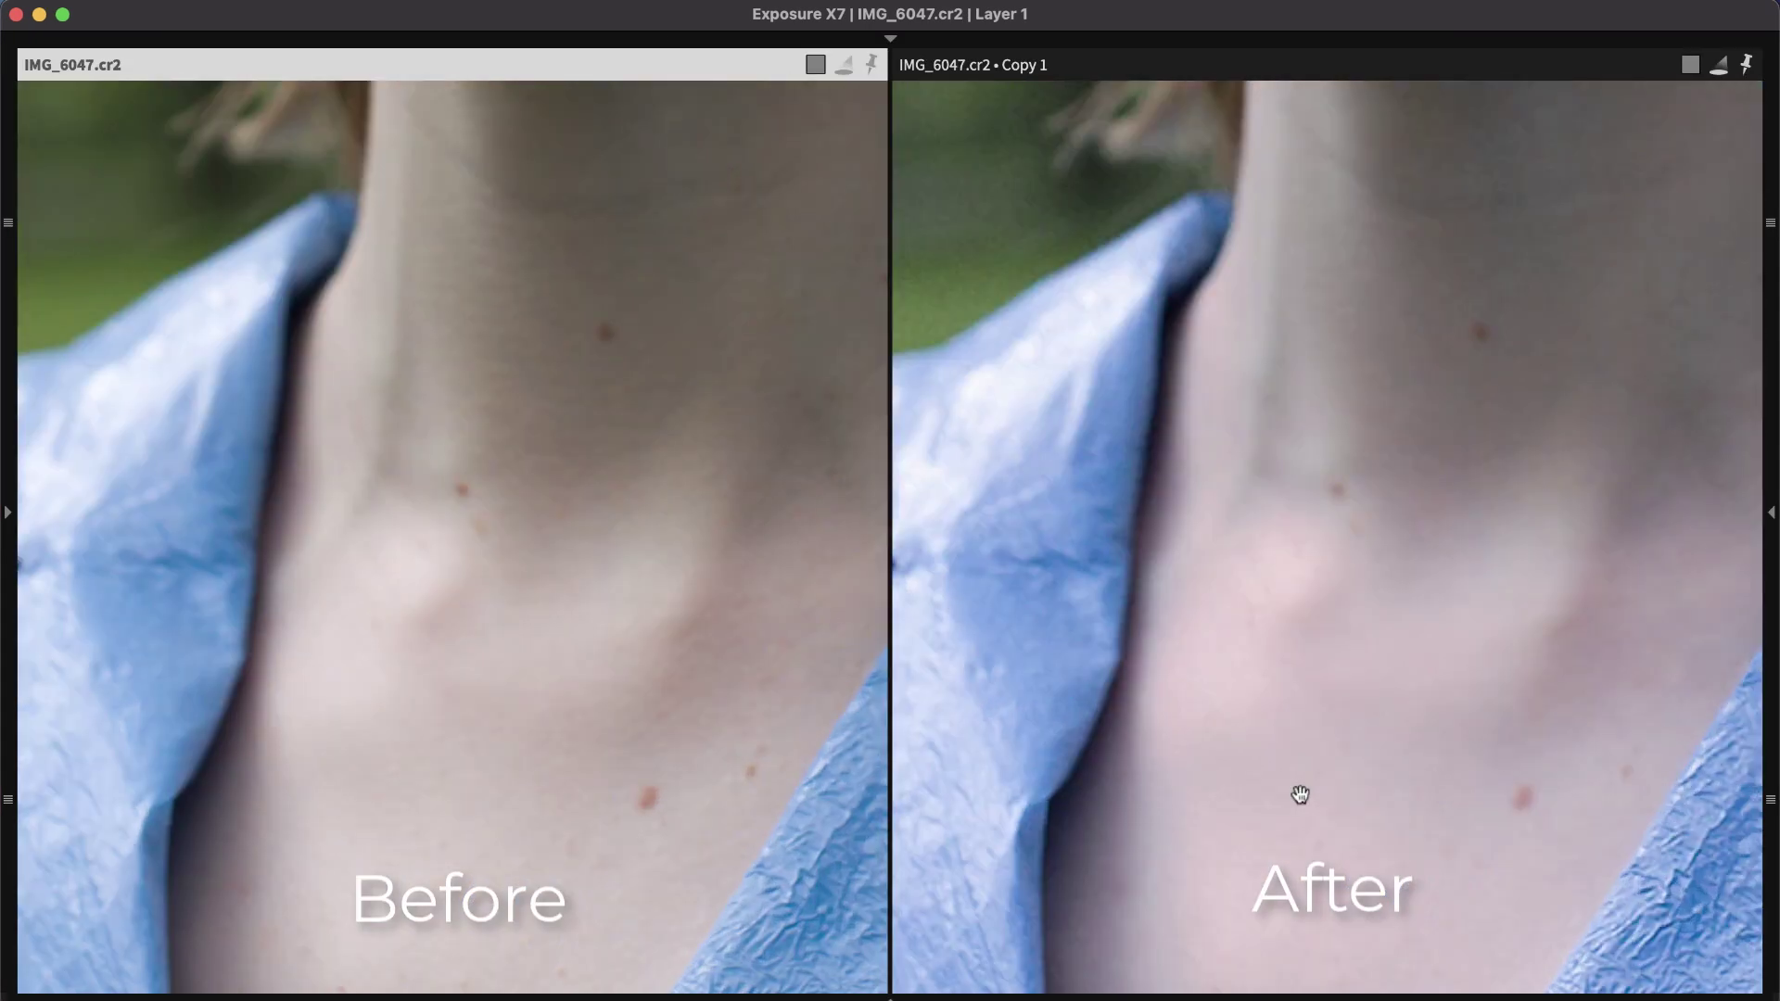
pyautogui.click(1406, 517)
pyautogui.click(1236, 748)
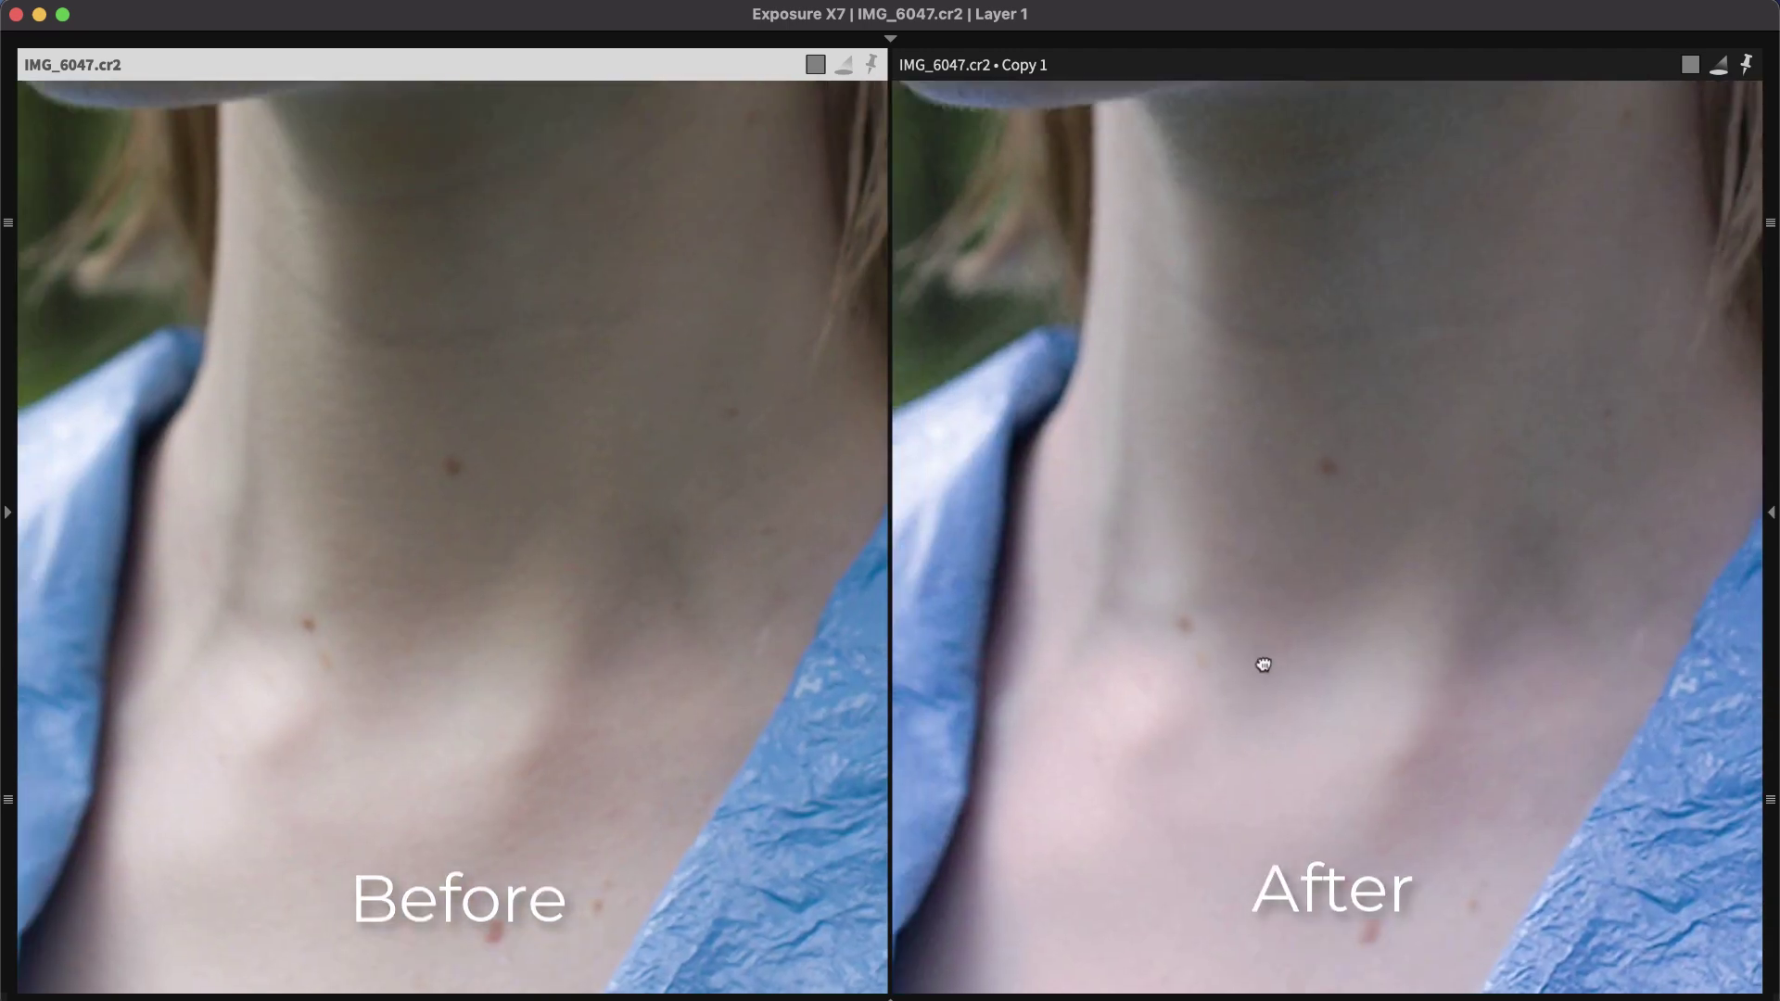
pyautogui.click(1290, 722)
pyautogui.moveTo(1269, 429); pyautogui.dragTo(1327, 982)
pyautogui.moveTo(1419, 668); pyautogui.dragTo(1481, 934)
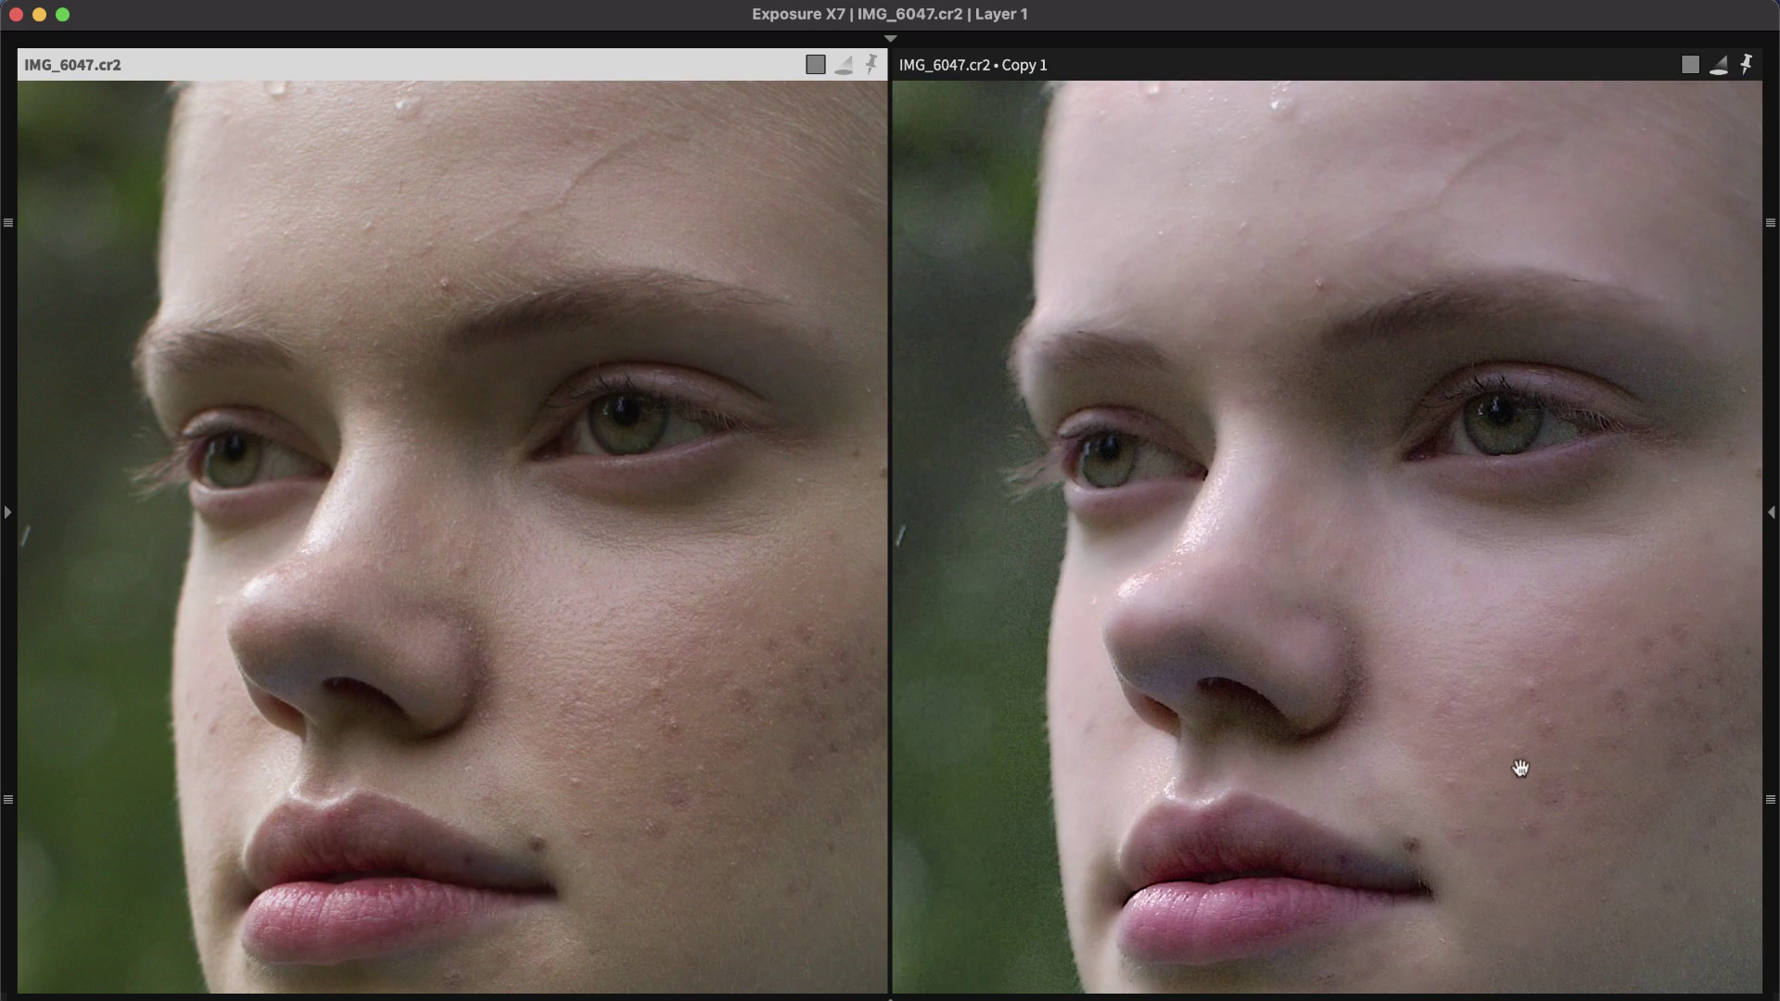
pyautogui.click(1520, 768)
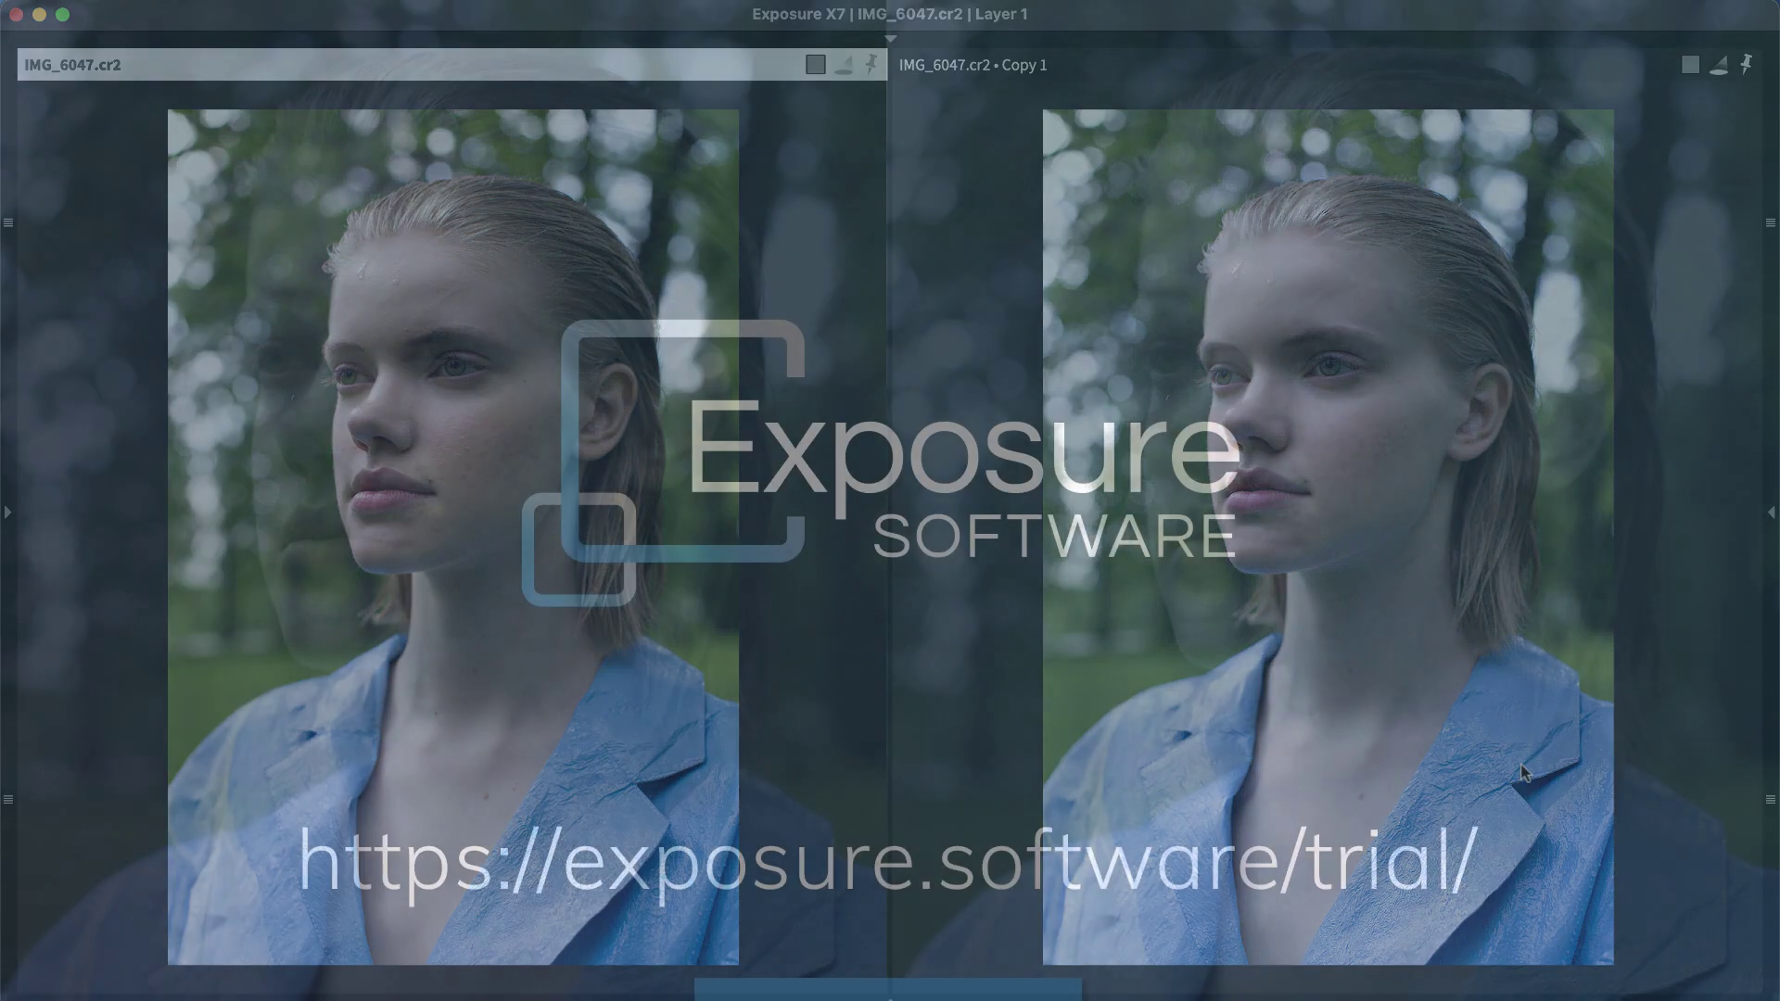